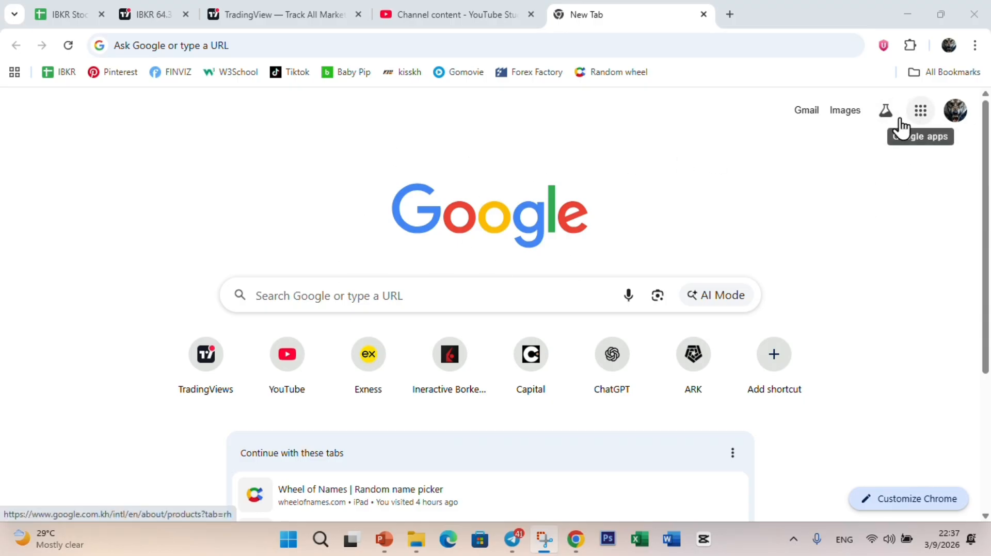
- Open Google Sheets from the Google apps and create a blank spreadsheet
click(919, 118)
scroll(874, 287, down, 3)
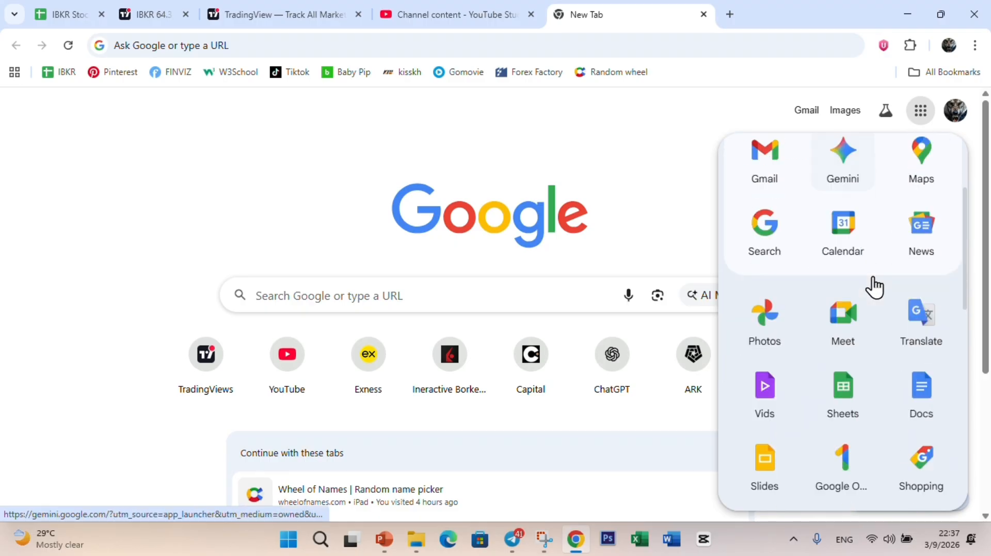
click(849, 381)
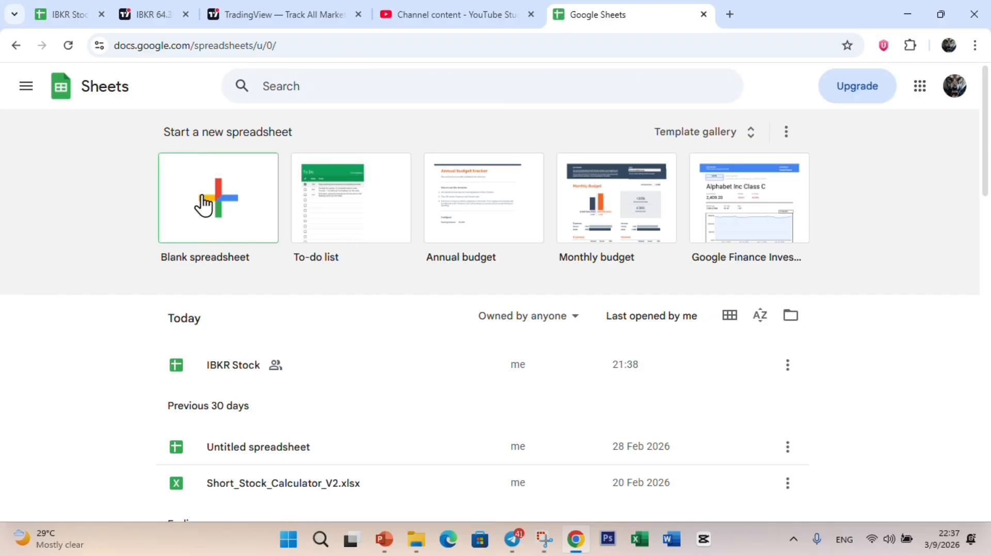
click(218, 198)
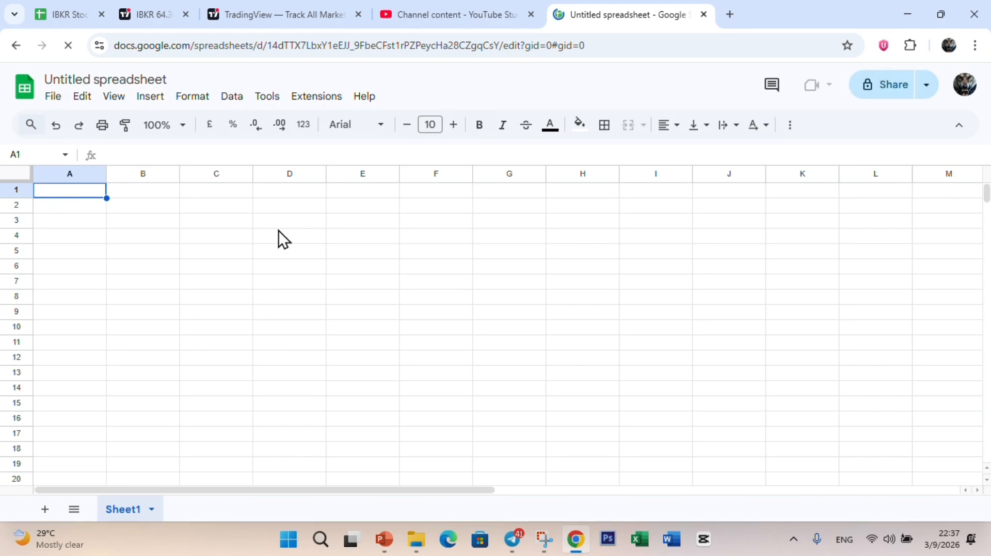
- Close the Tables suggestions and set the font size of the whole sheet to 12
click(16, 172)
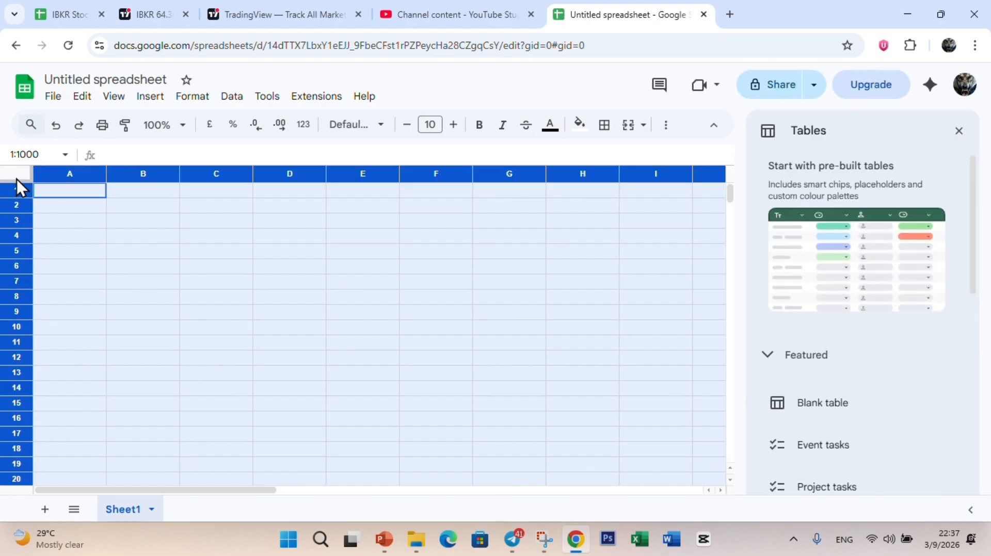
click(956, 133)
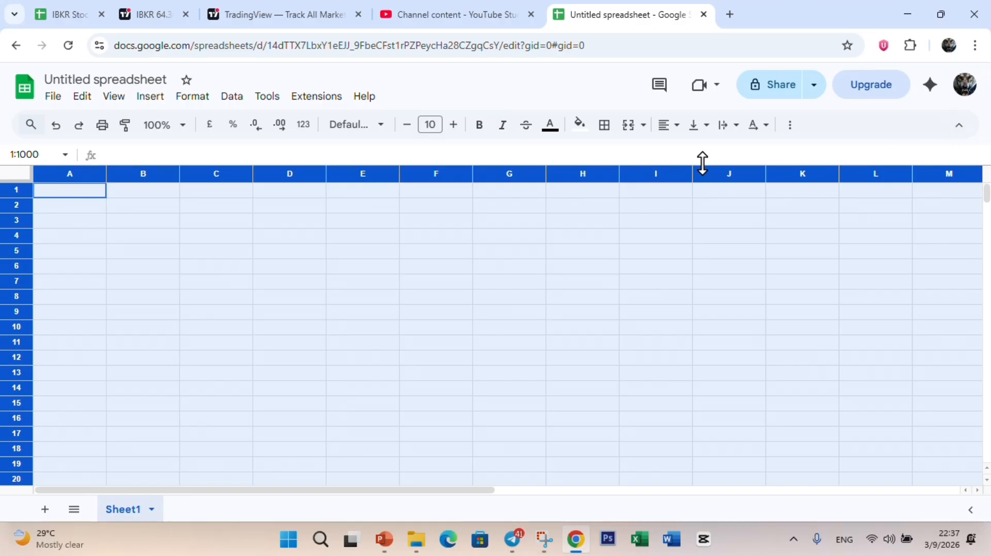
click(453, 126)
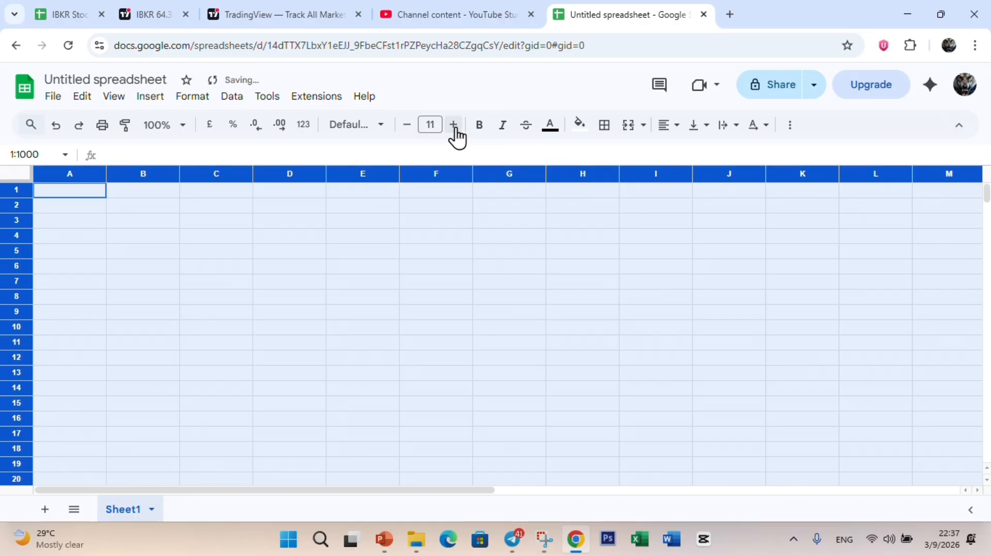
click(406, 126)
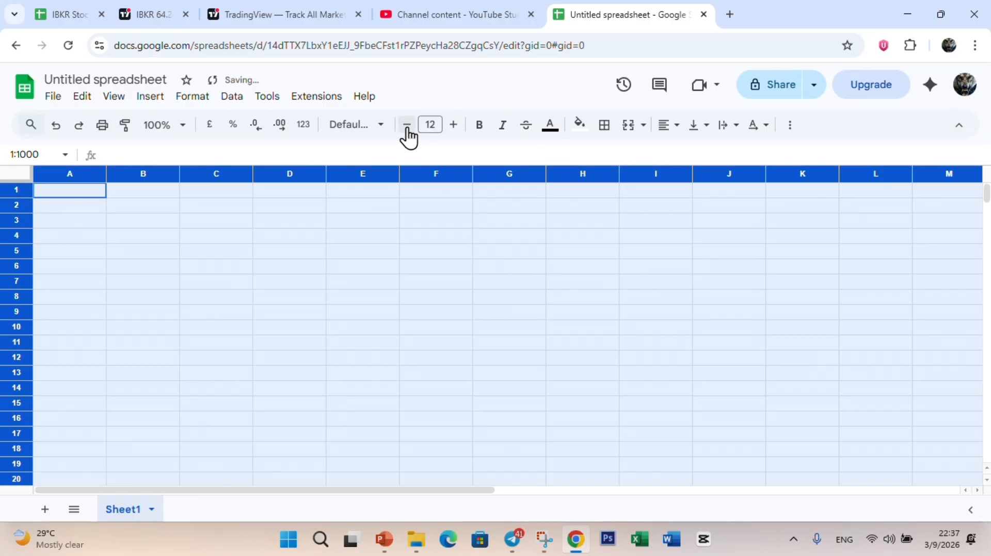
- Center the contents of all cells horizontally and align them to the middle vertically
click(642, 126)
click(640, 129)
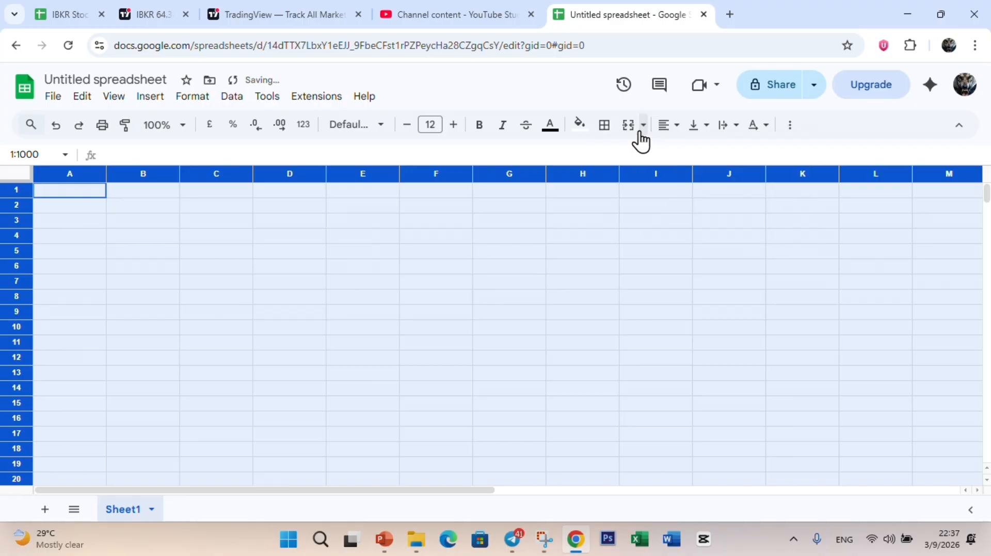
click(669, 126)
click(690, 154)
click(700, 128)
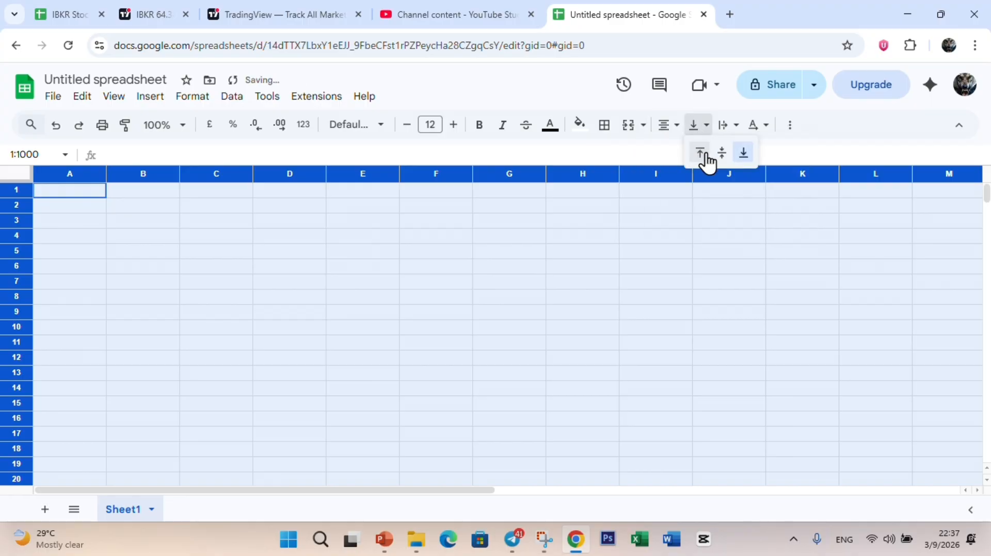
click(723, 155)
click(723, 222)
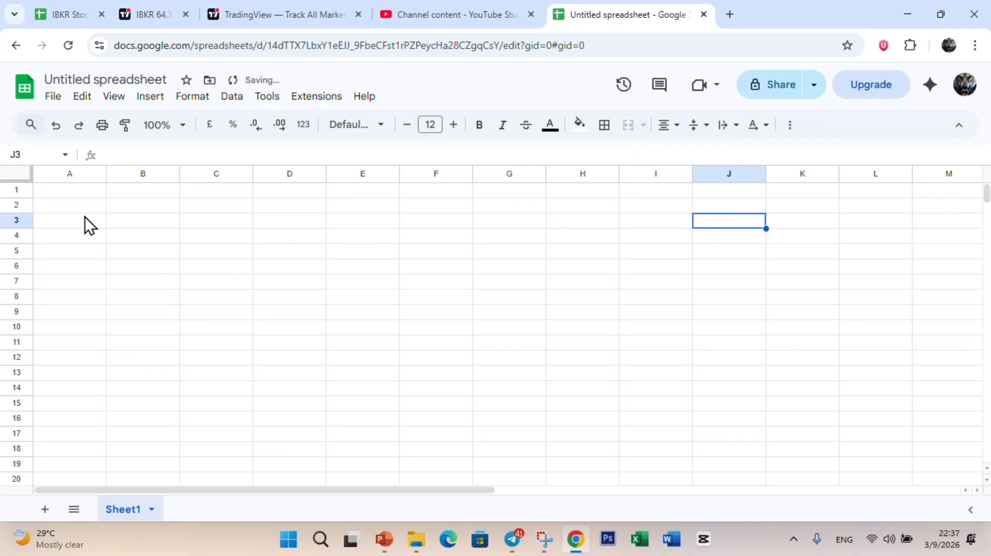
- Increase the height of all rows in the sheet to roughly one and a half times the default
click(18, 174)
drag(16, 197, 16, 207)
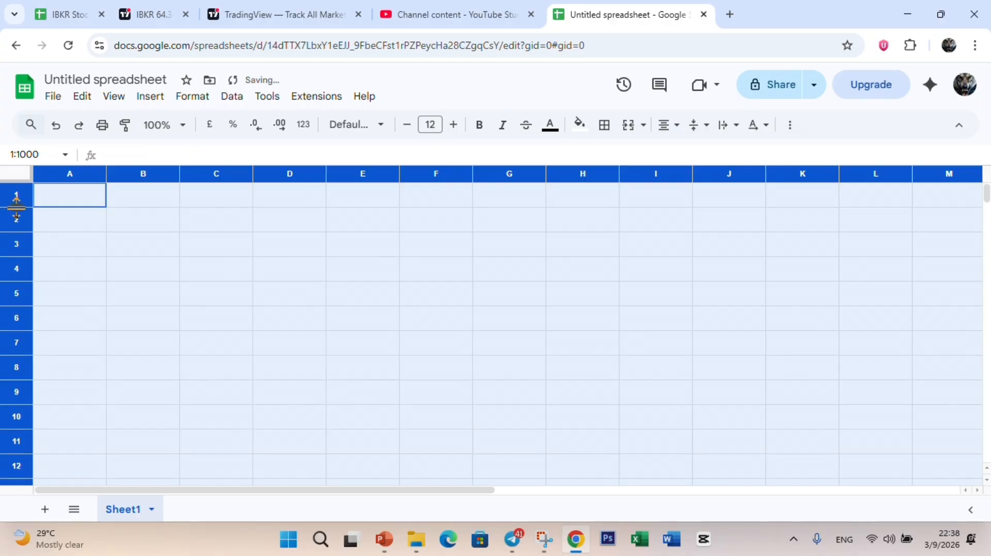
click(151, 222)
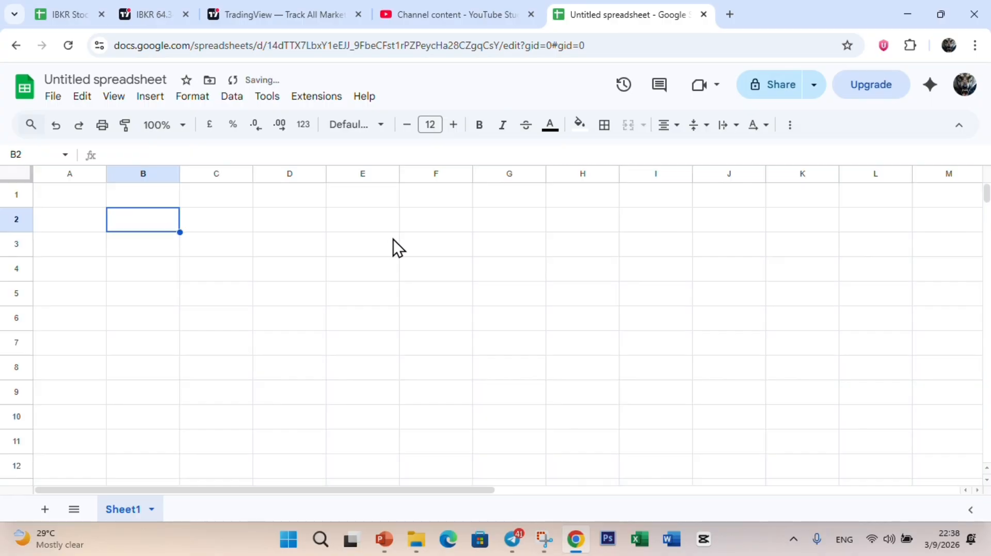
- Enter the header Buy/Sell in cell B3
click(193, 250)
click(161, 251)
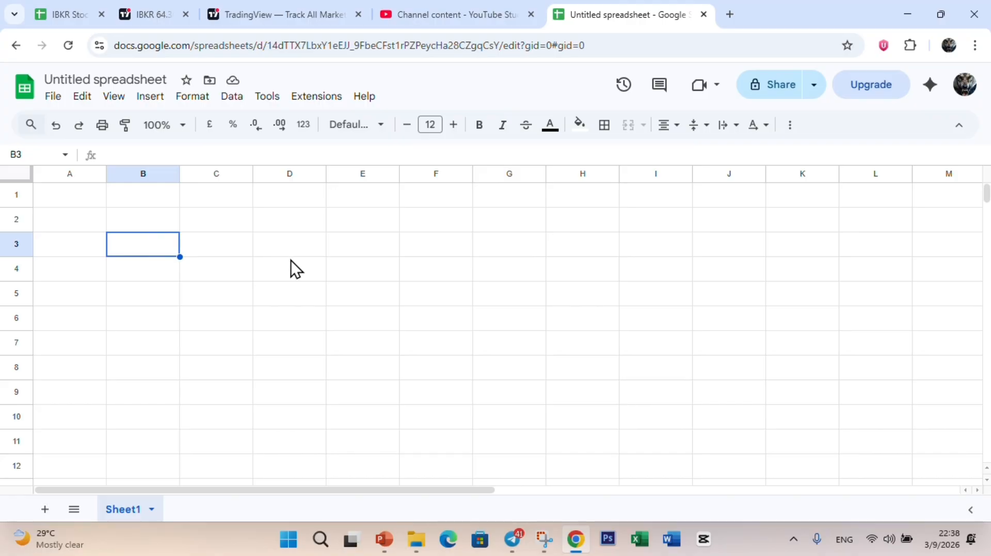
text(B)
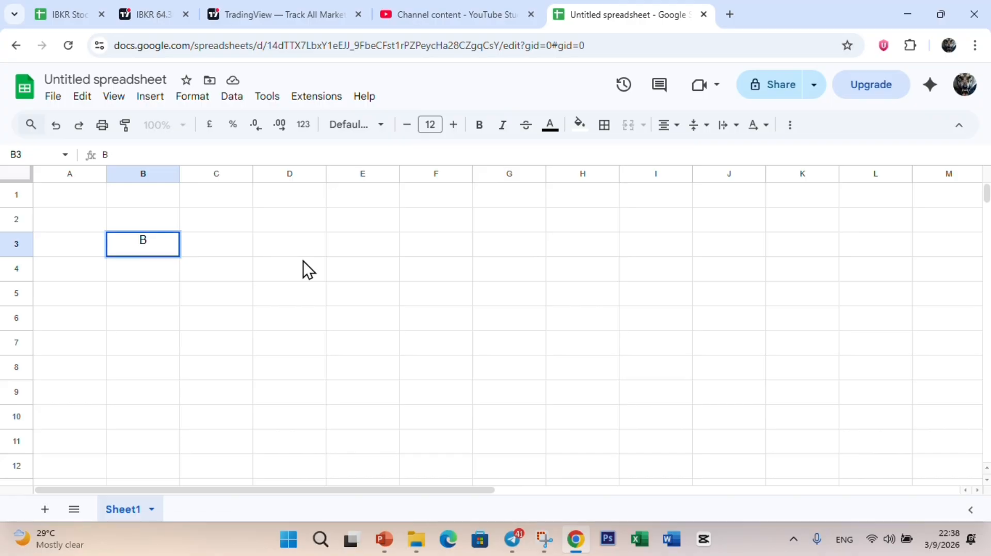
text(uy/)
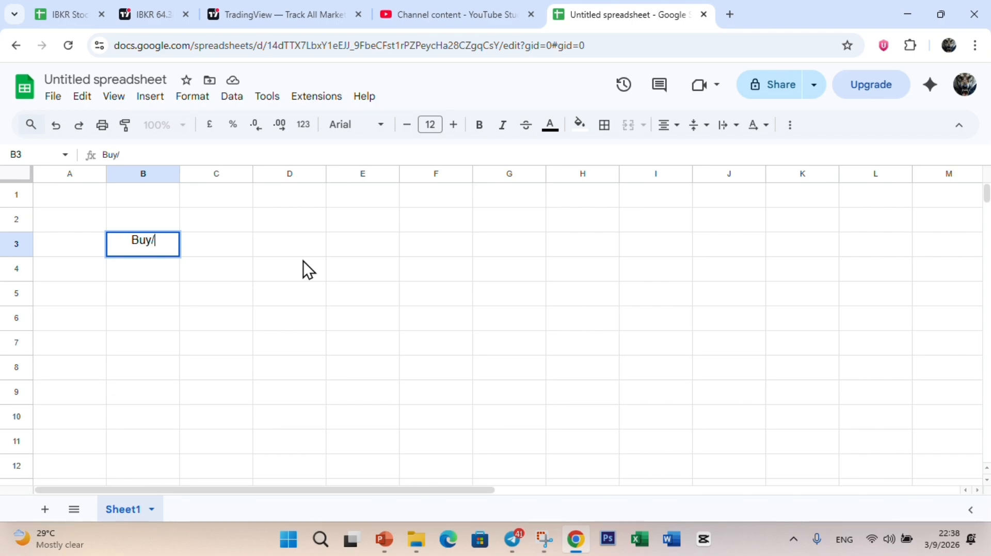
text(Sell)
key(Tab)
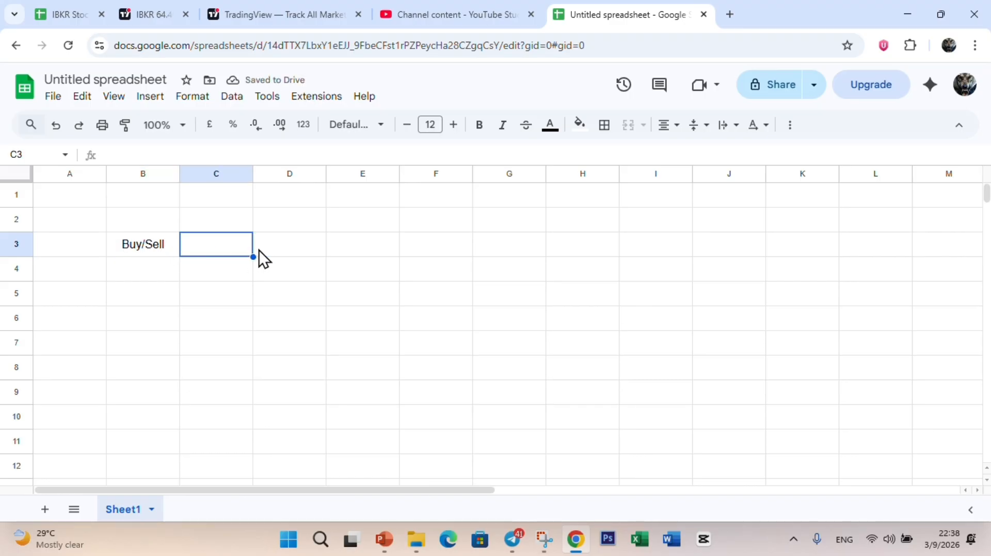
- Enter the headers Symbol in cell C3 and Date in cell D3
text(B)
key(BackSpace)
text(S)
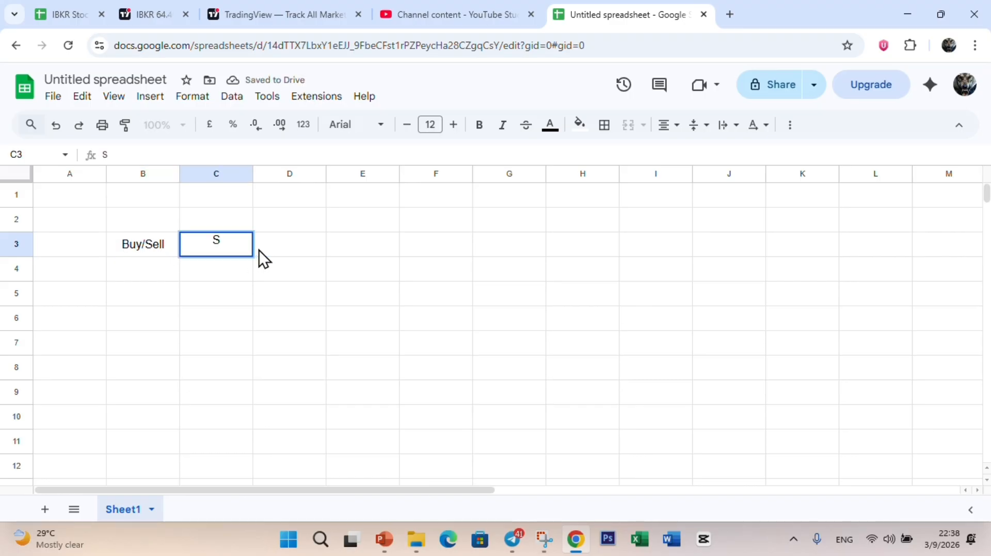
text(ymbol)
key(Tab)
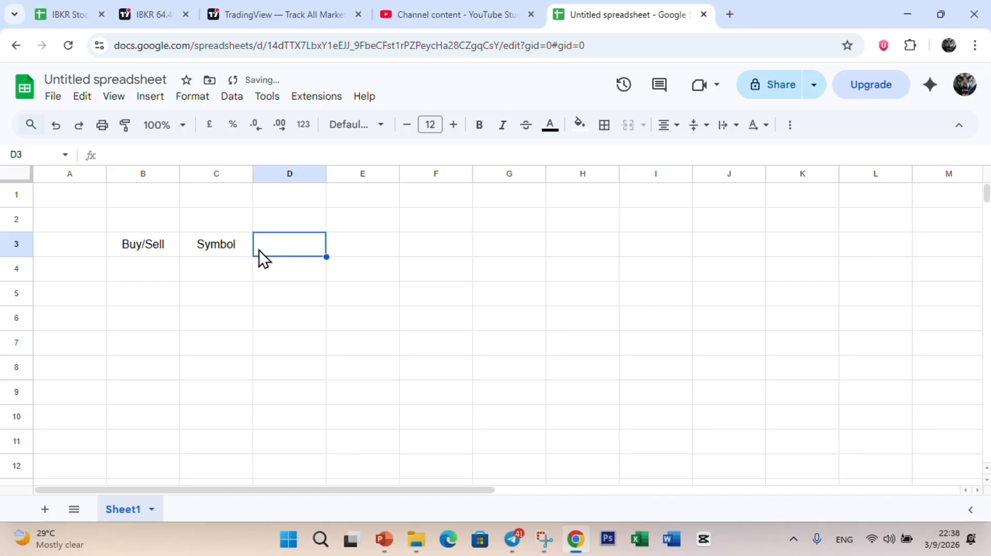
text(Date)
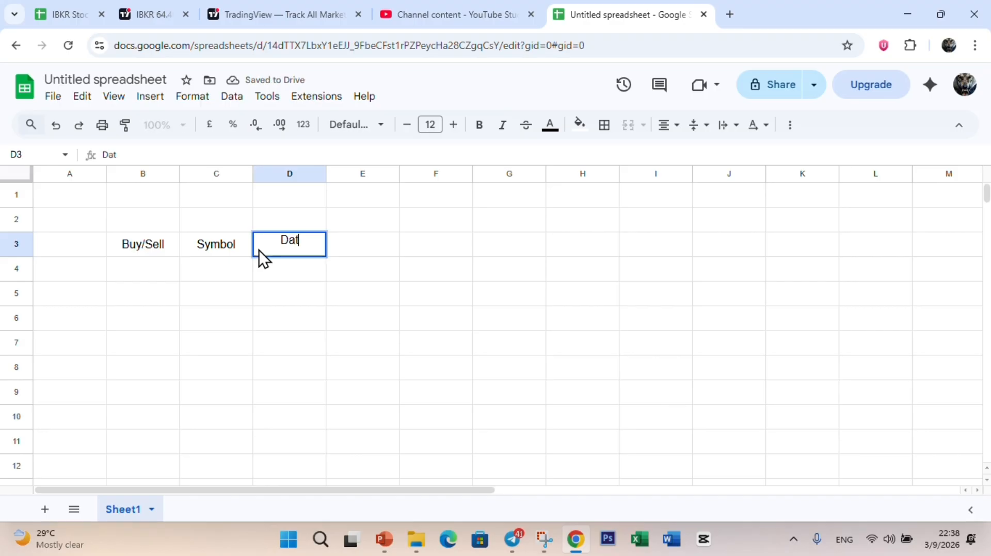
key(Tab)
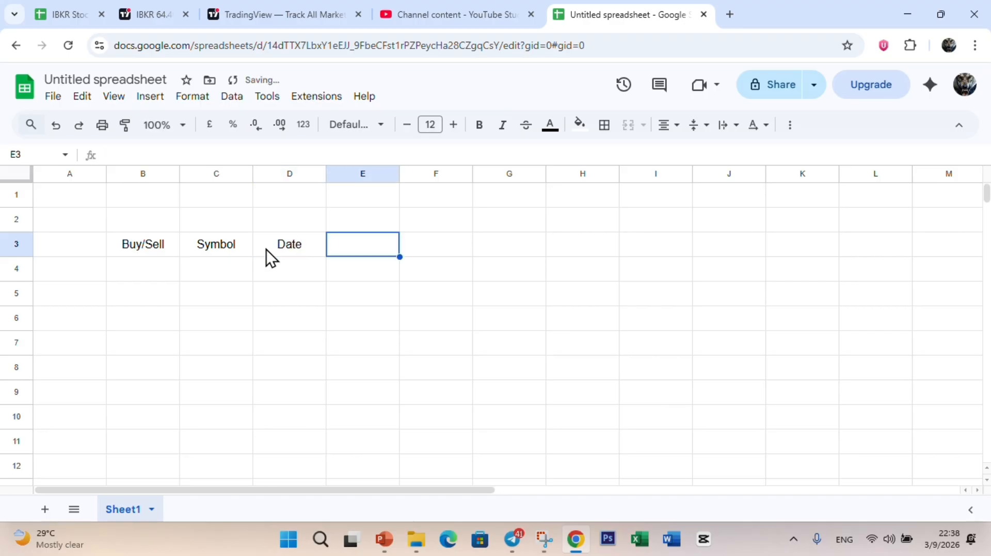
- Enter the header No in cell E3
text(N)
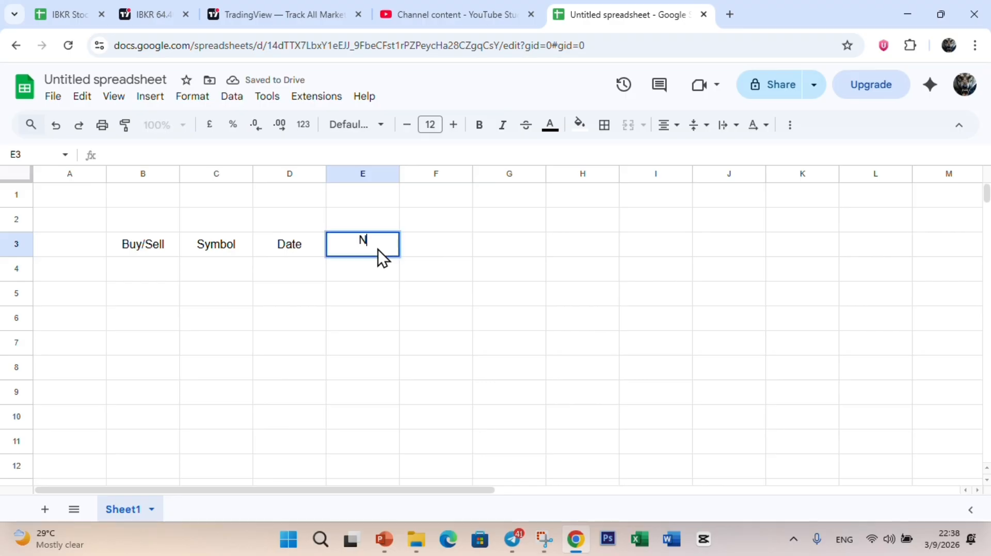
text(e)
key(BackSpace)
text(o)
key(Tab)
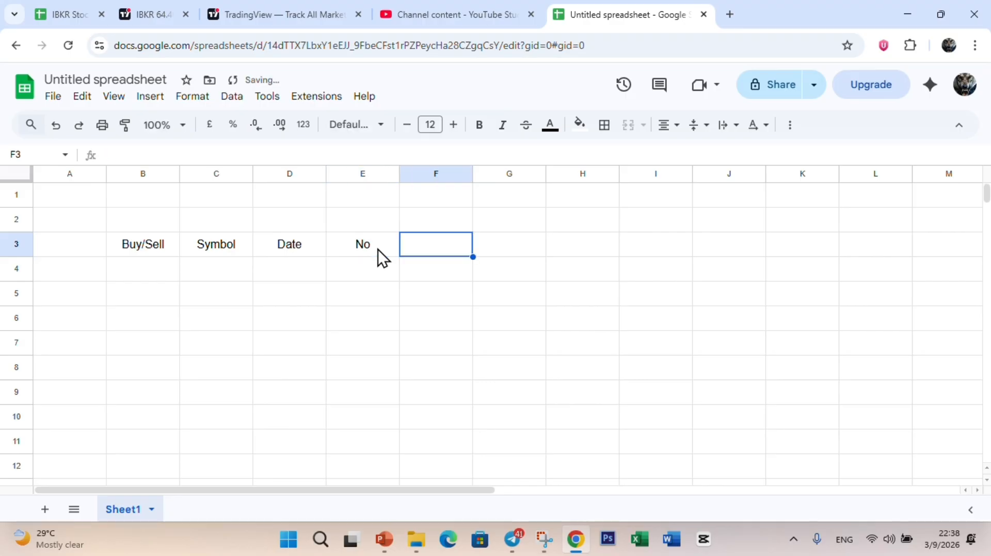
- Enter the headers Symbol in cell F3 and Price in cell G3
text(sy)
key(BackSpace)
key(BackSpace)
text(S)
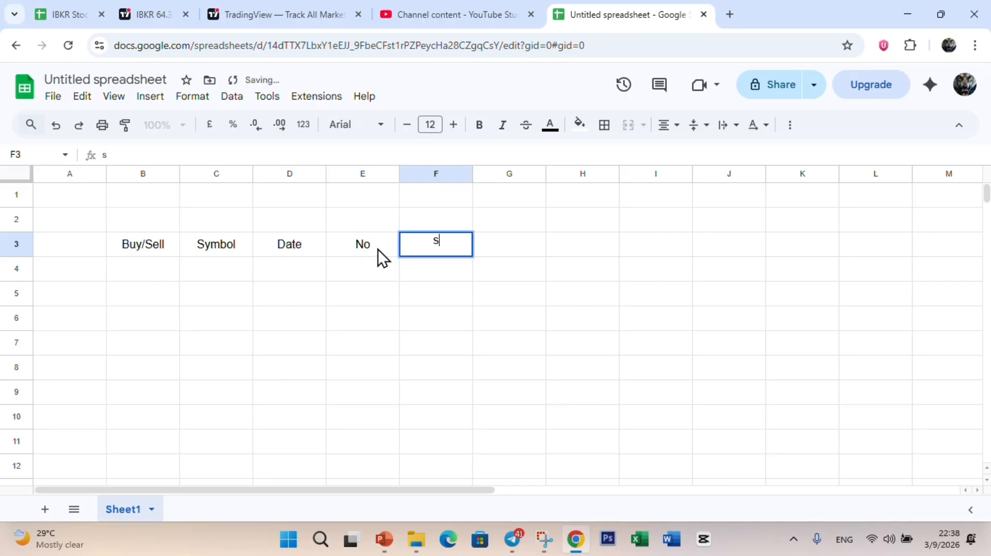
key(BackSpace)
text(Symbol)
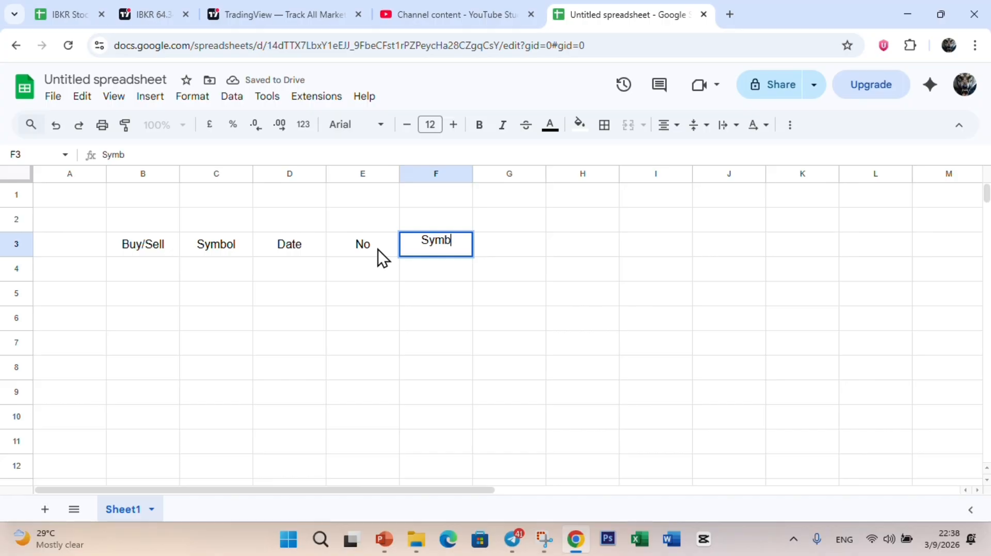
key(Tab)
text(Price)
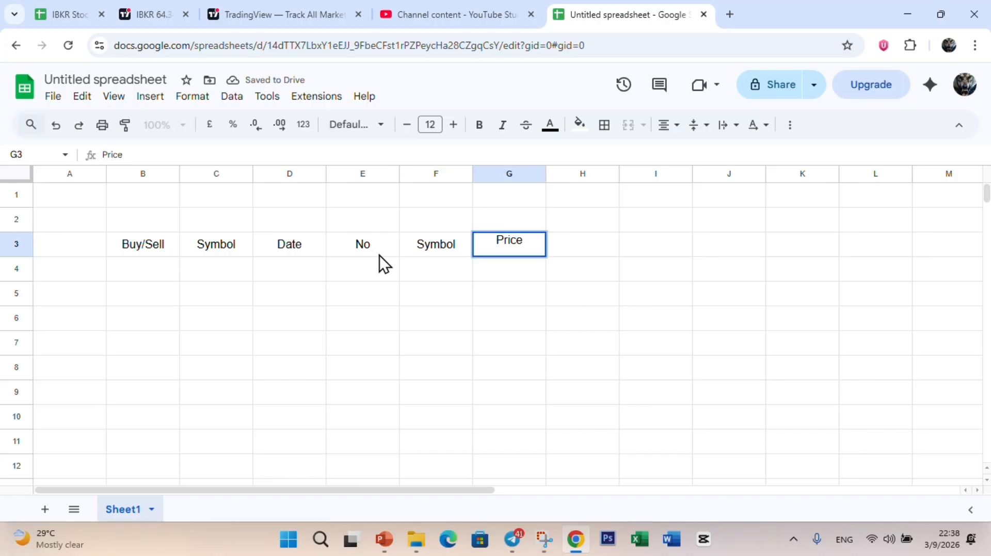
click(392, 299)
- Apply all borders to the range E3:G6 holding the No, Symbol and Price columns
click(360, 250)
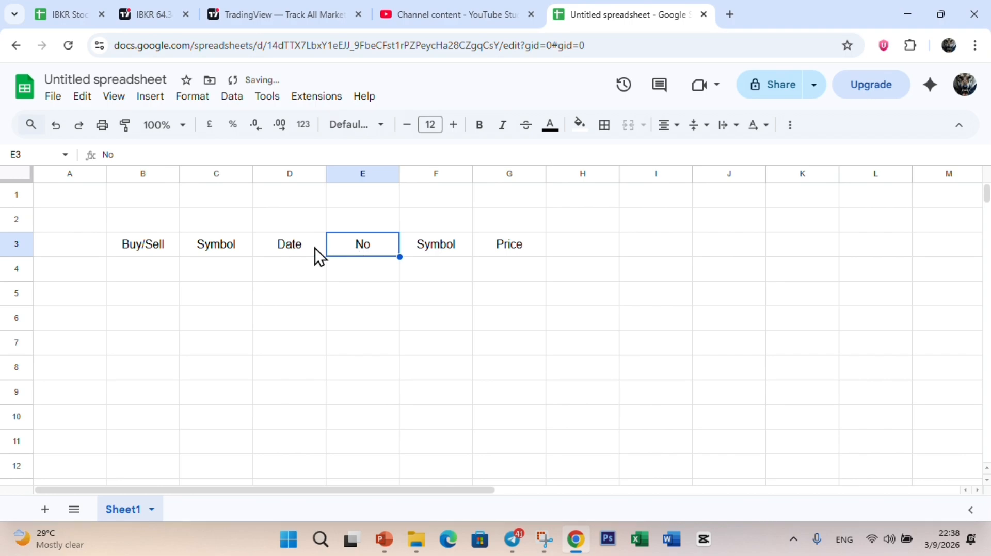
drag(376, 245, 491, 310)
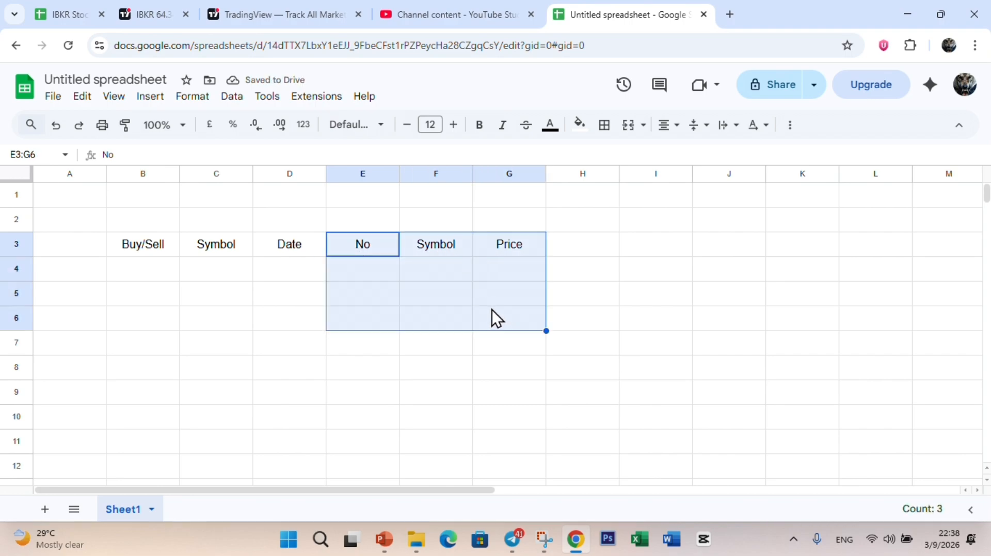
click(604, 125)
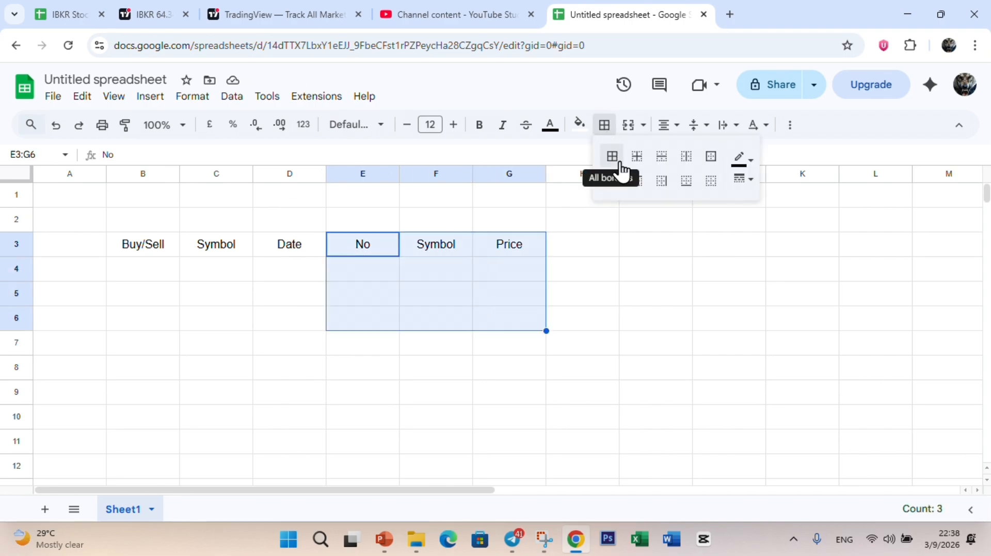
click(612, 157)
- Apply all borders to the range B3:D4 holding the Buy/Sell, Symbol and Date fields
drag(162, 250, 301, 278)
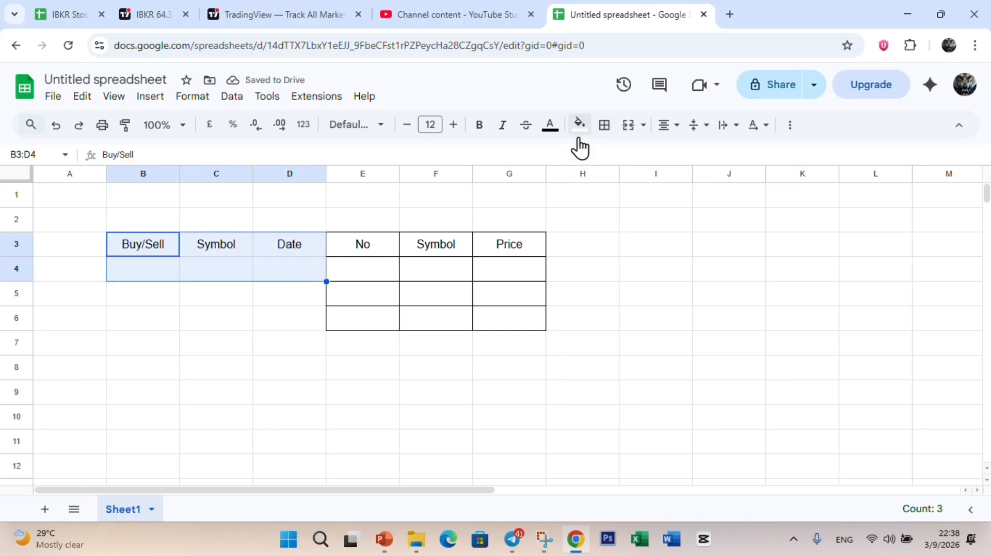
click(604, 126)
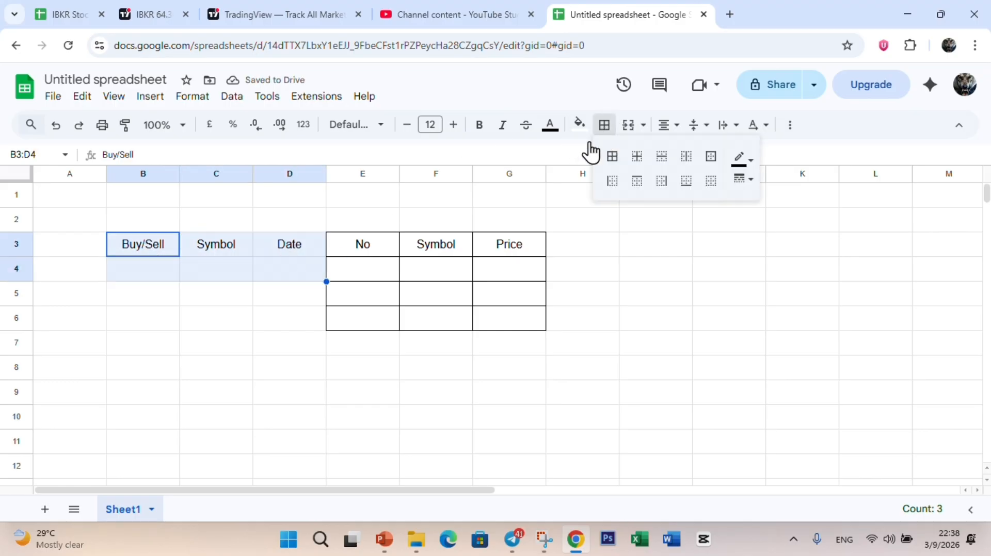
click(612, 157)
click(285, 320)
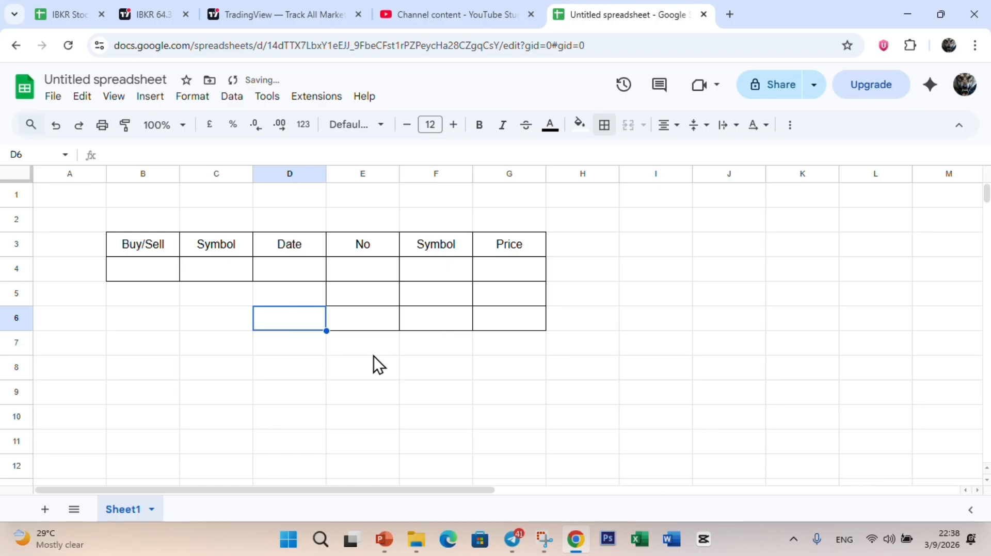
- Convert the range E3:G6 with the No, Symbol and Price columns to a table and select cell E4
drag(364, 247, 500, 316)
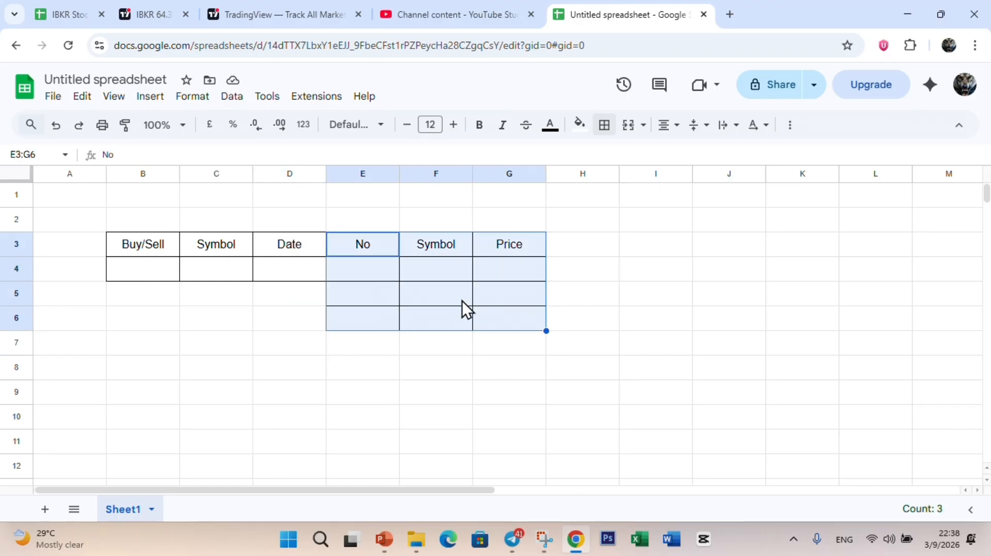
drag(381, 241, 505, 329)
right_click(431, 292)
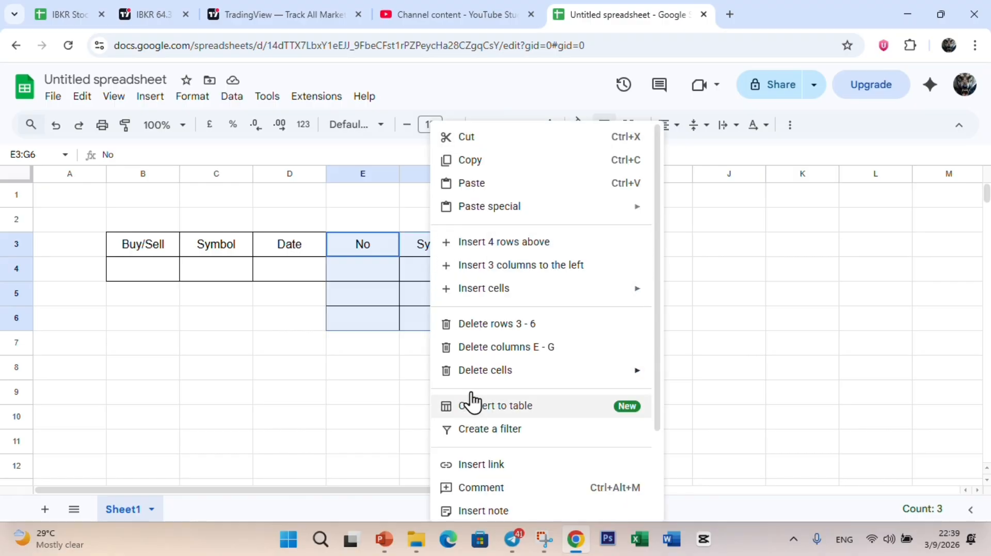
click(507, 409)
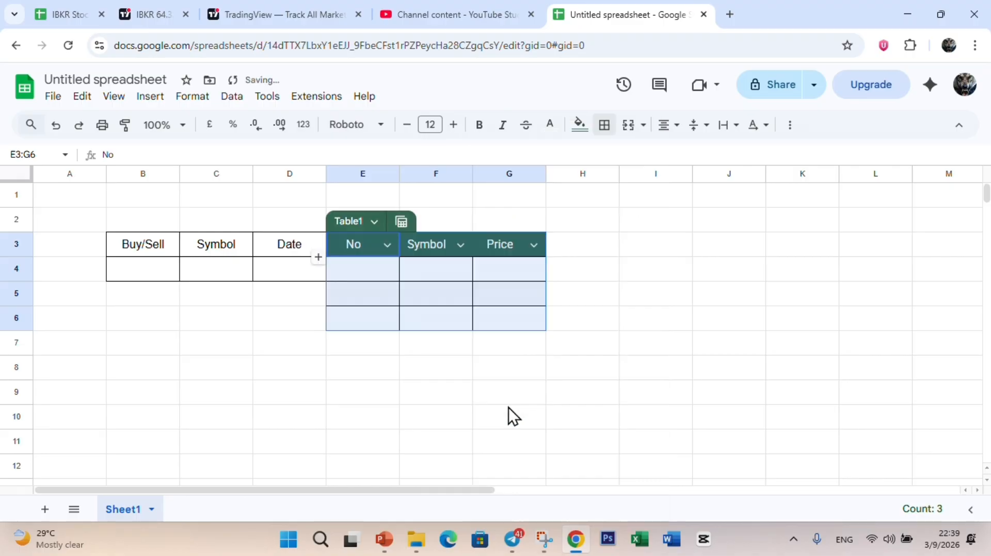
click(408, 356)
click(380, 265)
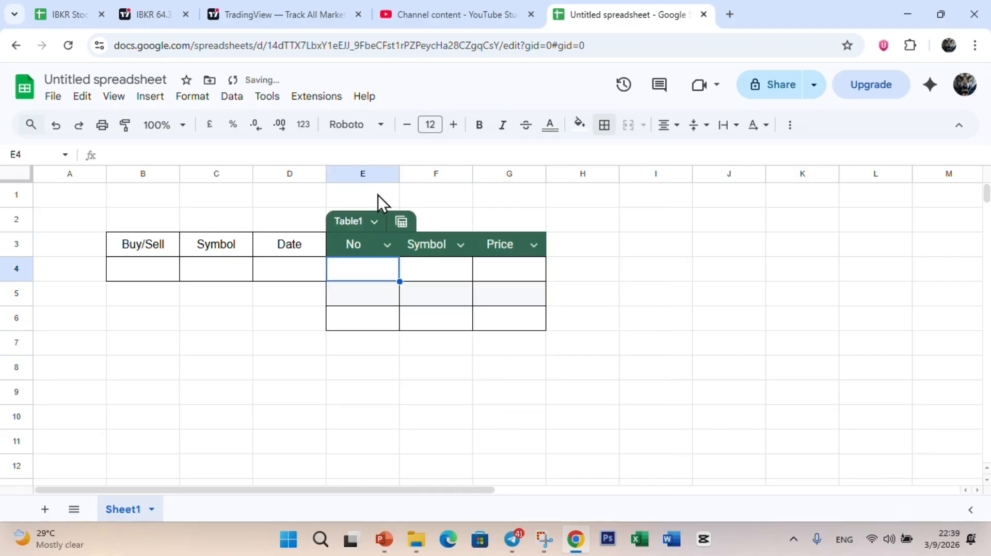
- Narrow column E slightly and number the table rows 1, 2 and 3 in cells E4:E6
drag(401, 169, 380, 171)
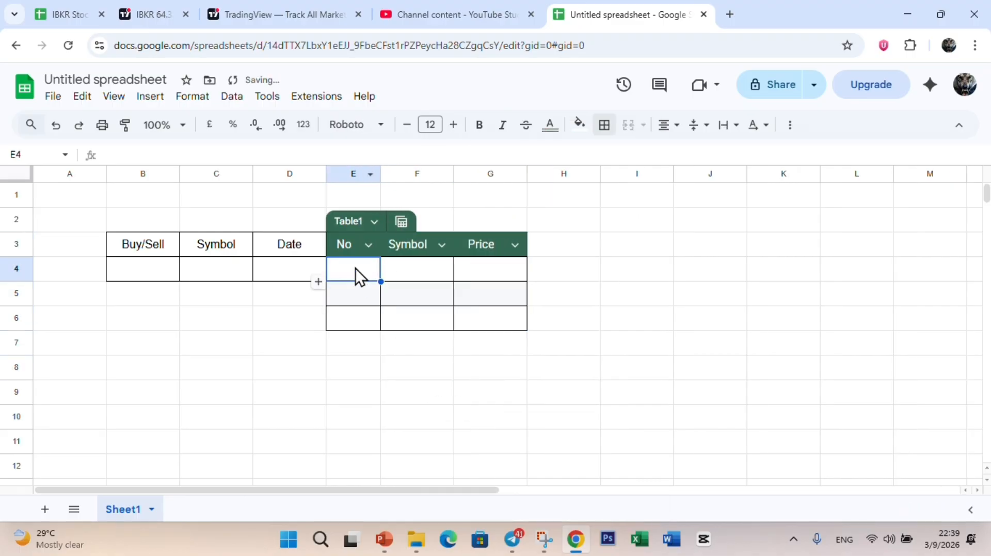
text(1)
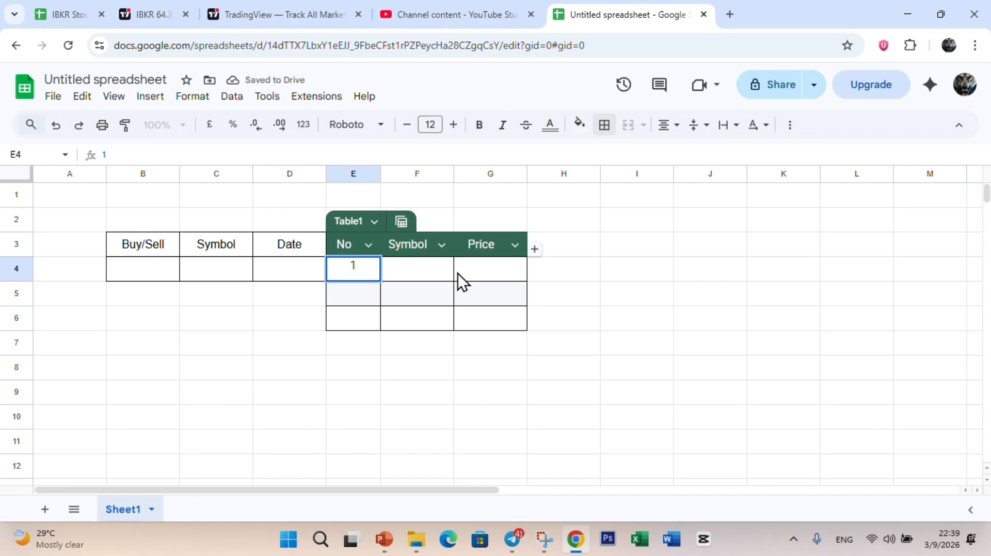
key(Return)
text(2)
key(Return)
text(3)
key(Return)
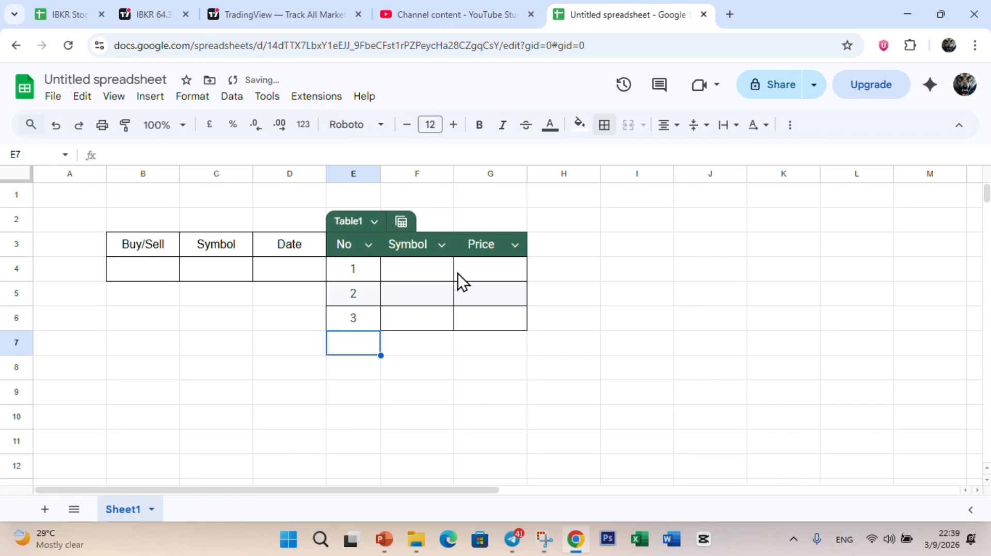
- Enter the stock symbols NVDA, TSLA and META in cells F4:F6 of the table's Symbol column
click(435, 273)
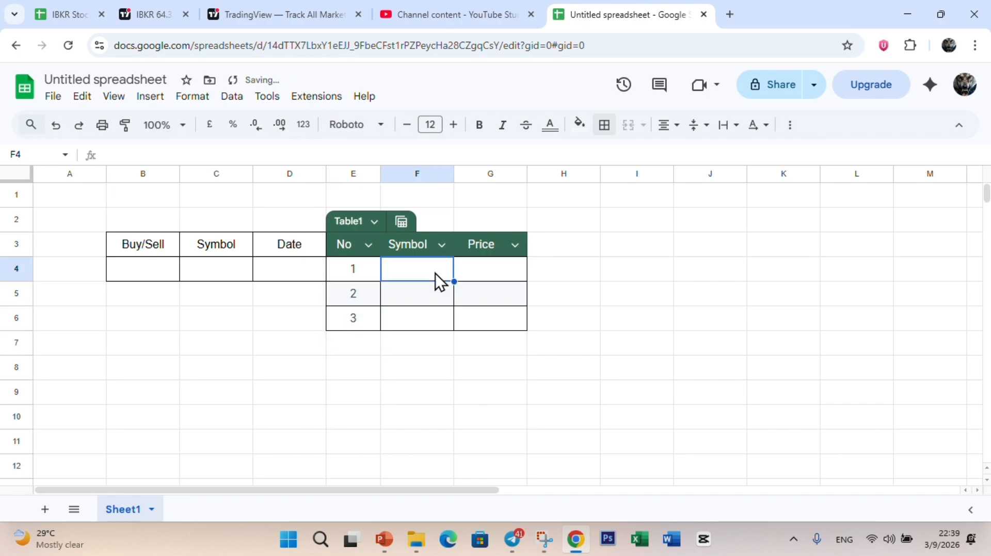
text(n)
key(BackSpace)
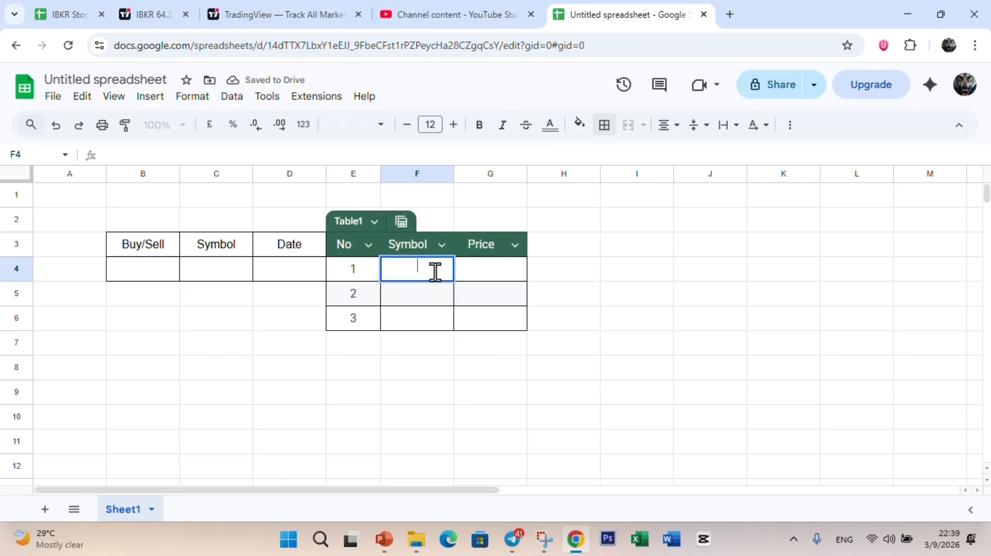
text(NVDA)
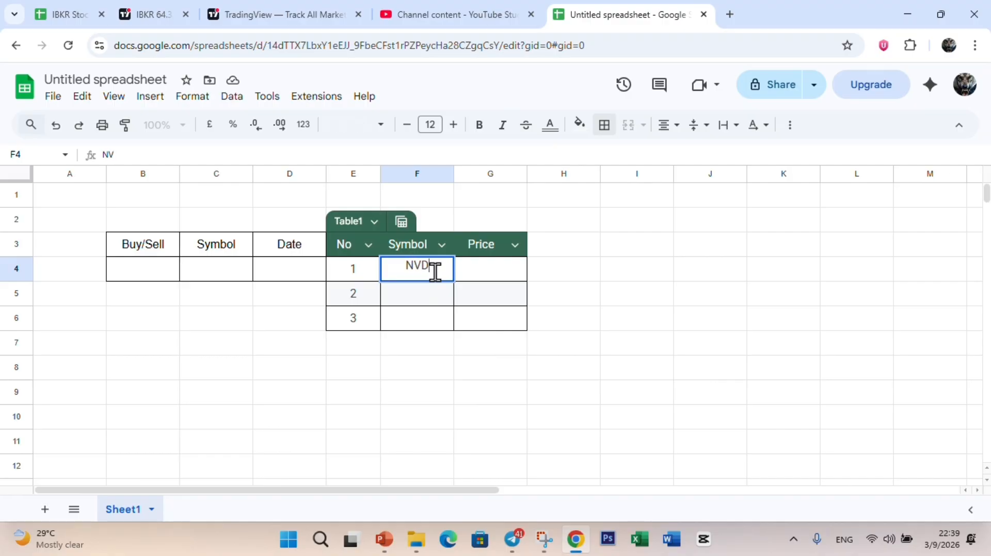
key(Return)
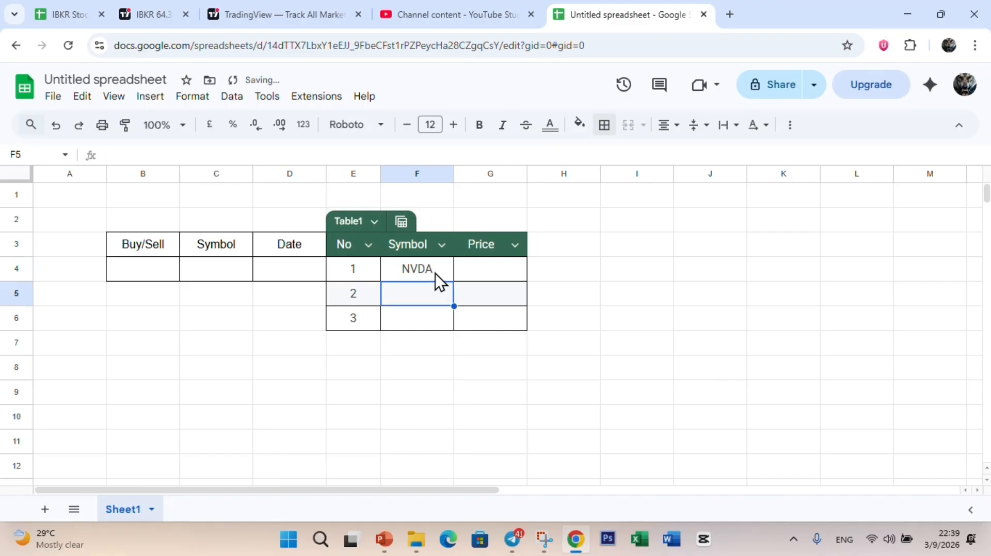
text(TSLA)
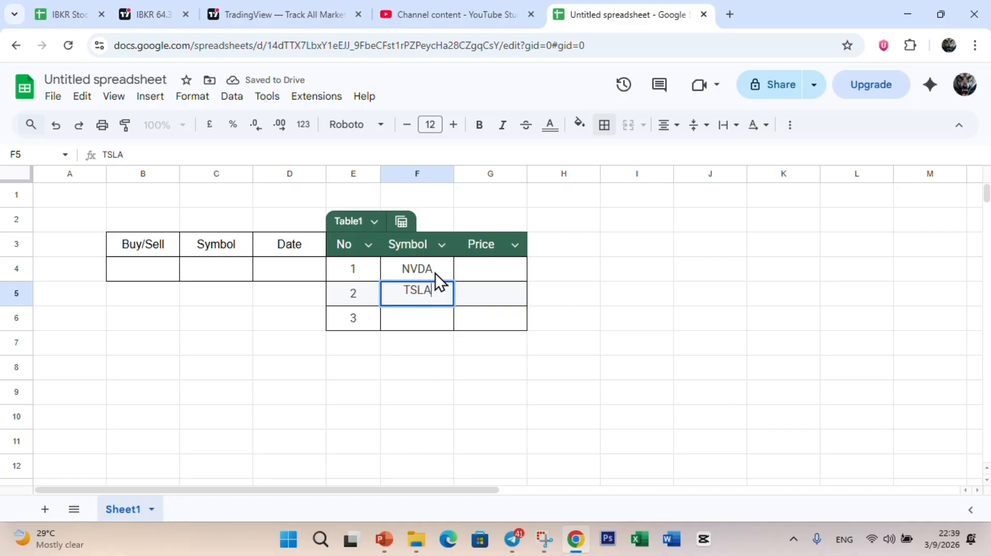
key(Return)
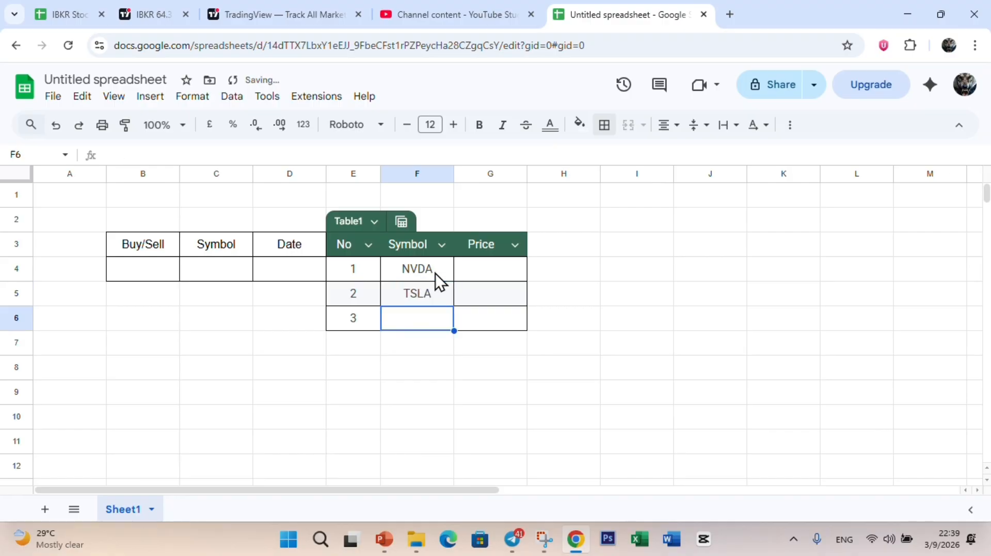
text(META)
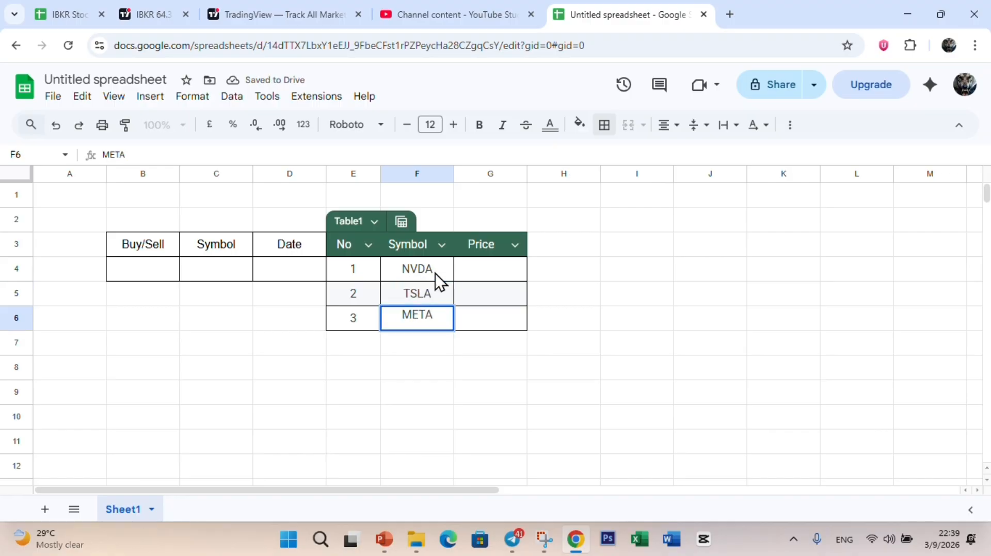
key(Return)
- Enter the formula =GOOGLEFINANCE(F4,"PRICE") in cell G4 to fetch the NVDA price
click(435, 274)
key(Right)
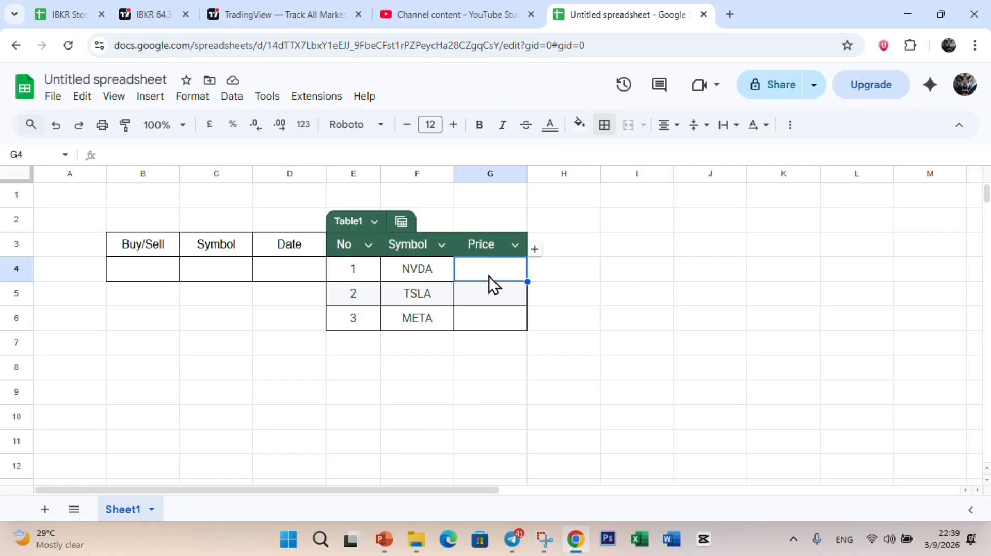
click(405, 153)
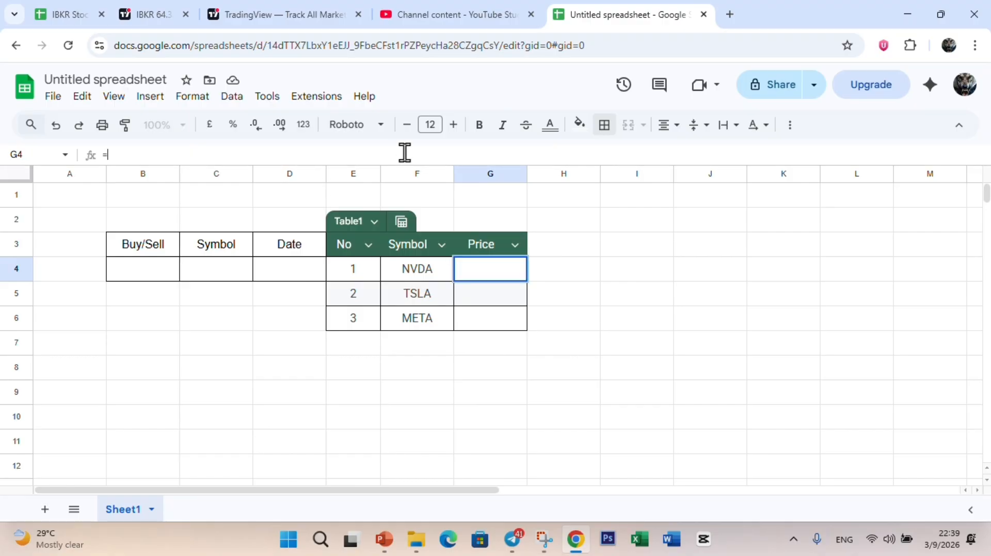
key(ctrl+plus)
key(ctrl+plus)
key(ctrl+plus)
key(ctrl+plus)
key(ctrl+plus)
key(ctrl+plus)
key(ctrl+plus)
key(ctrl+plus)
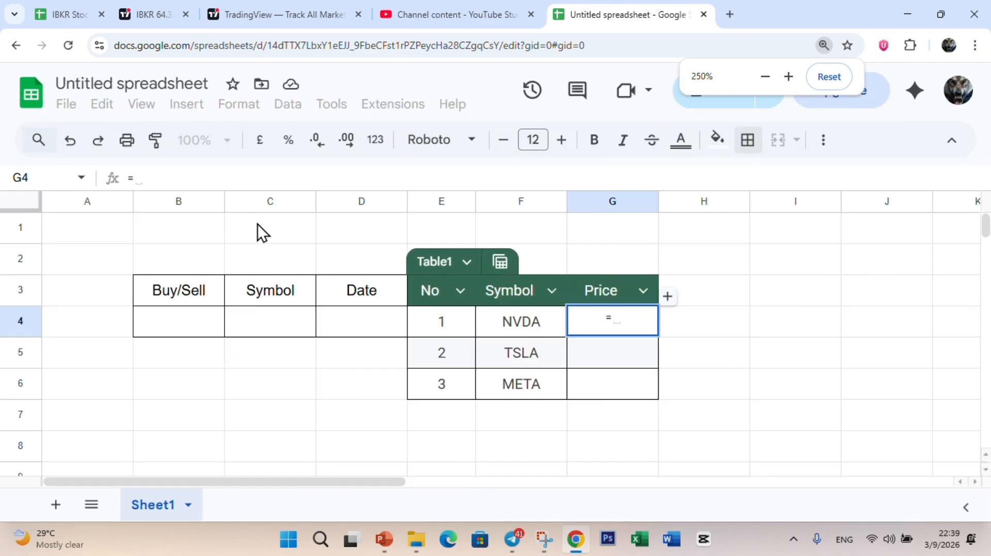
key(ctrl+minus)
key(ctrl+minus)
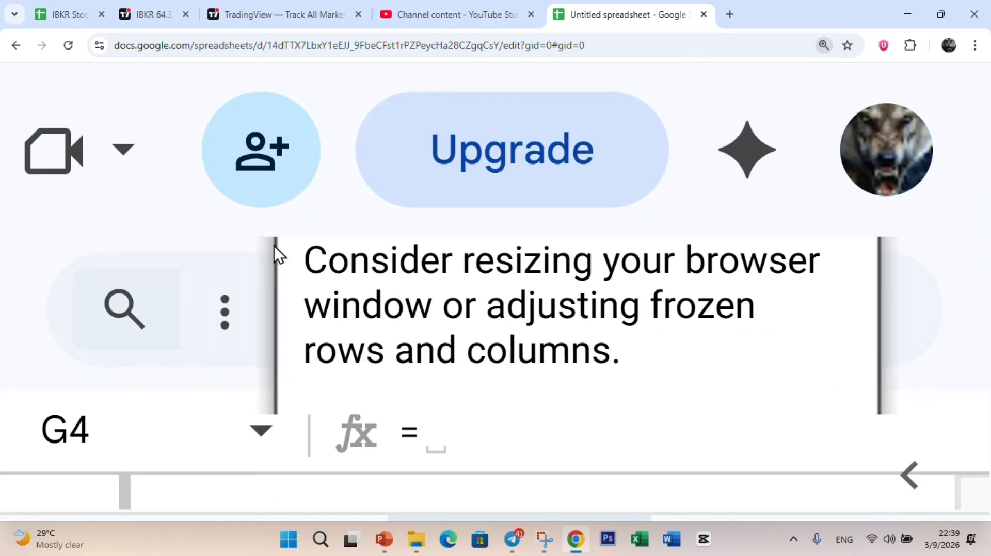
key(ctrl+minus)
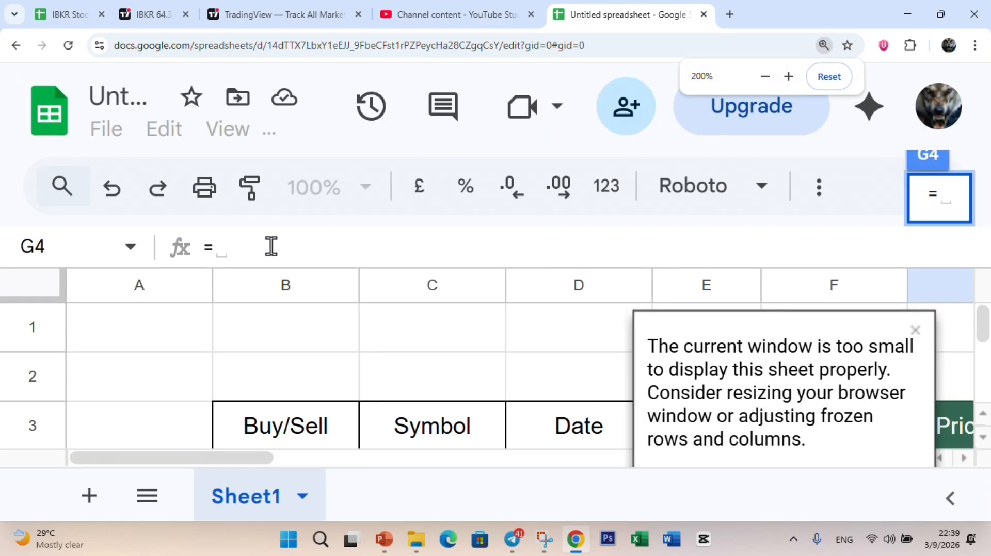
key(ctrl+minus)
text(GO)
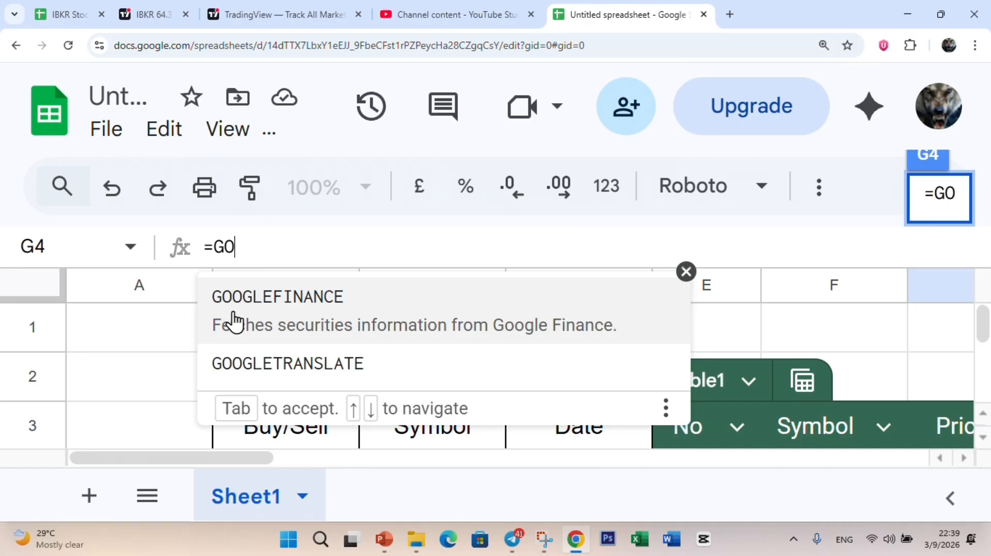
click(312, 316)
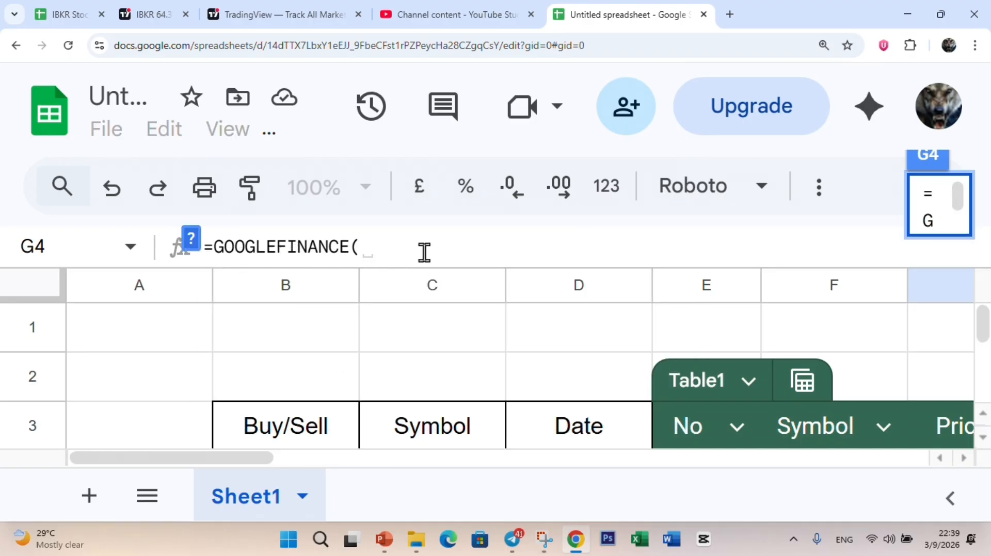
key(ctrl+minus)
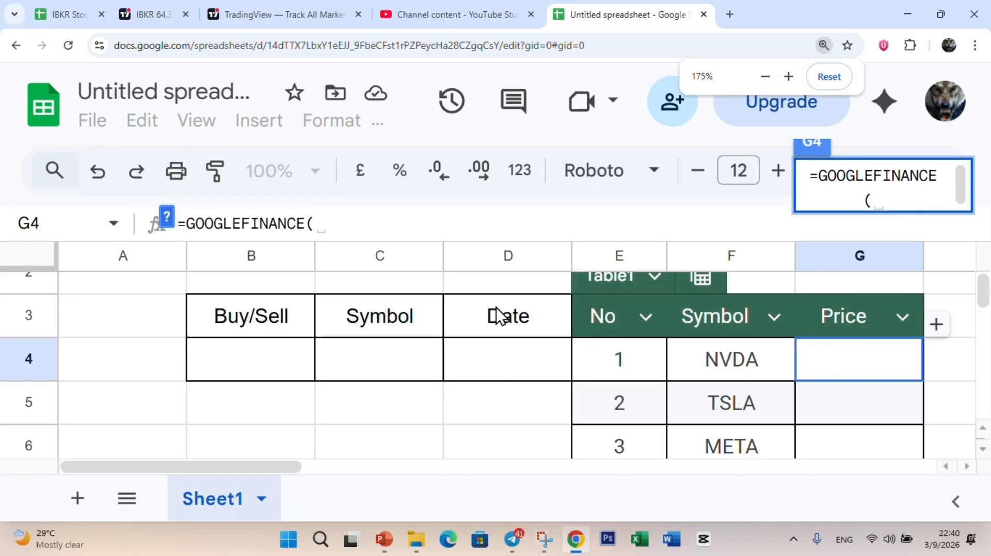
click(717, 370)
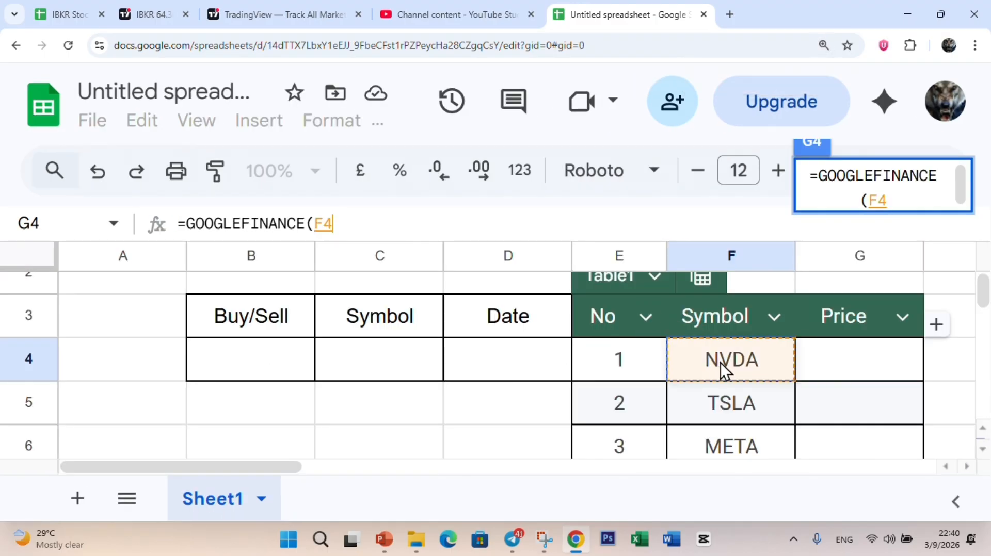
text(,)
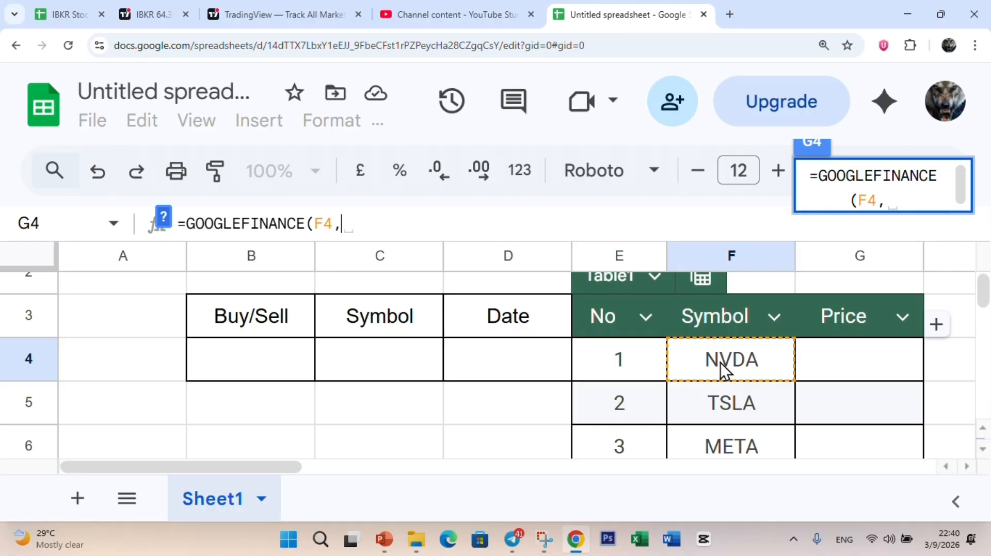
text("P)
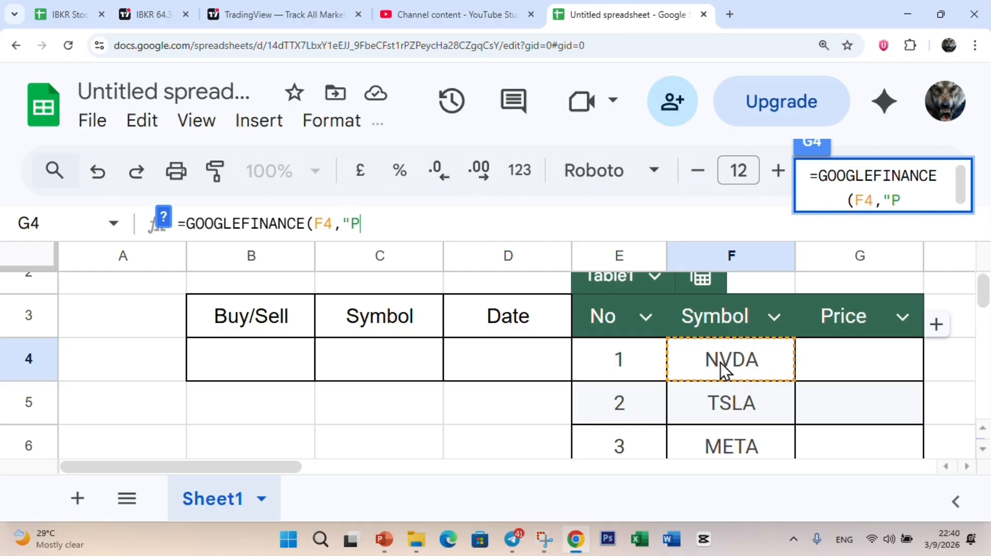
text(RICE)
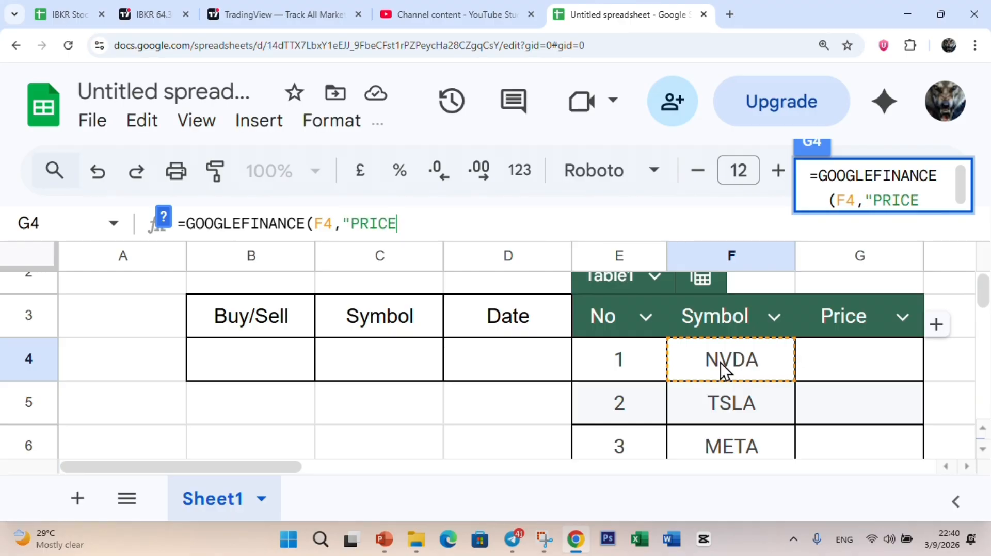
text("))
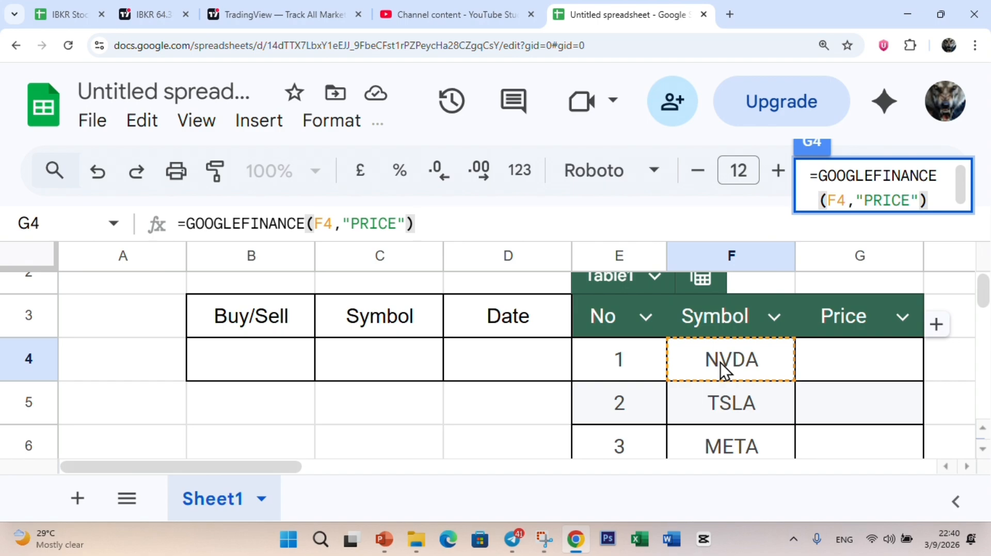
key(Return)
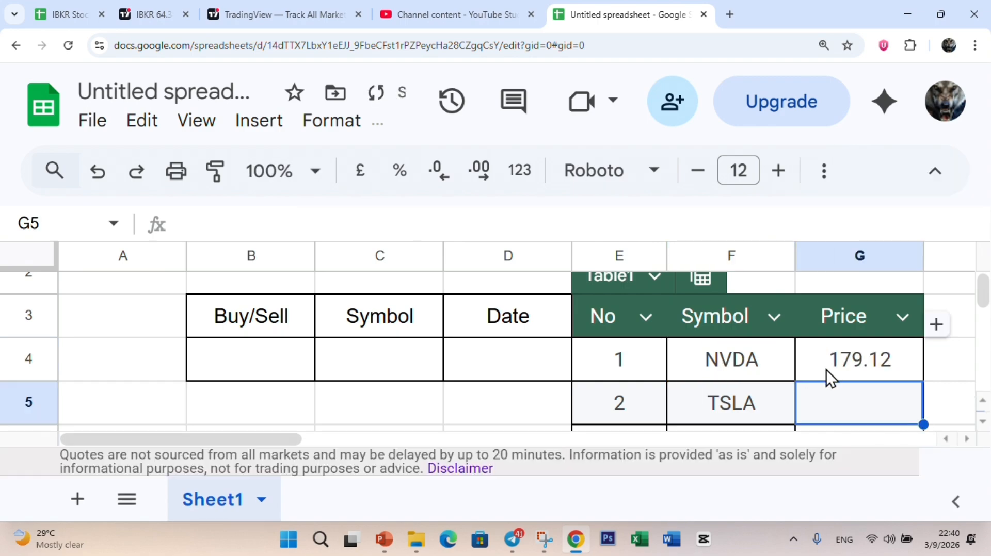
- Fill the GOOGLEFINANCE formula from G4 down through G6 for the TSLA and META rows
key(ctrl+minus)
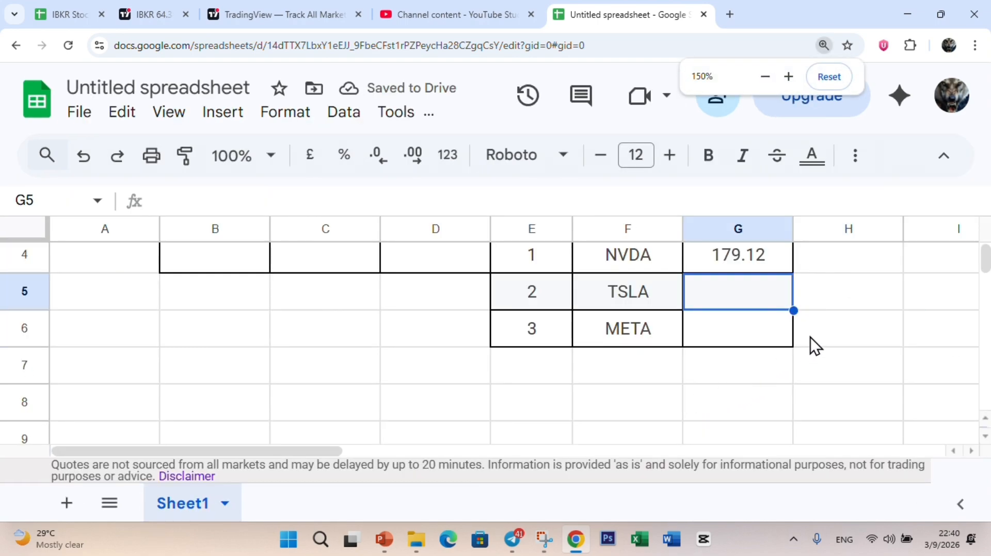
key(ctrl+minus)
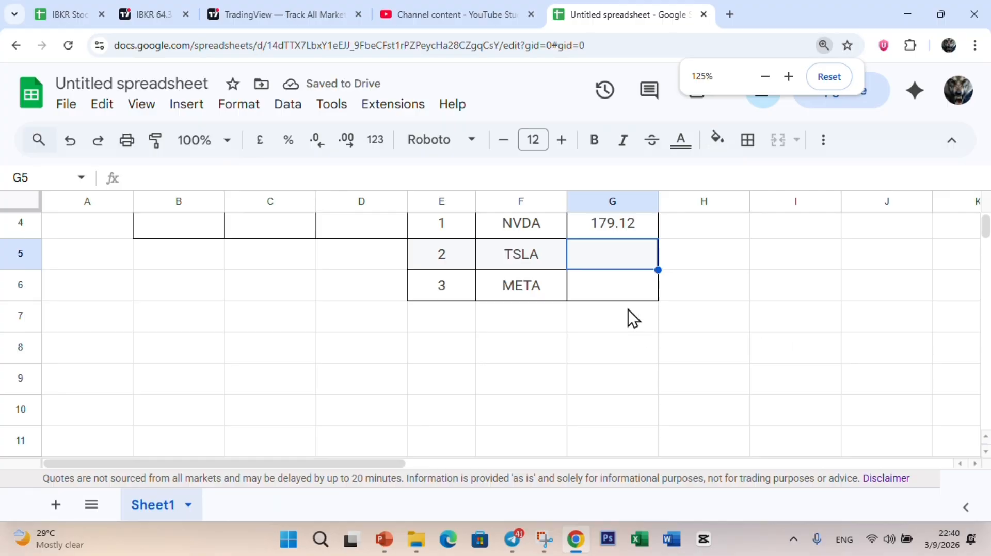
scroll(628, 310, up, 2)
click(626, 328)
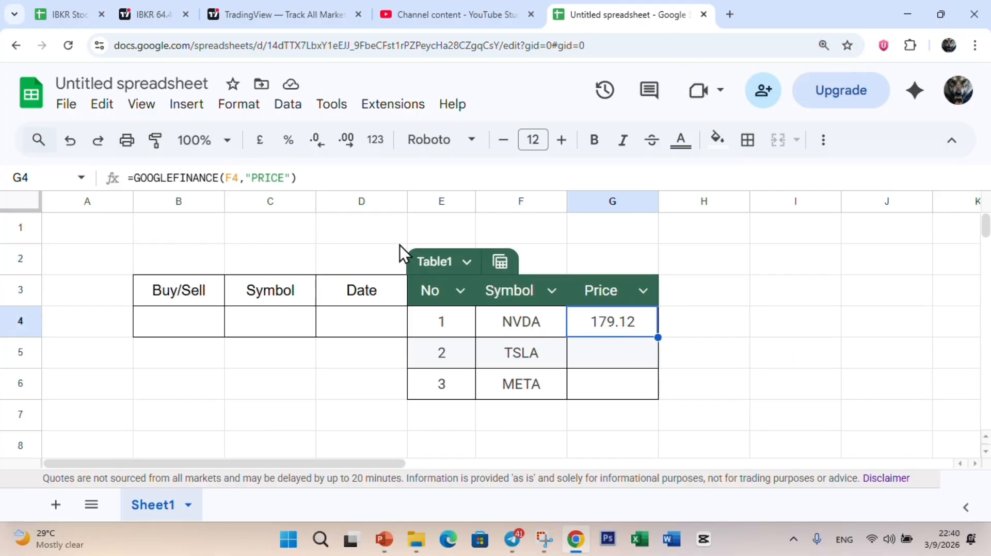
click(543, 322)
click(535, 358)
click(533, 384)
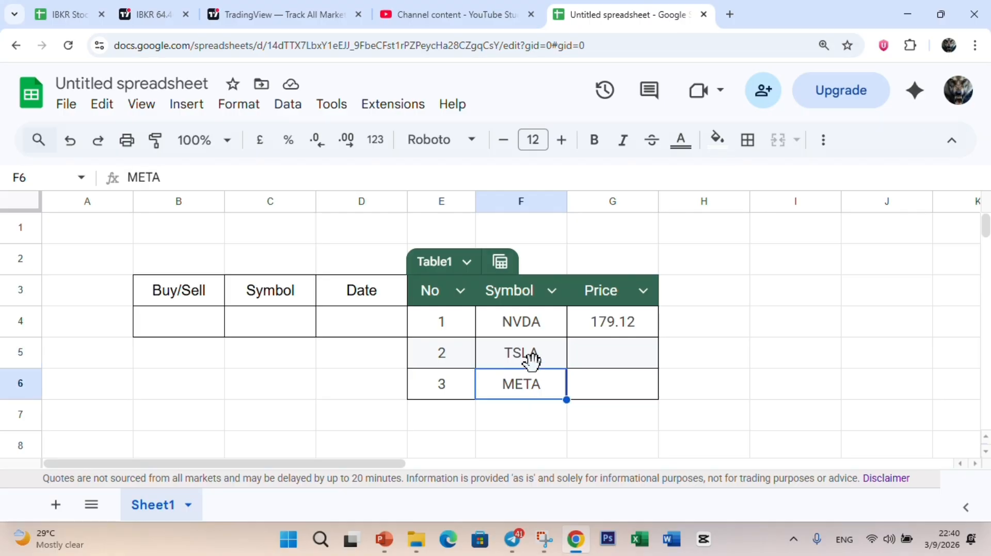
click(534, 328)
click(539, 345)
click(611, 324)
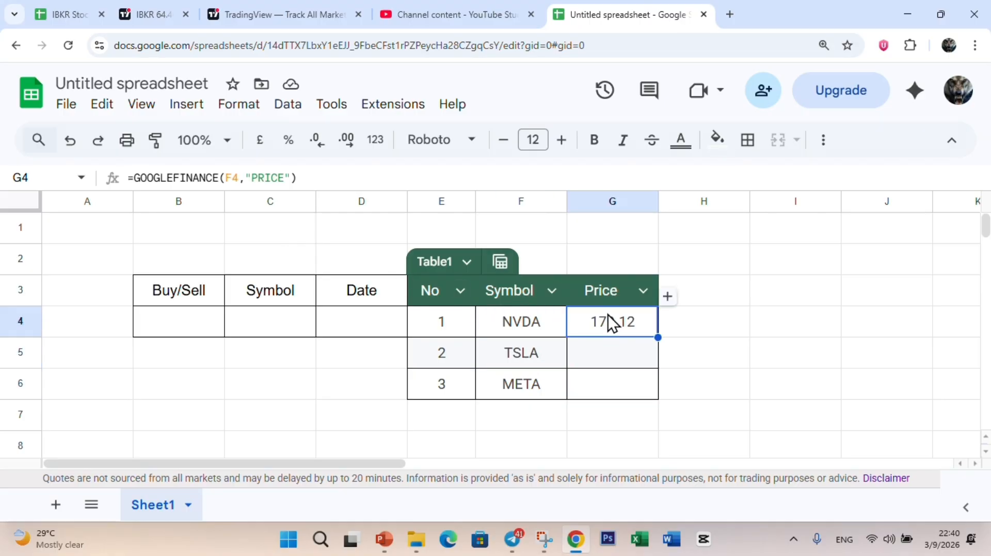
drag(657, 337, 657, 392)
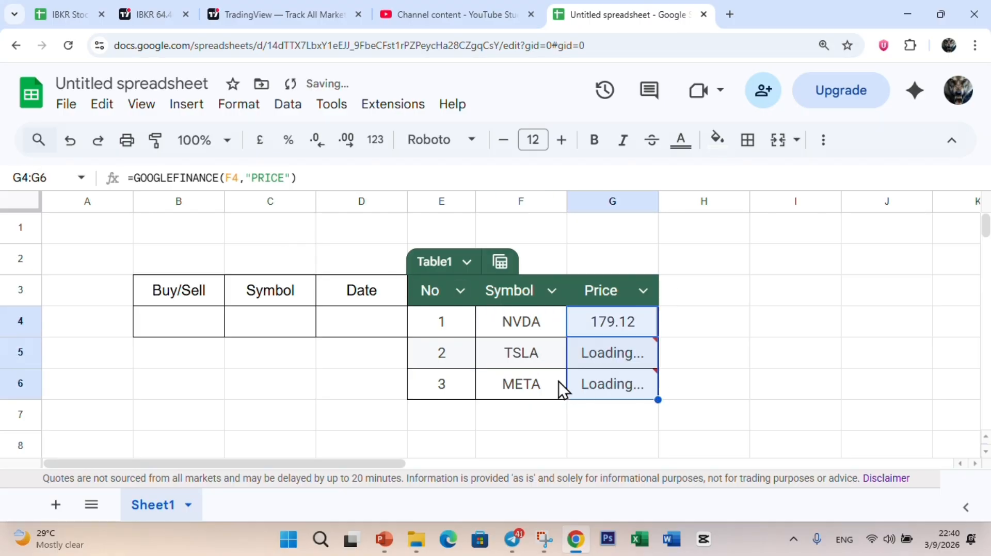
- Review each symbol's price formula in G4:G6 and the blank entry cells B4:D4, ending on Buy/Sell cell B4
click(518, 328)
click(612, 327)
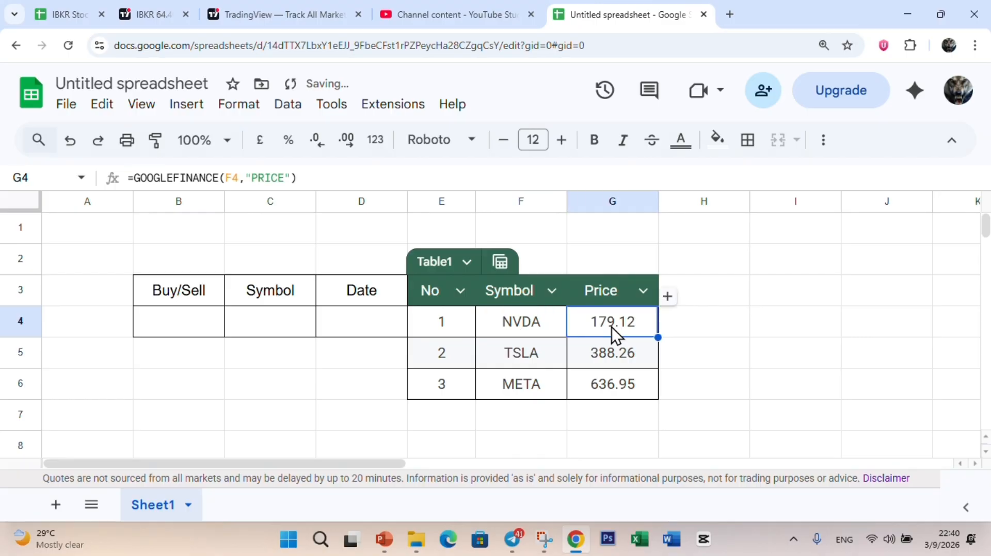
click(524, 357)
click(591, 359)
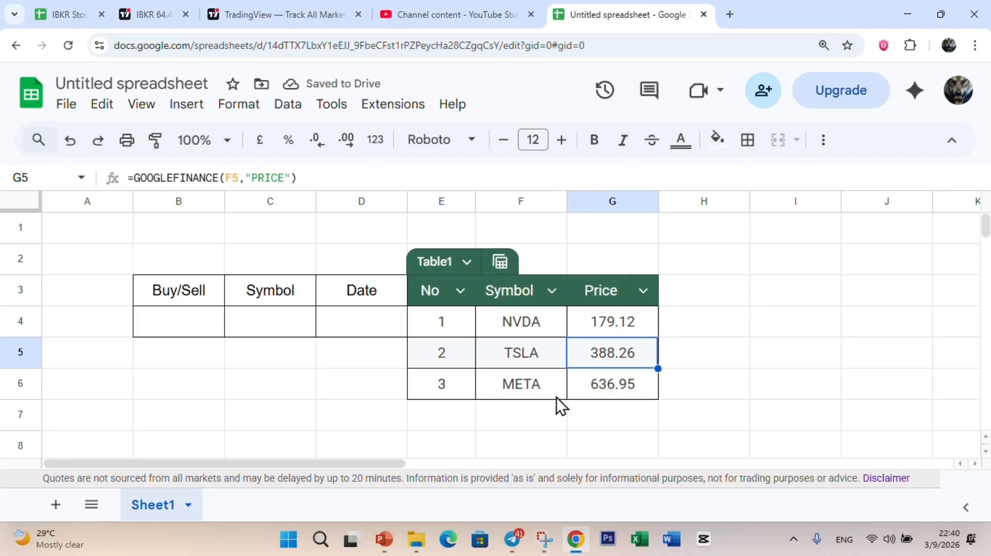
click(633, 399)
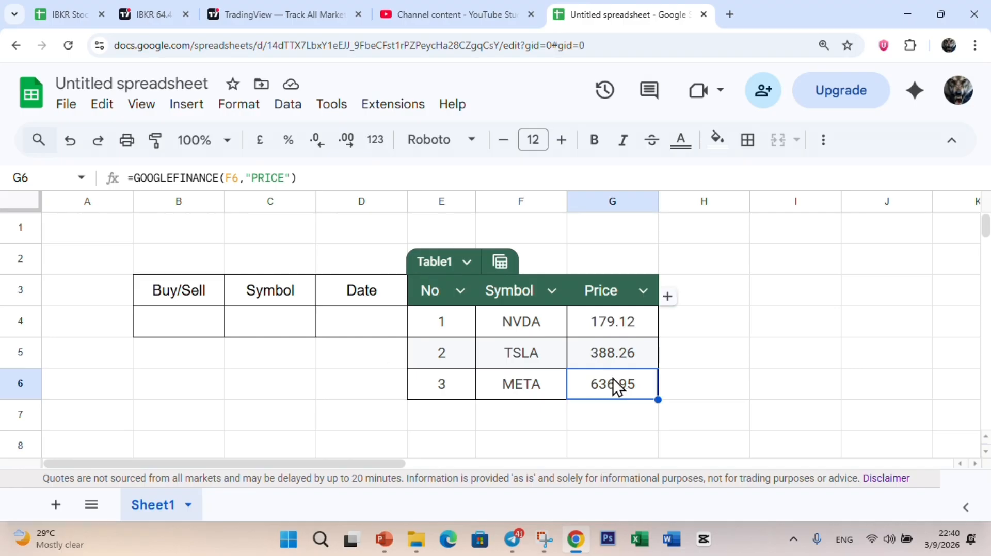
click(164, 323)
click(262, 325)
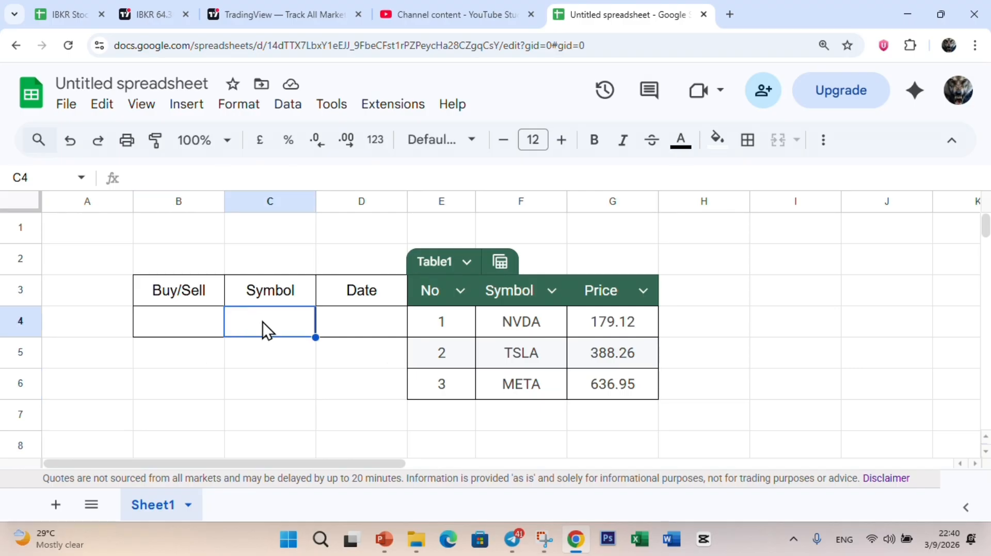
click(326, 320)
click(282, 318)
click(192, 324)
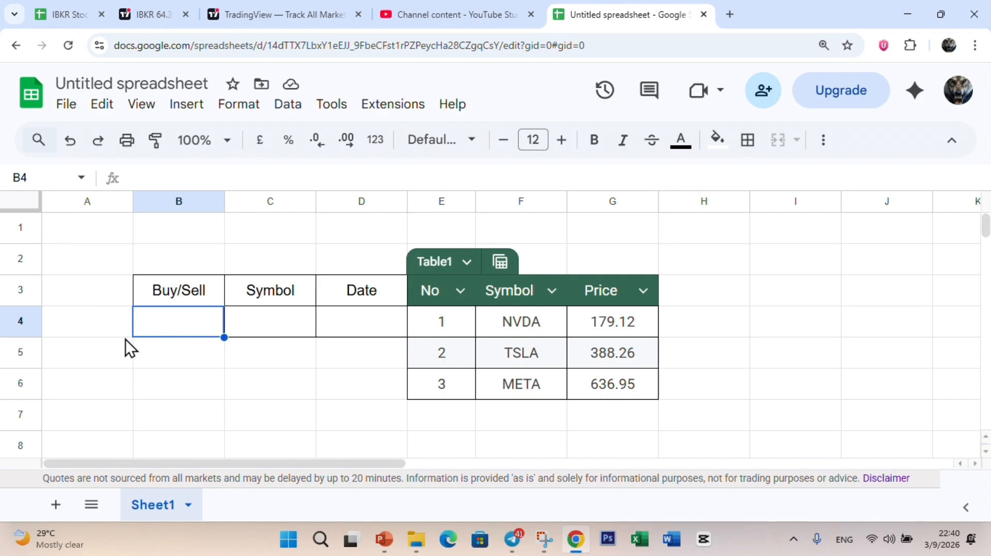
right_click(191, 333)
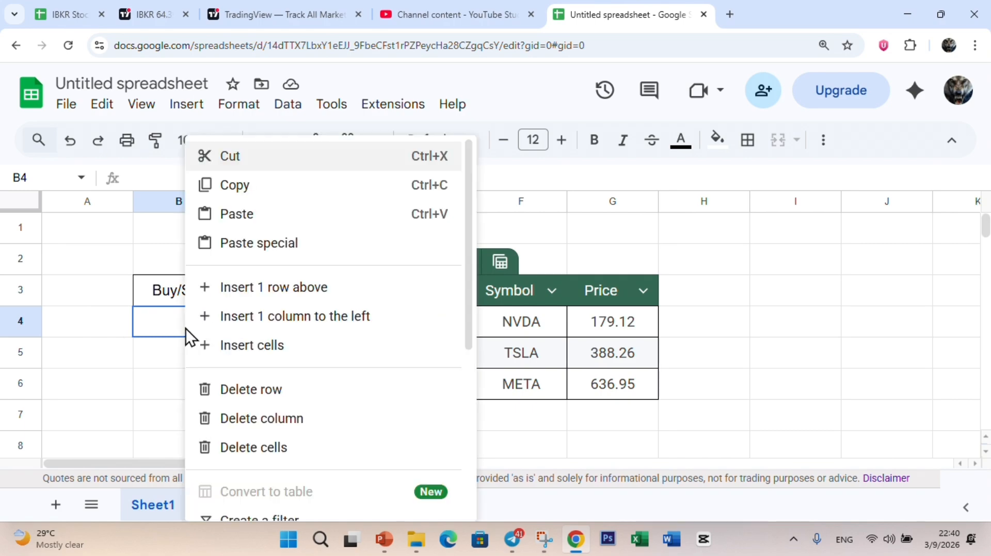
scroll(277, 428, down, 3)
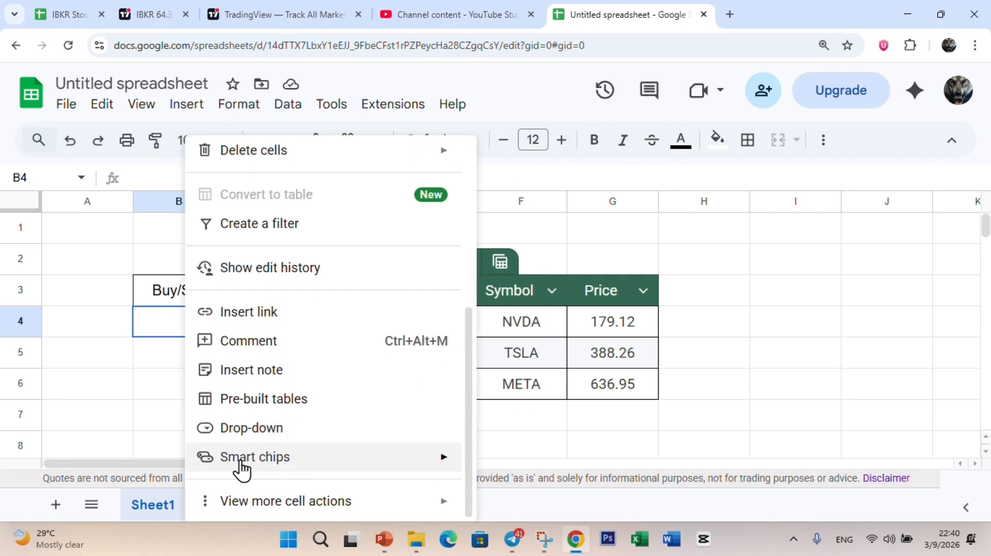
click(163, 381)
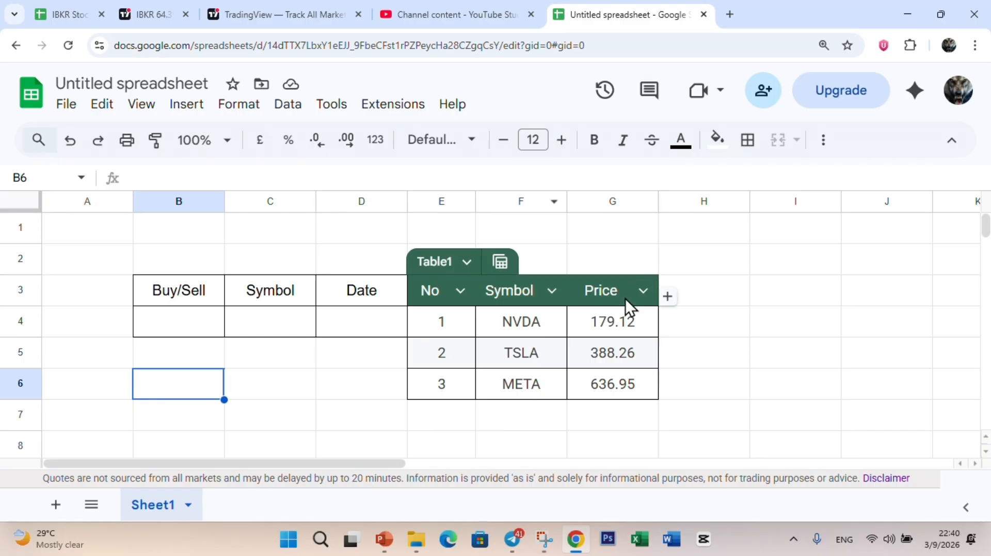
- Add a drop-down to the empty Buy/Sell cell B4
scroll(288, 432, down, 1)
key(ctrl+plus)
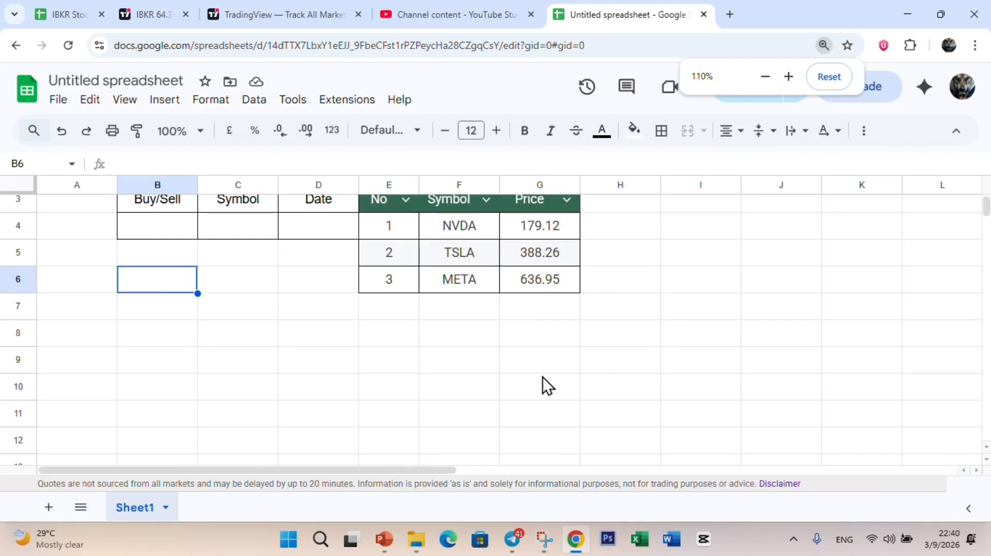
scroll(387, 375, up, 1)
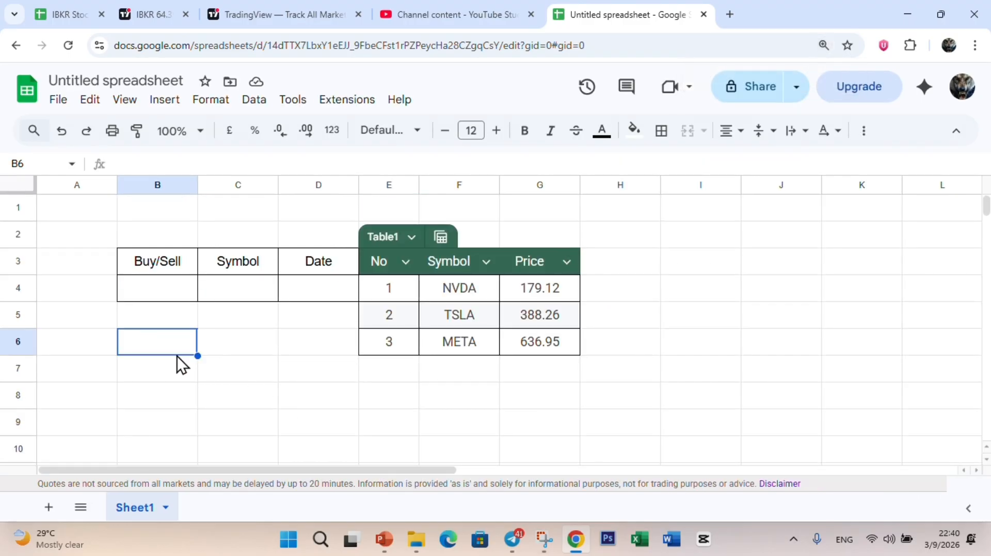
click(161, 290)
right_click(161, 297)
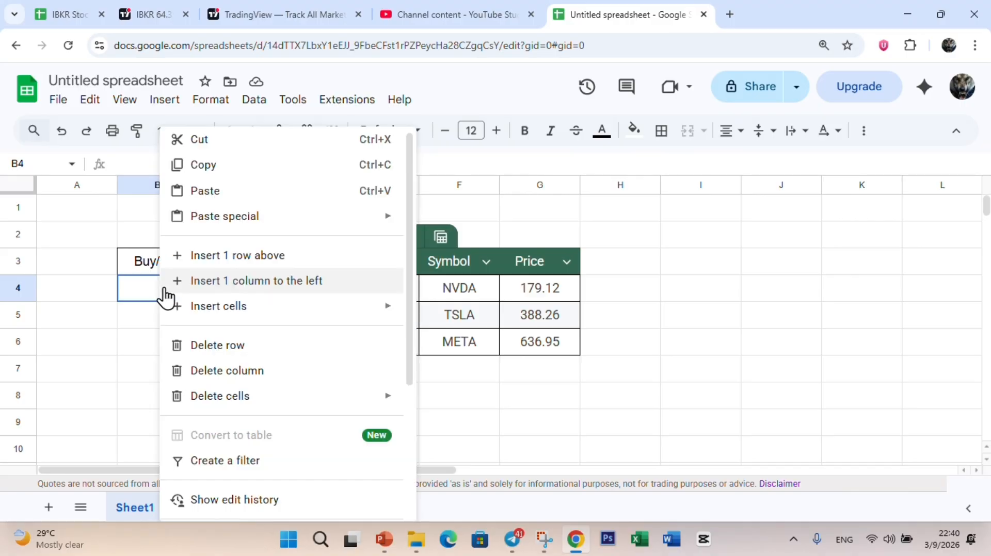
scroll(258, 442, down, 4)
scroll(258, 446, down, 1)
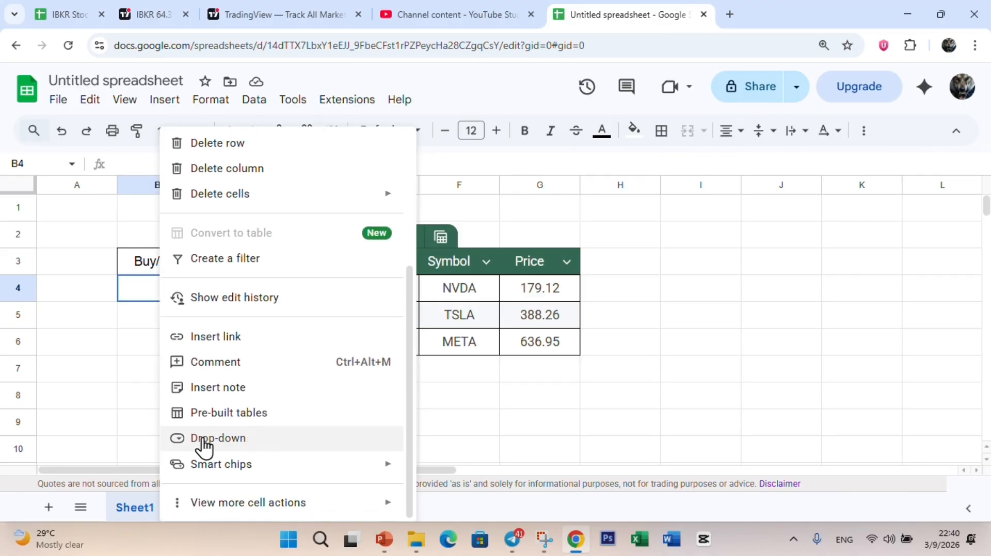
click(231, 441)
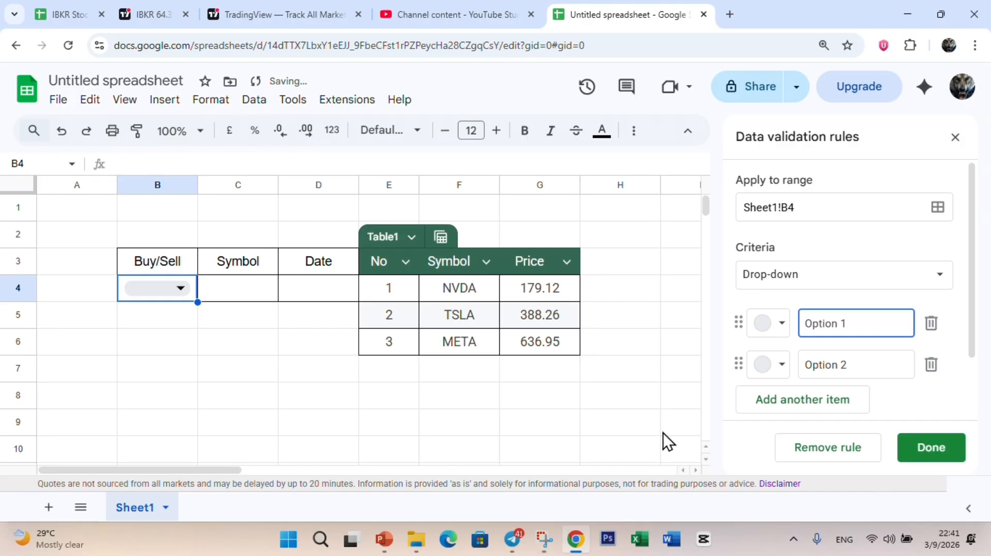
- Name the first option of the B4 drop-down None
key(BackSpace)
key(BackSpace)
key(BackSpace)
key(BackSpace)
key(BackSpace)
key(BackSpace)
key(BackSpace)
text(n)
key(BackSpace)
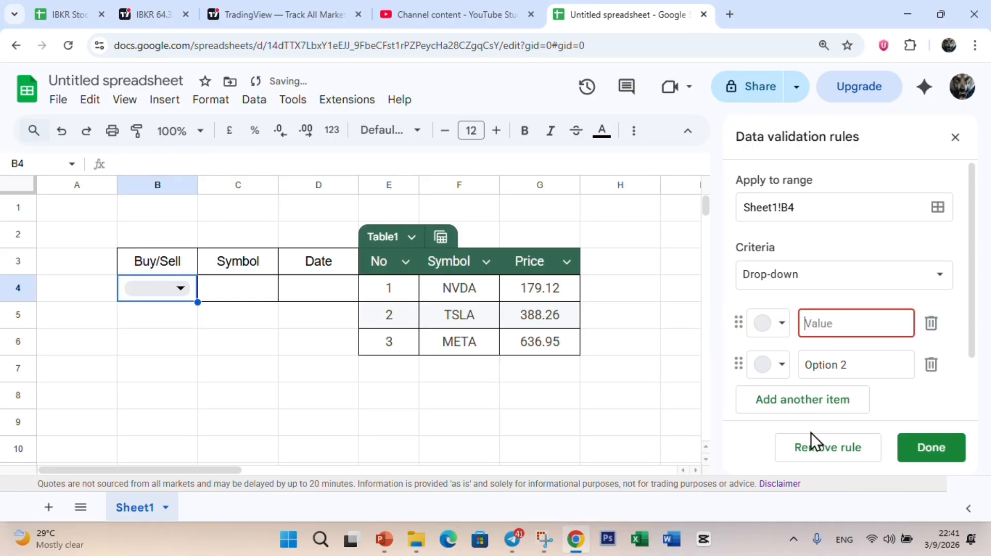
text(Non)
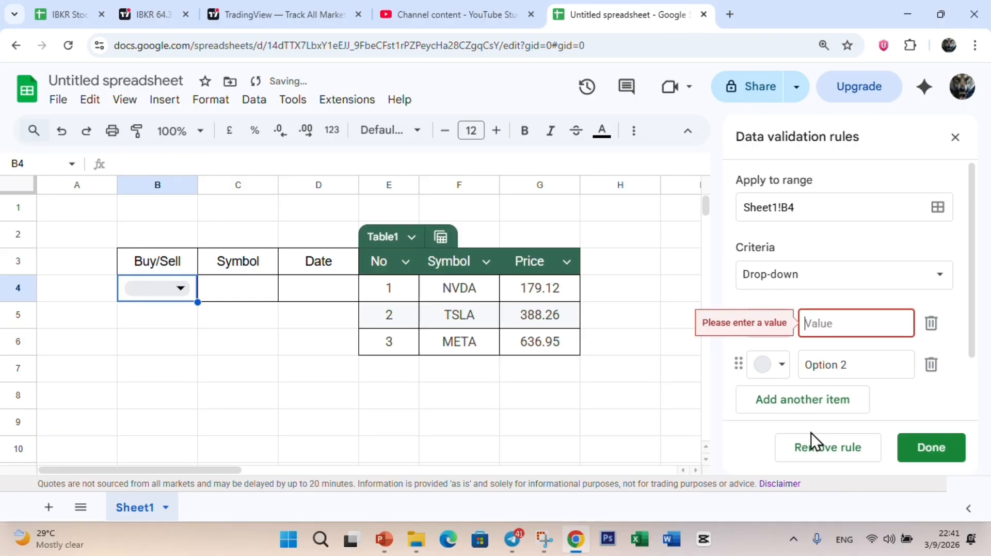
text(e)
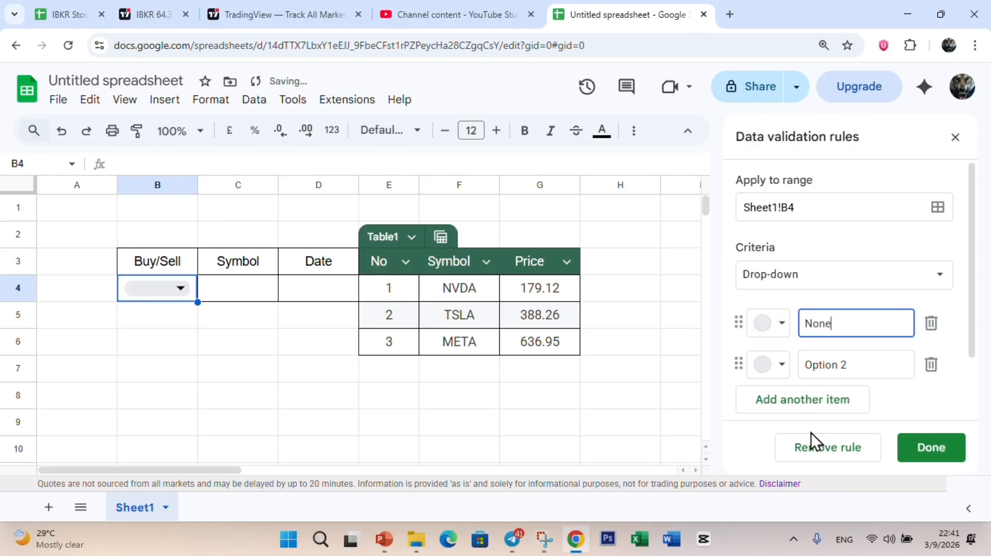
- Rename the second drop-down option Buy and add a third option named Sell
click(823, 365)
drag(863, 370, 794, 368)
text(B)
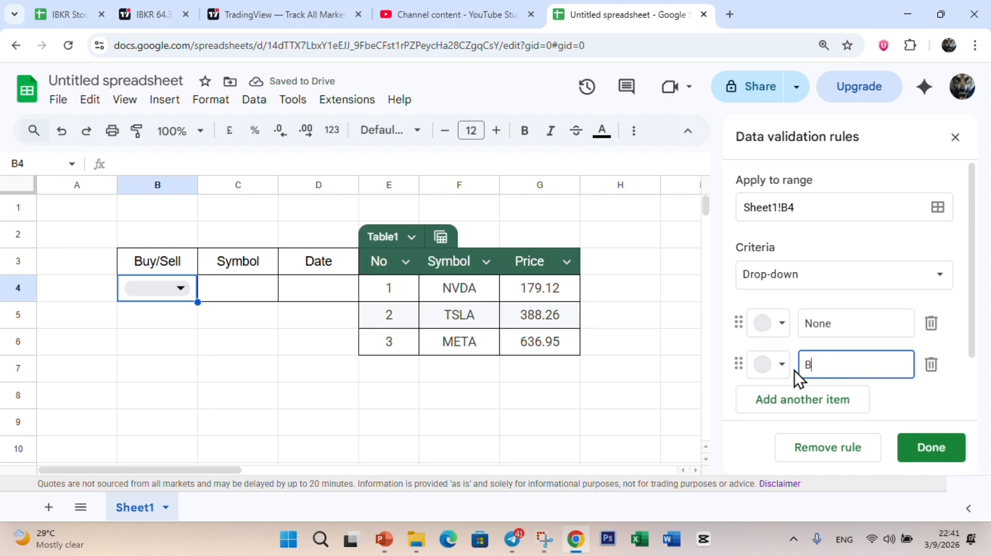
text(uy)
key(Return)
text(Sell)
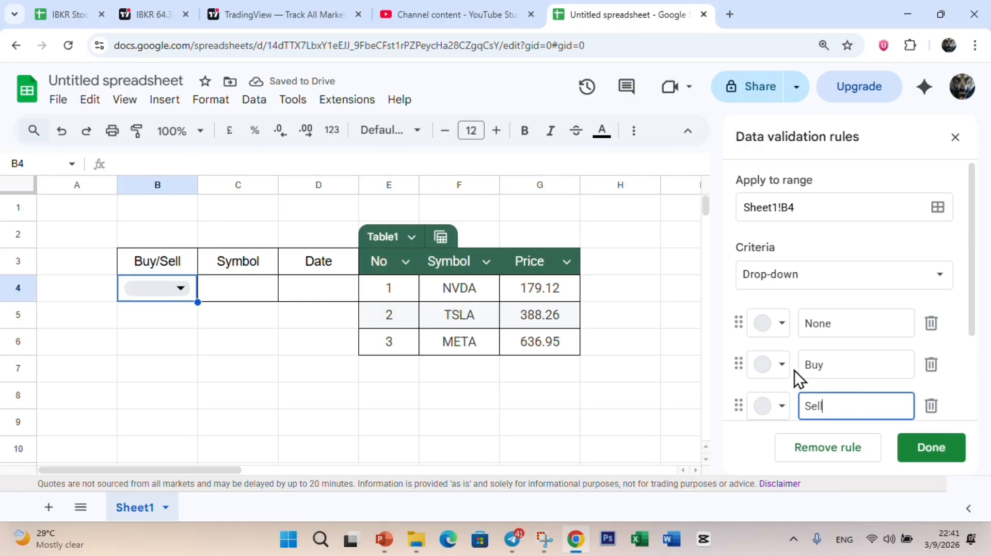
- Colour the Buy option dark green and the Sell option dark red, and save the B4 drop-down rule
scroll(794, 370, down, 1)
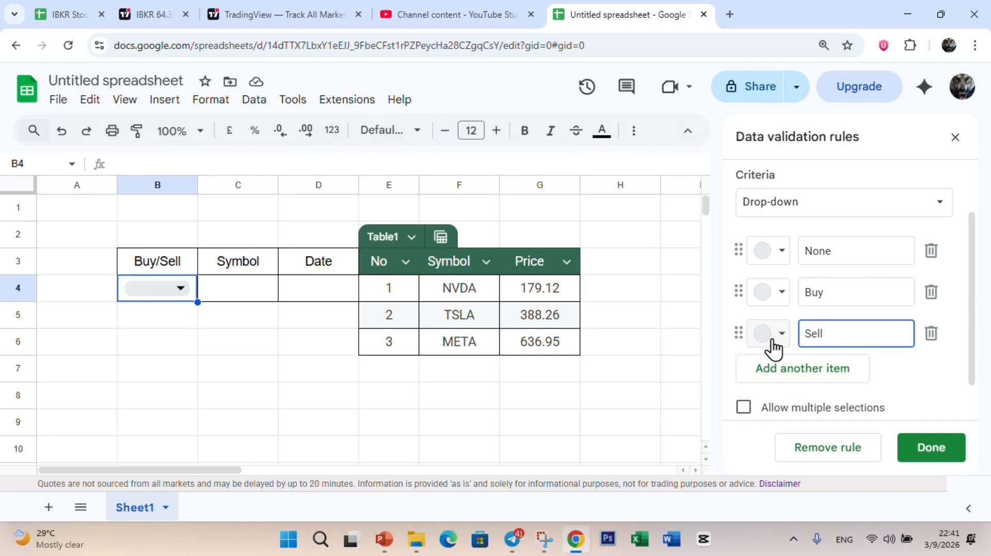
click(779, 292)
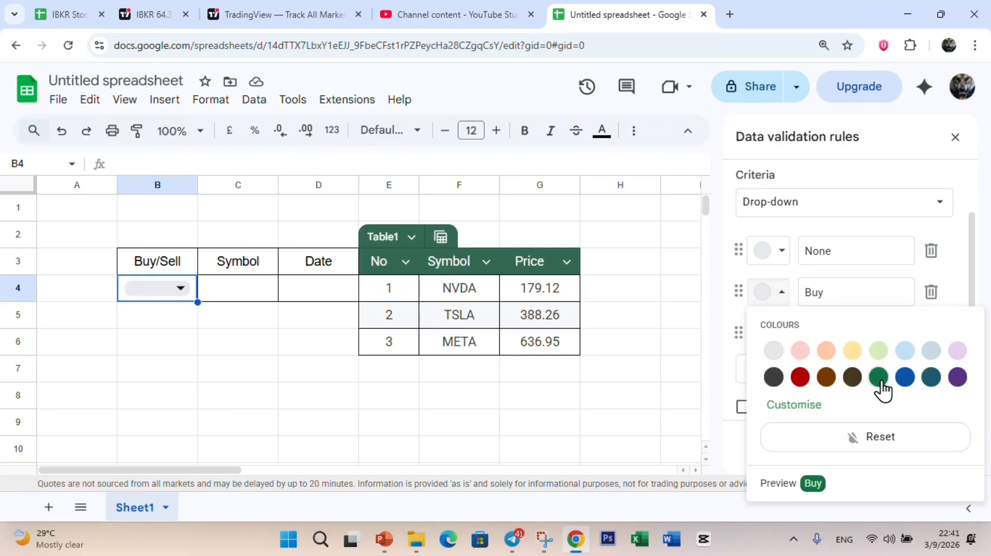
click(881, 384)
click(782, 336)
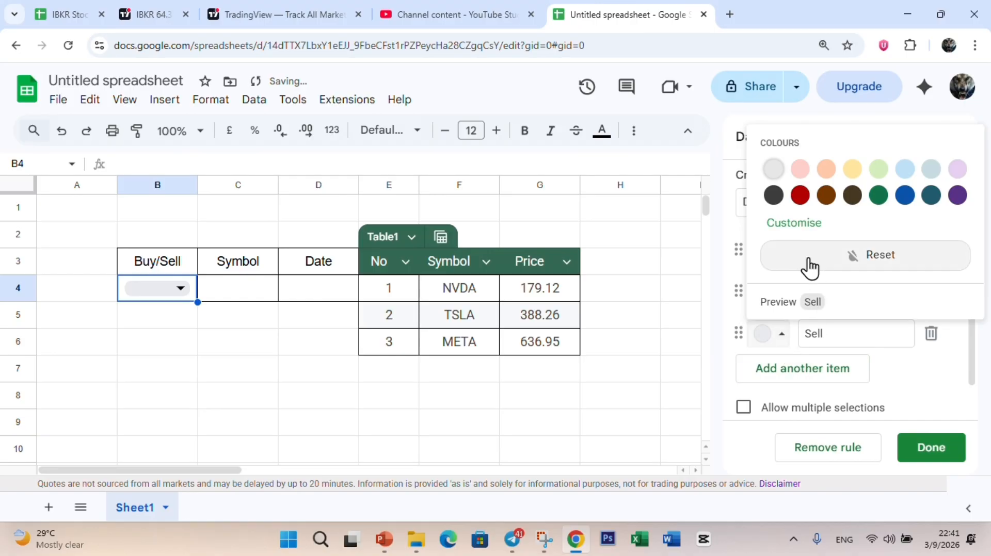
click(800, 197)
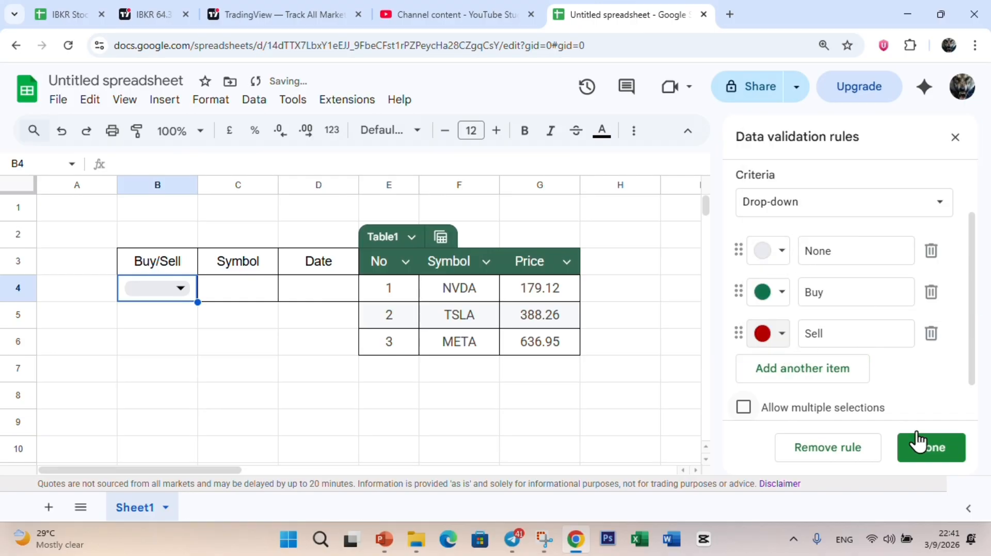
click(928, 457)
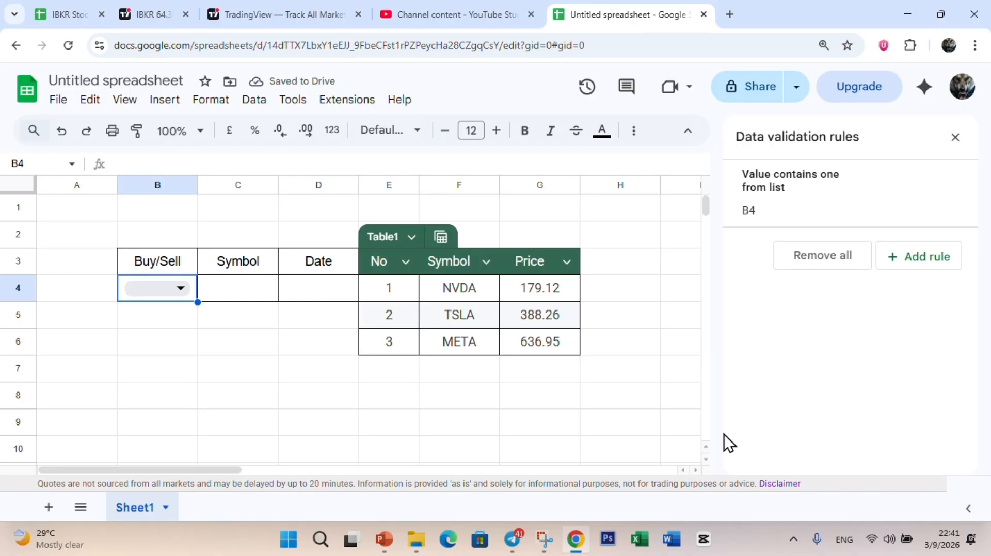
- Try the None, Buy and Sell choices in the B4 drop-down, ending with Sell selected
click(181, 288)
click(141, 318)
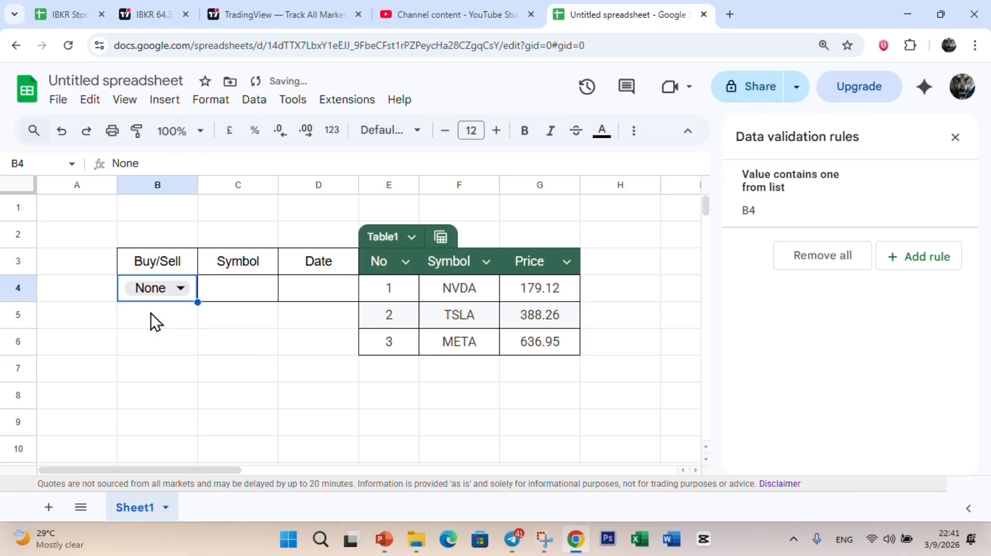
click(165, 289)
click(160, 343)
click(173, 292)
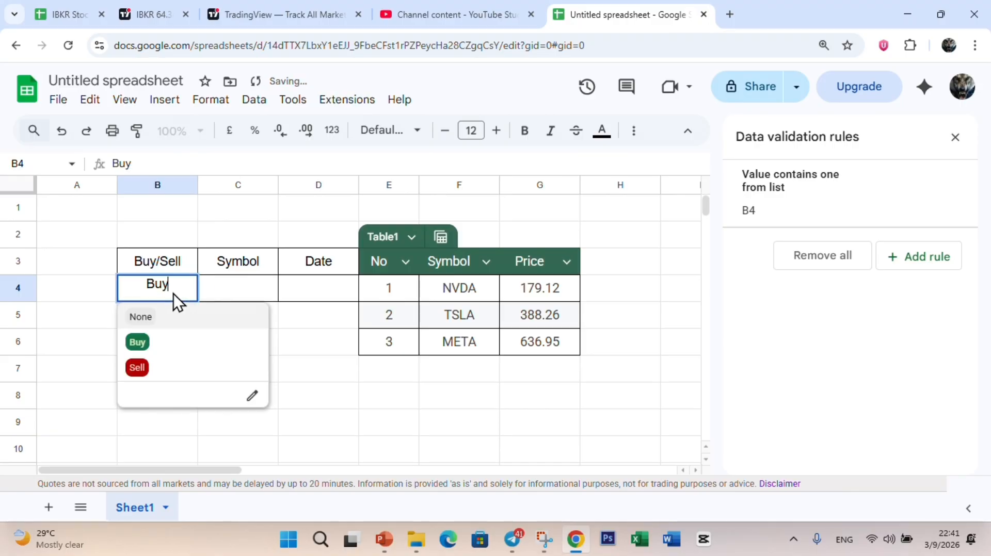
click(162, 370)
click(160, 293)
click(163, 319)
click(165, 290)
click(159, 345)
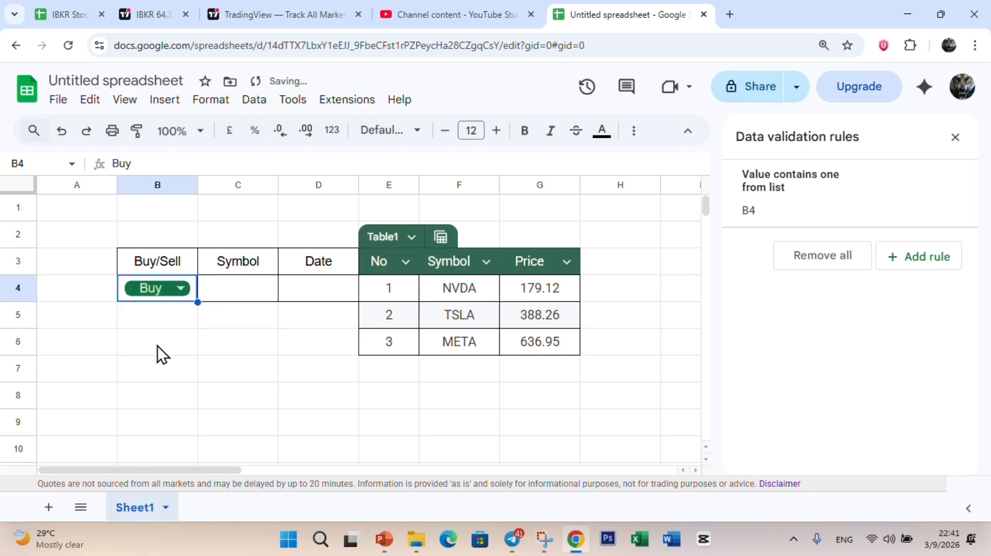
click(168, 292)
click(153, 367)
click(164, 292)
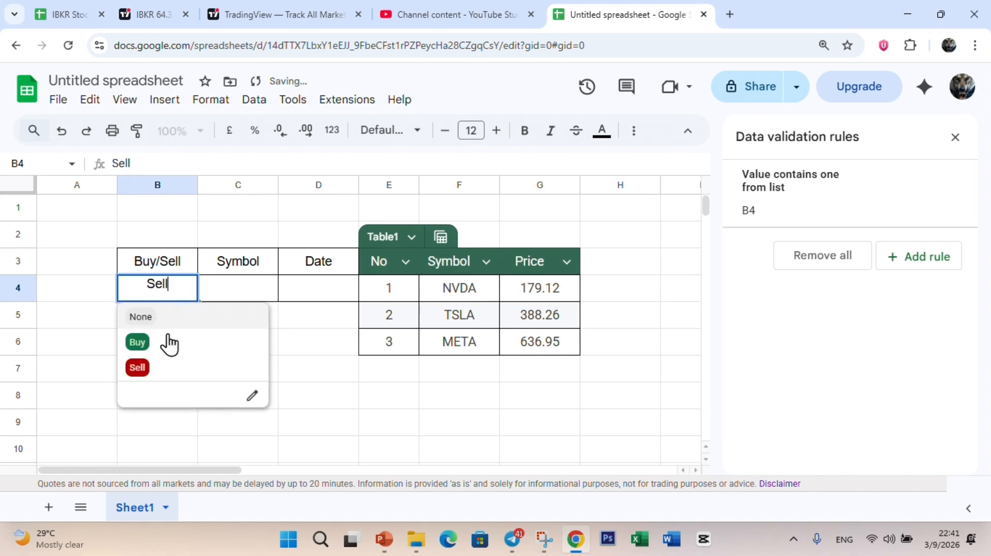
click(153, 363)
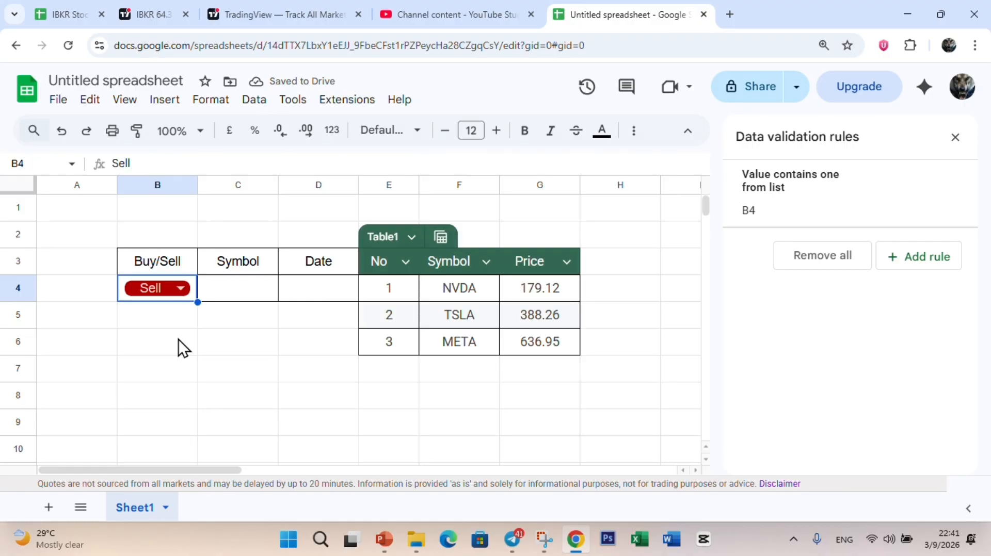
- Examine the empty Symbol cell C4 and the stock symbols in table range F4:F6
click(236, 297)
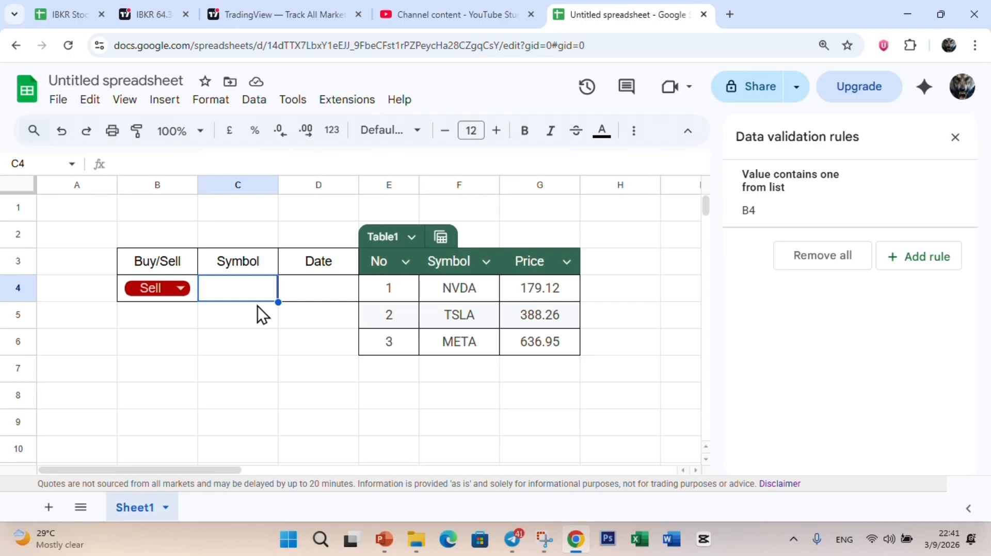
drag(468, 297, 471, 336)
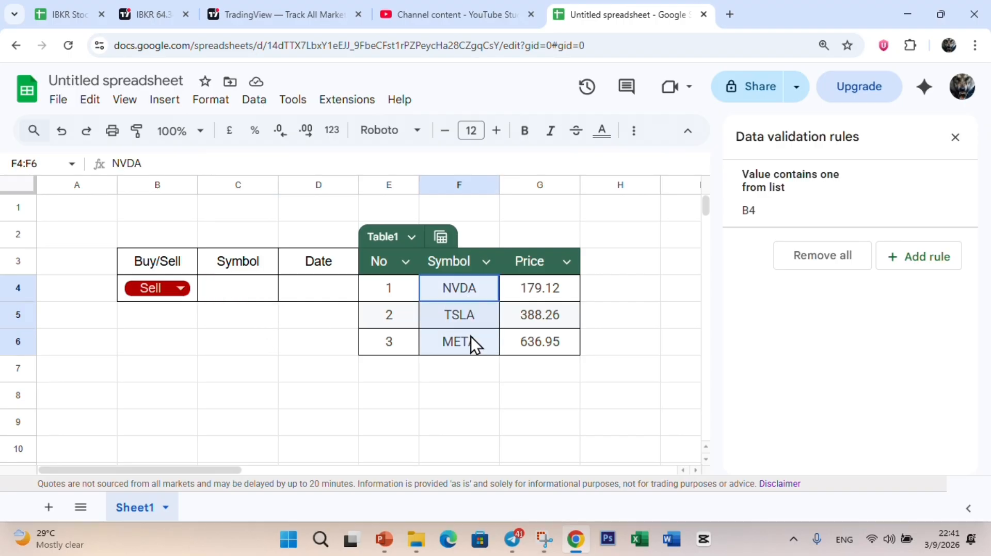
click(320, 342)
drag(447, 297, 454, 344)
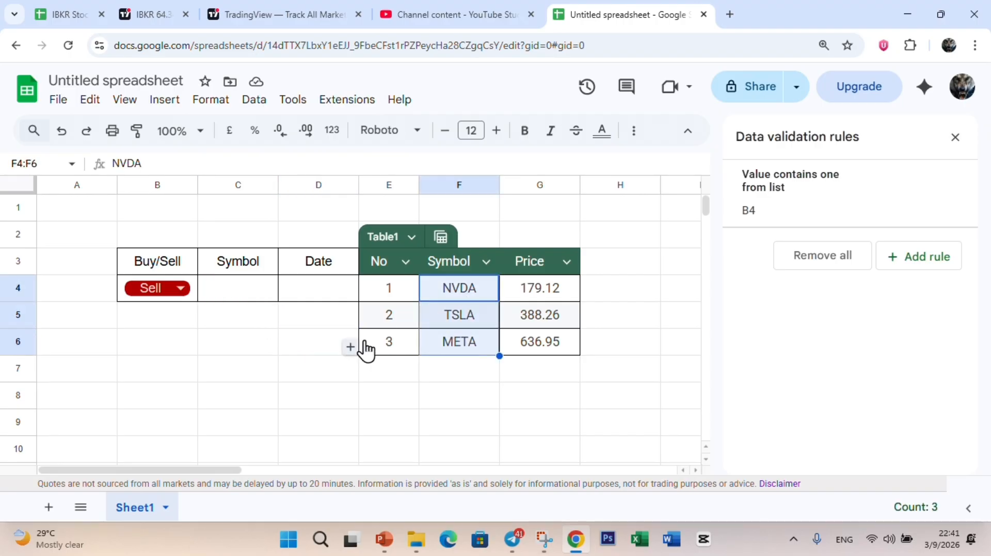
click(444, 297)
drag(442, 308, 455, 344)
click(236, 300)
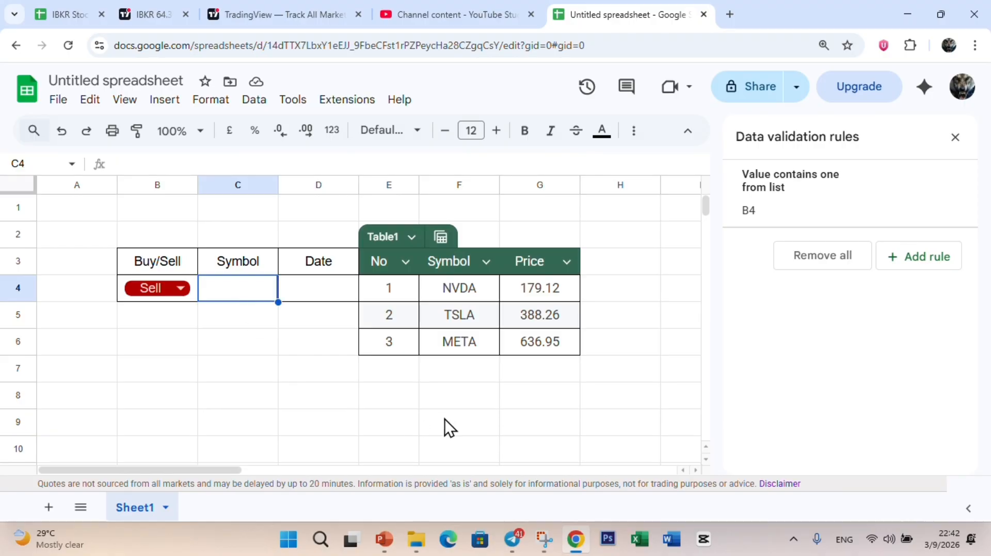
click(229, 377)
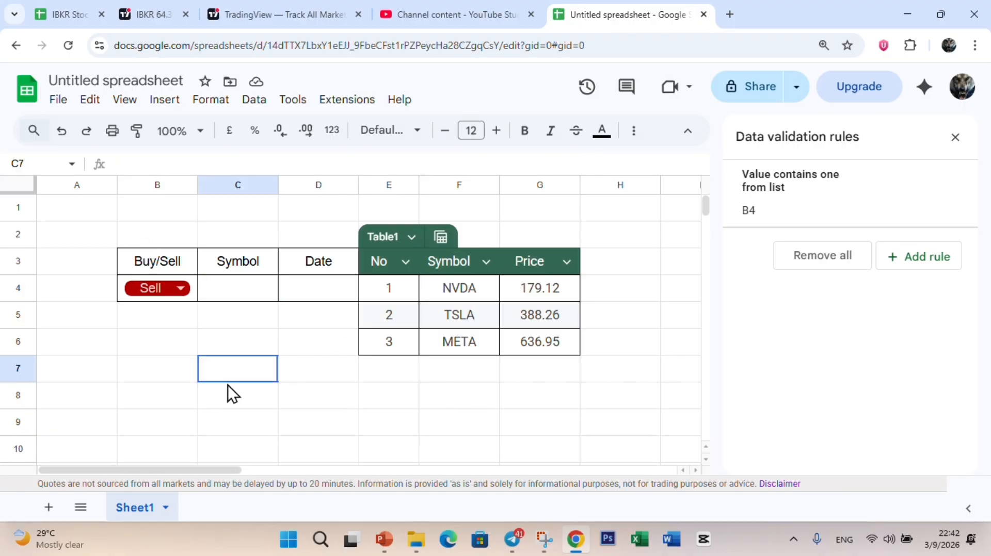
- Add a new data validation rule for the Symbol cell C4
click(252, 293)
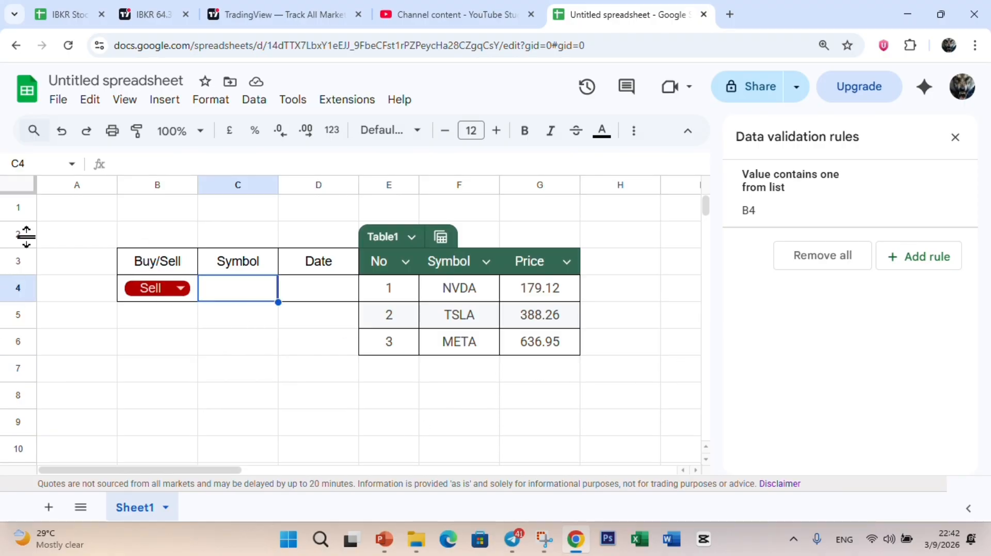
click(253, 101)
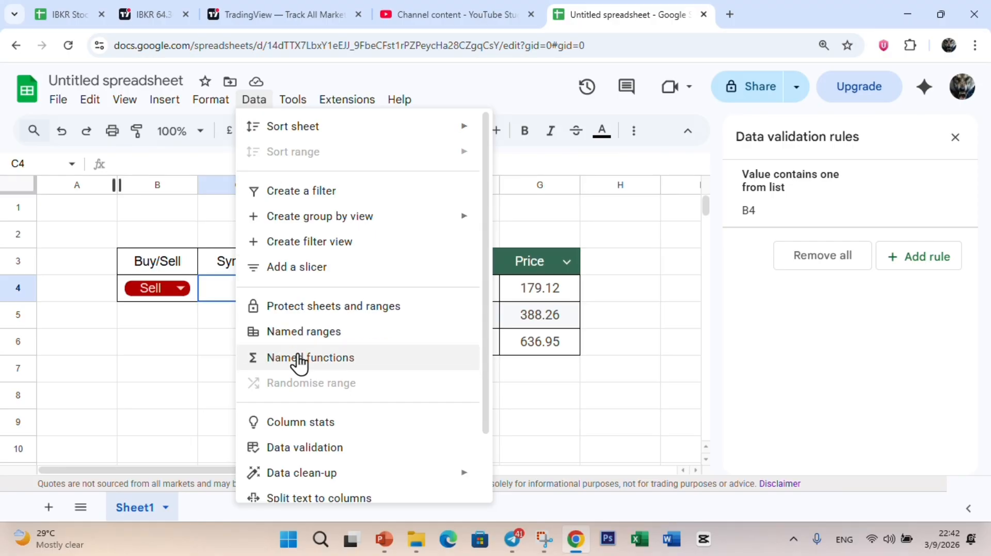
click(296, 449)
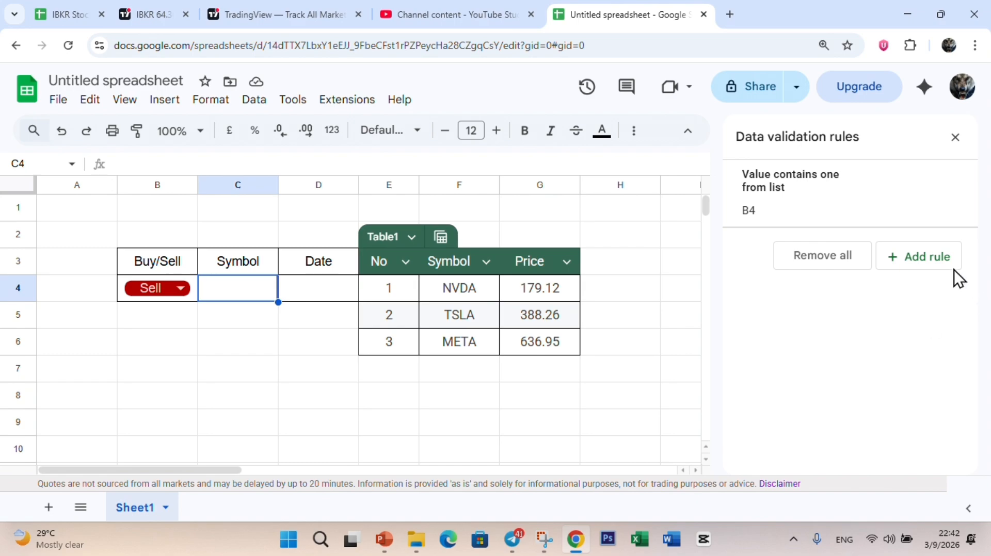
click(913, 274)
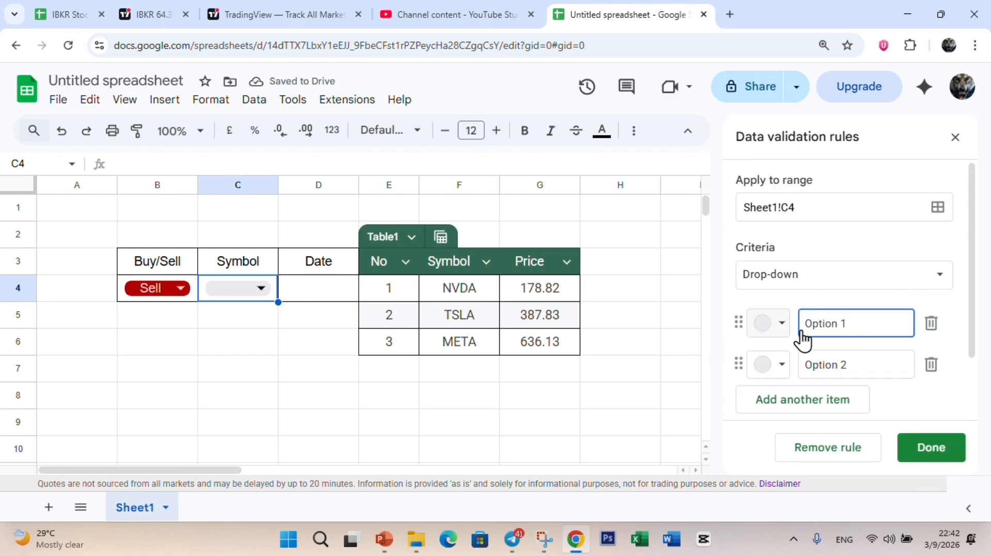
- Set the C4 rule's criteria to Drop-down (from a range) with the table symbols in Sheet1!F4:F6 as the source
scroll(836, 322, down, 2)
click(792, 209)
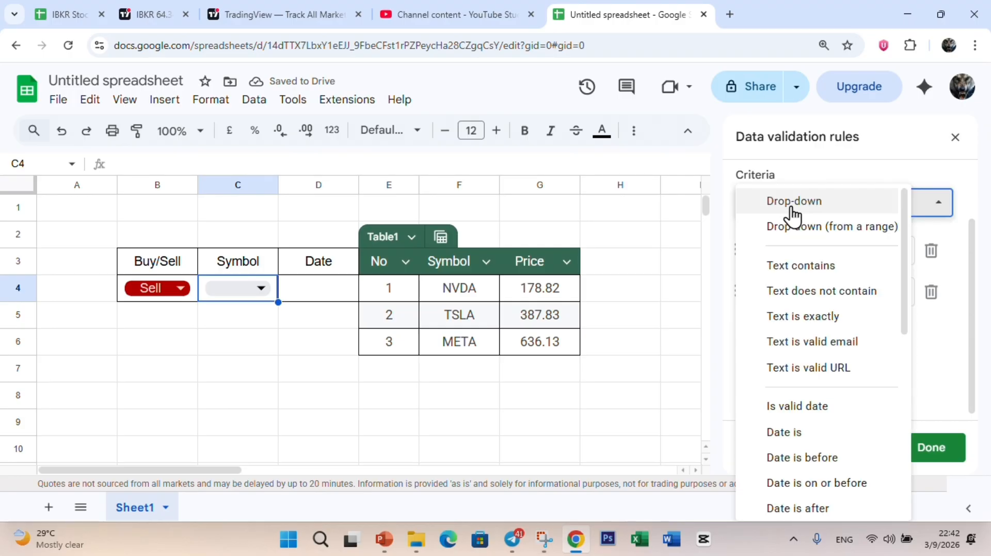
click(813, 230)
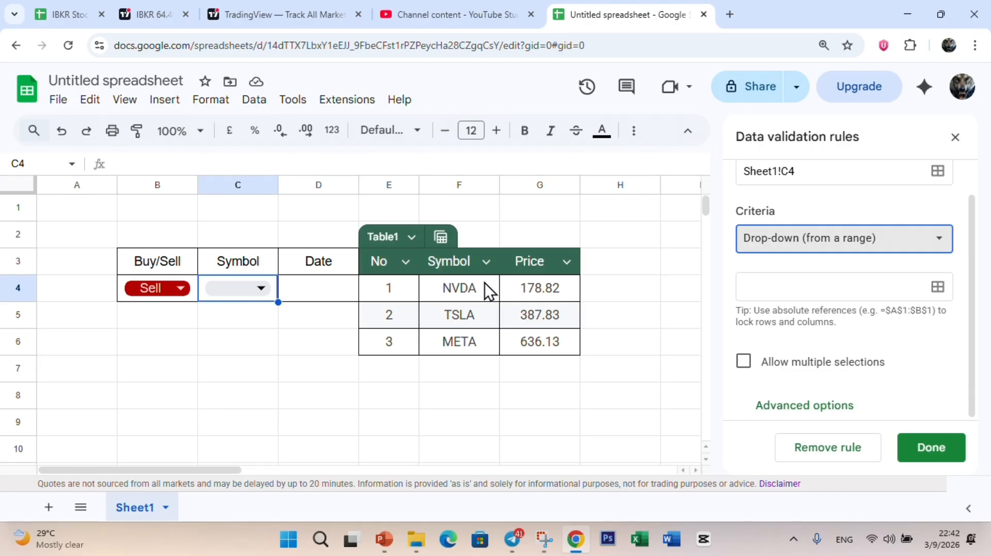
click(938, 289)
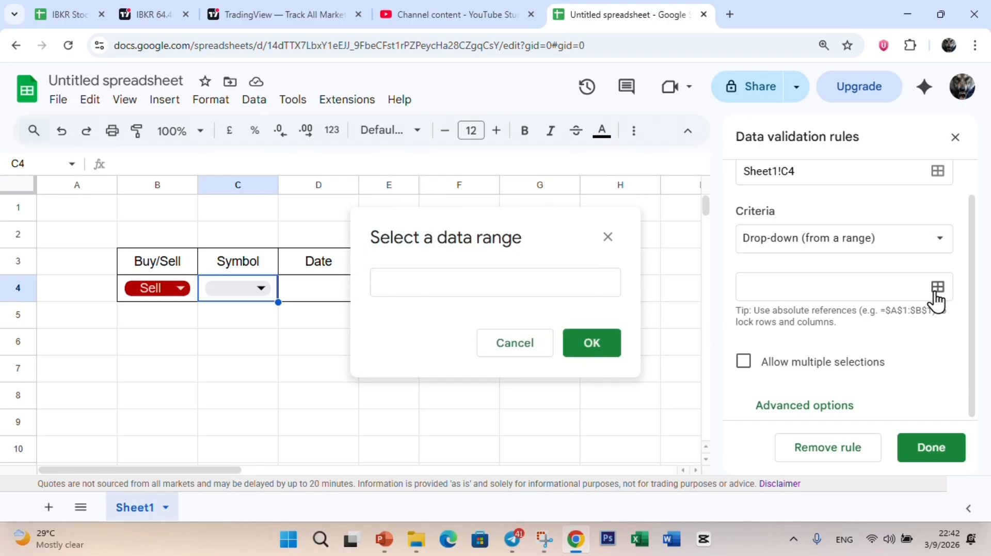
drag(559, 222, 268, 223)
click(248, 282)
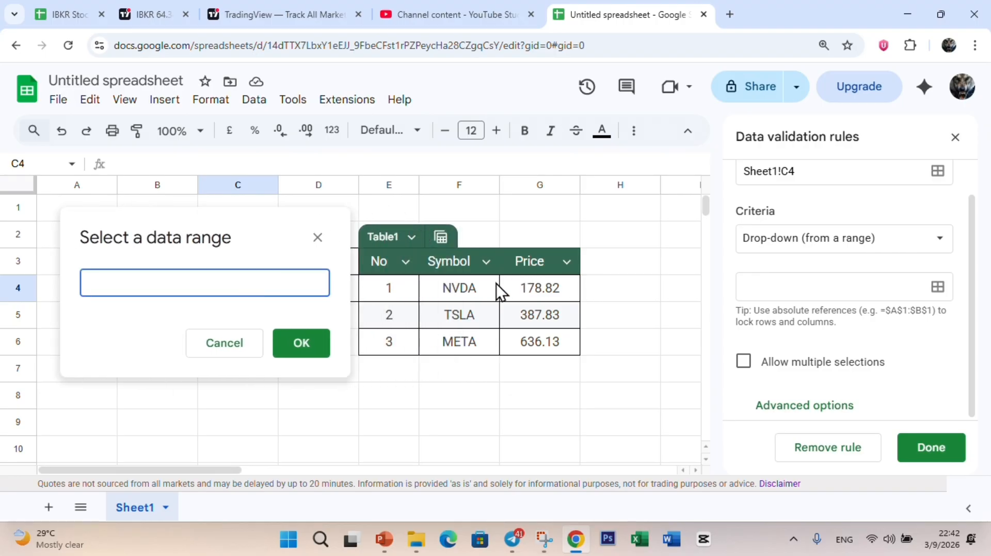
drag(496, 283, 483, 338)
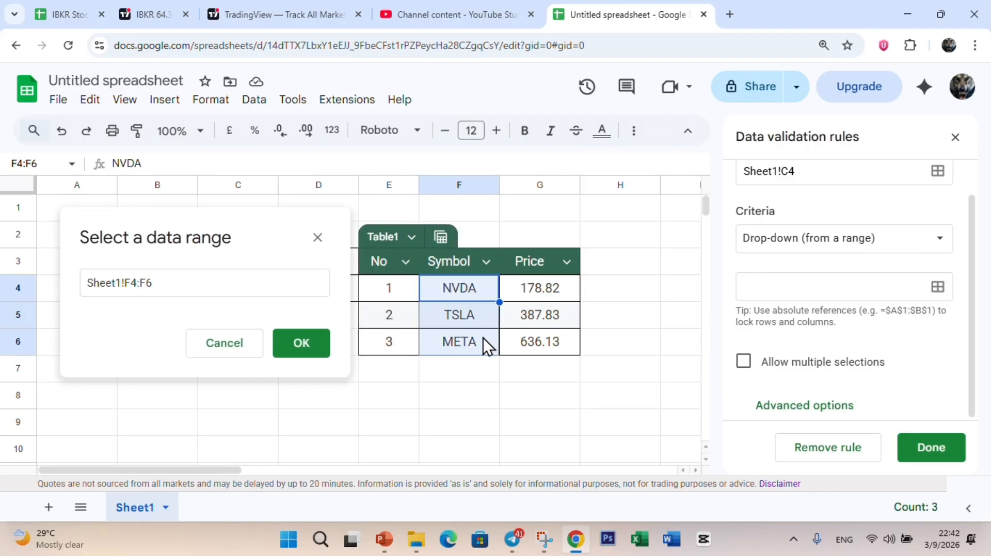
click(300, 343)
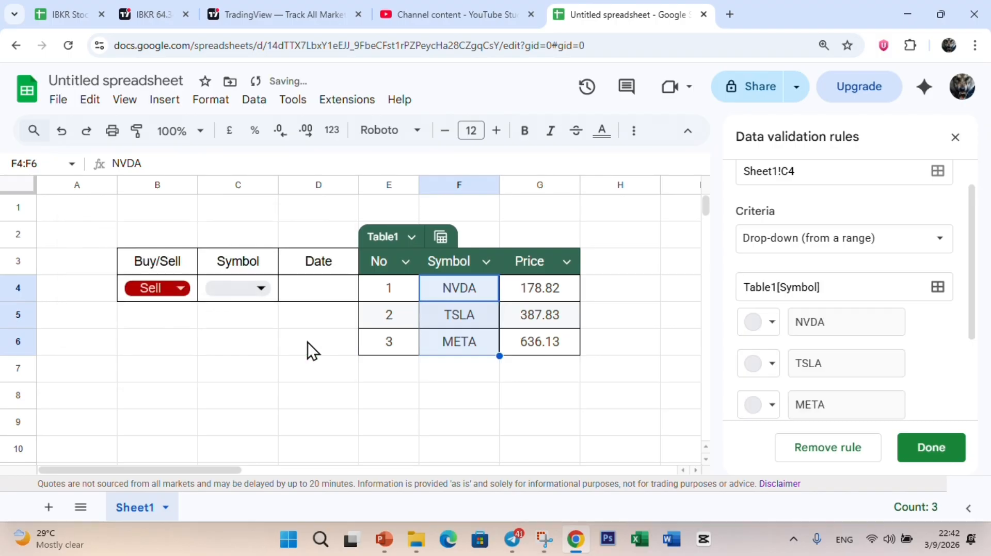
click(262, 288)
click(172, 341)
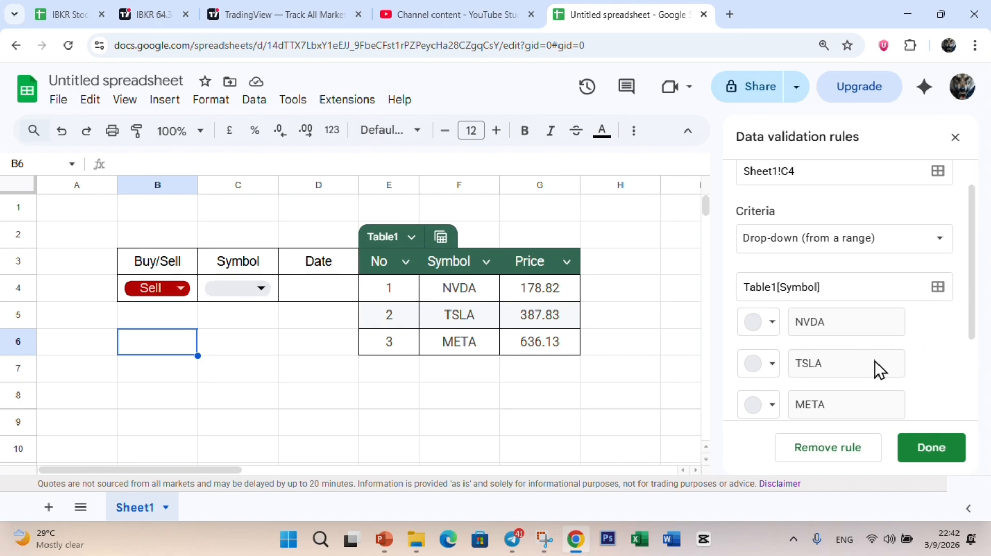
- Expand the C4 rule's advanced options, compare the Chip and Arrow display styles, and set the style to Arrow
scroll(920, 361, down, 3)
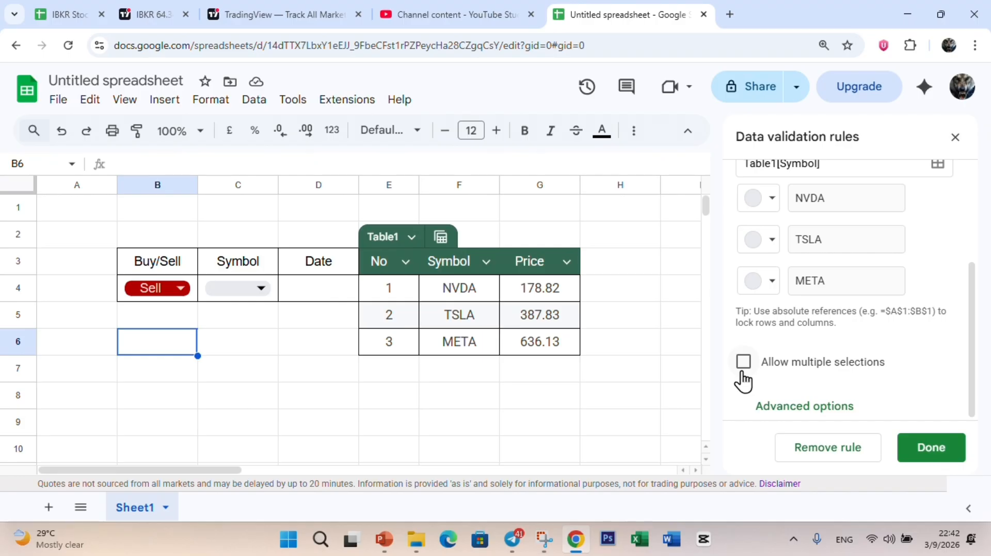
click(803, 413)
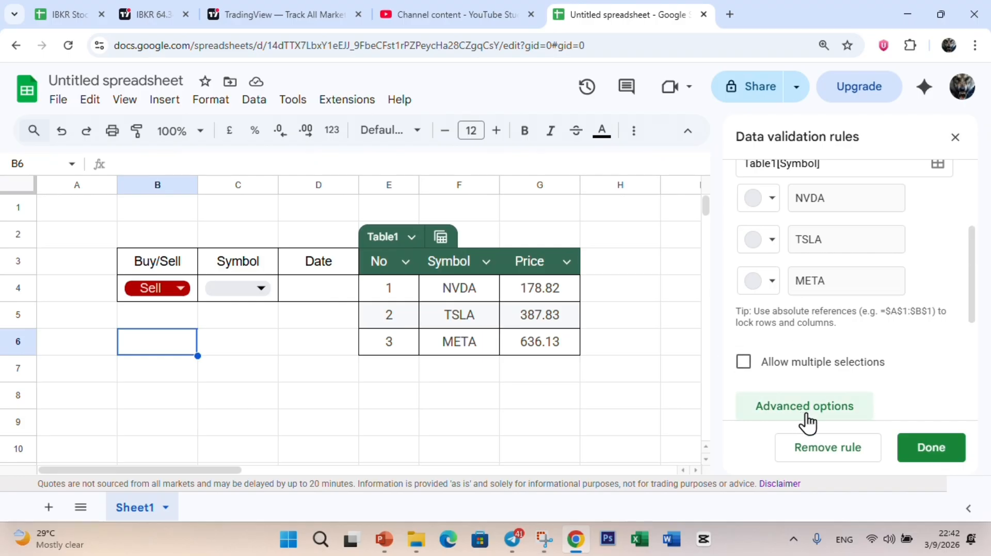
scroll(875, 370, down, 3)
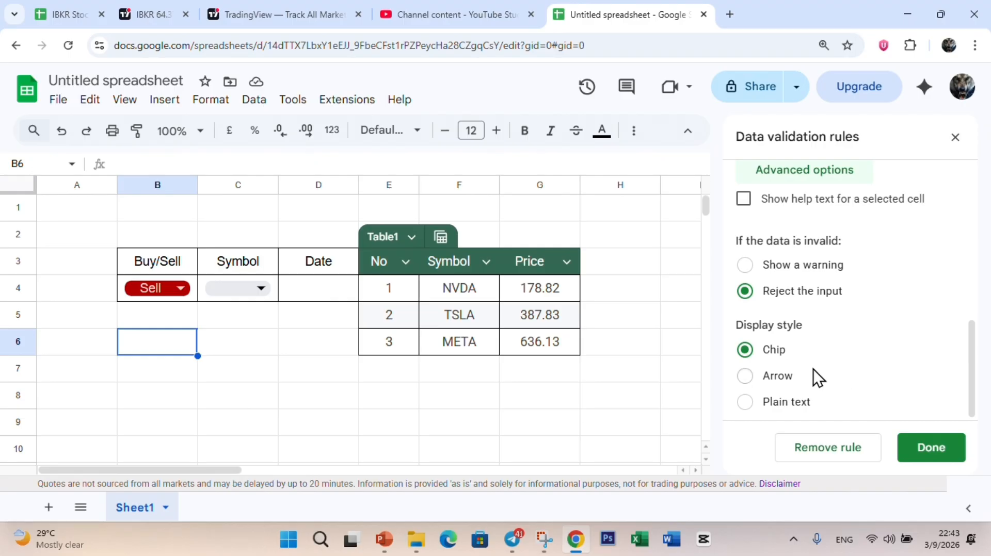
click(757, 405)
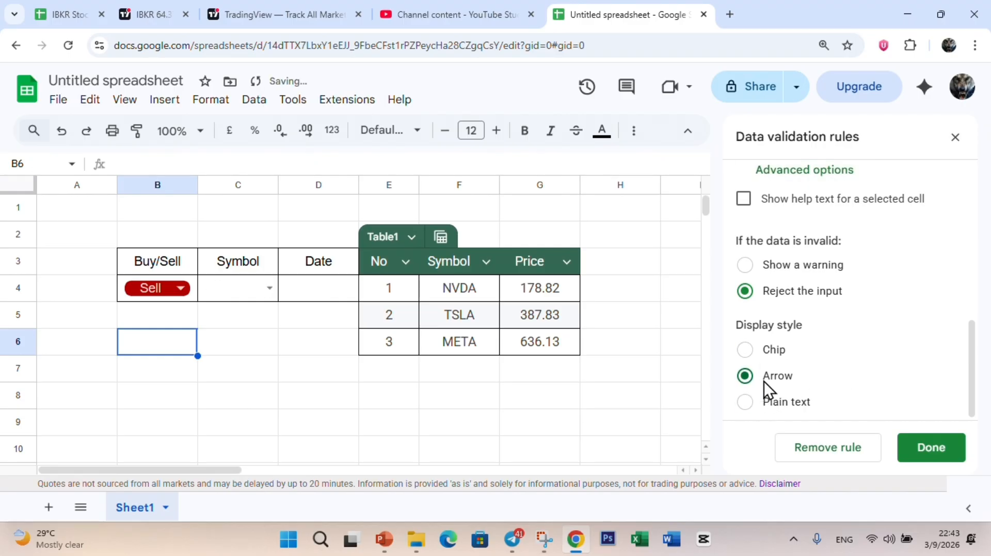
click(781, 354)
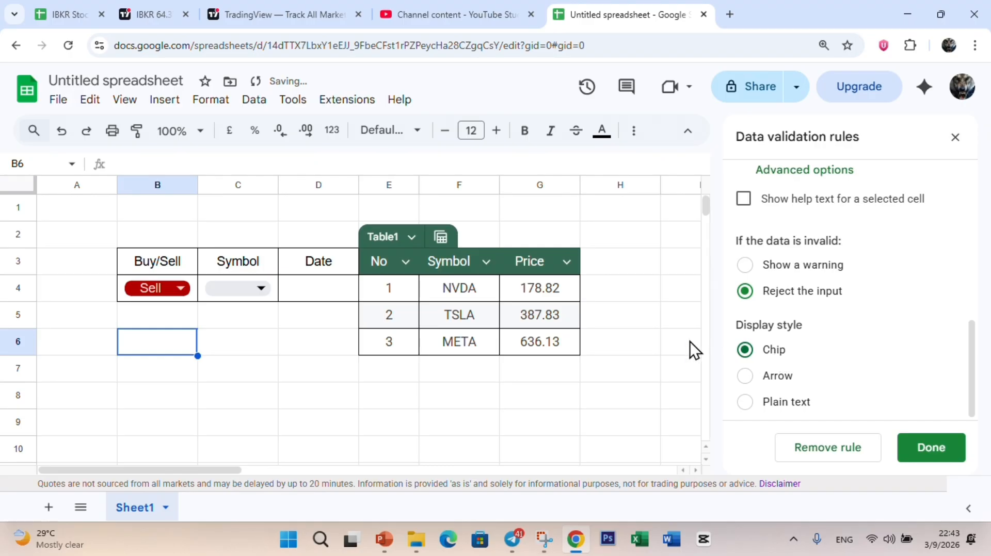
click(769, 378)
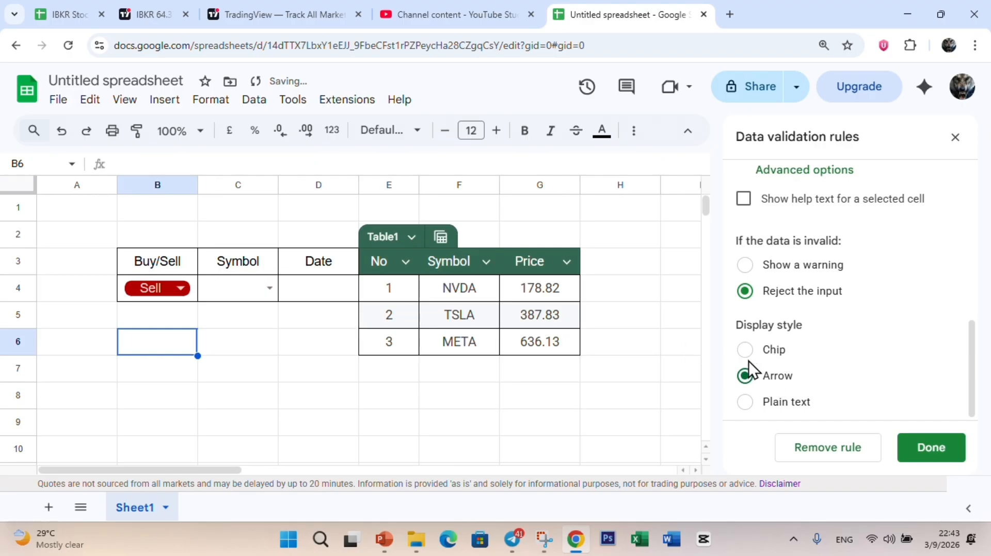
- Check the C4 symbol list, keep the Arrow display style after trying Plain text, and save the rule
click(268, 287)
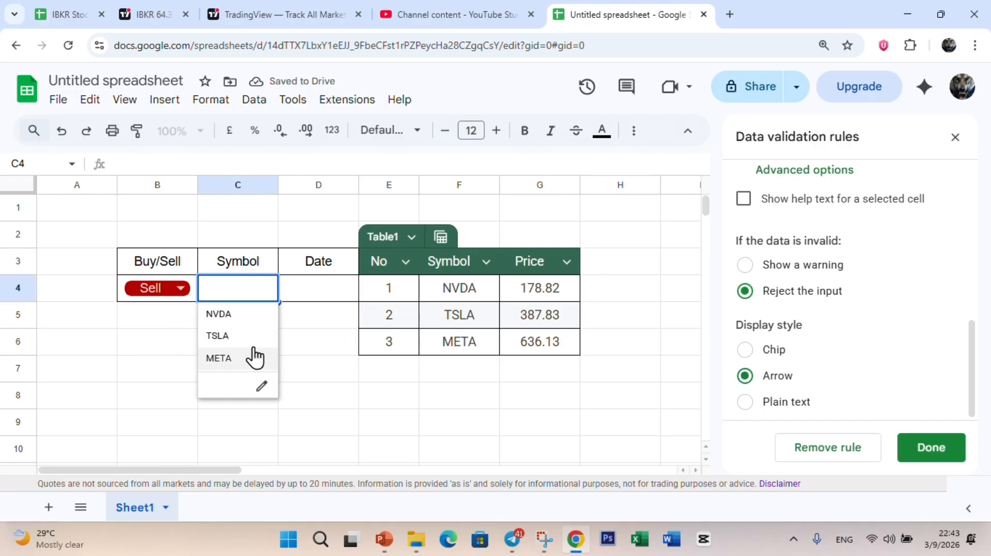
click(853, 350)
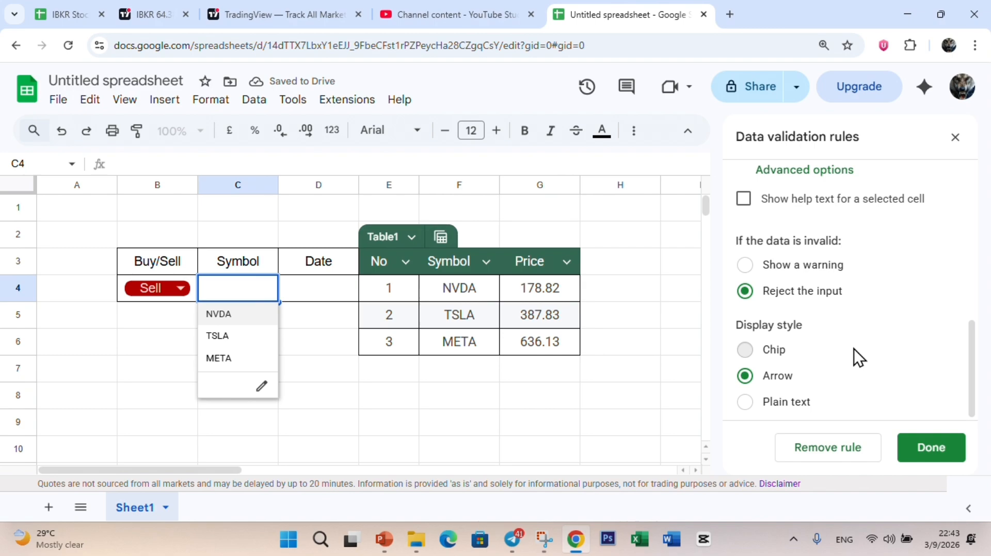
click(793, 402)
click(781, 383)
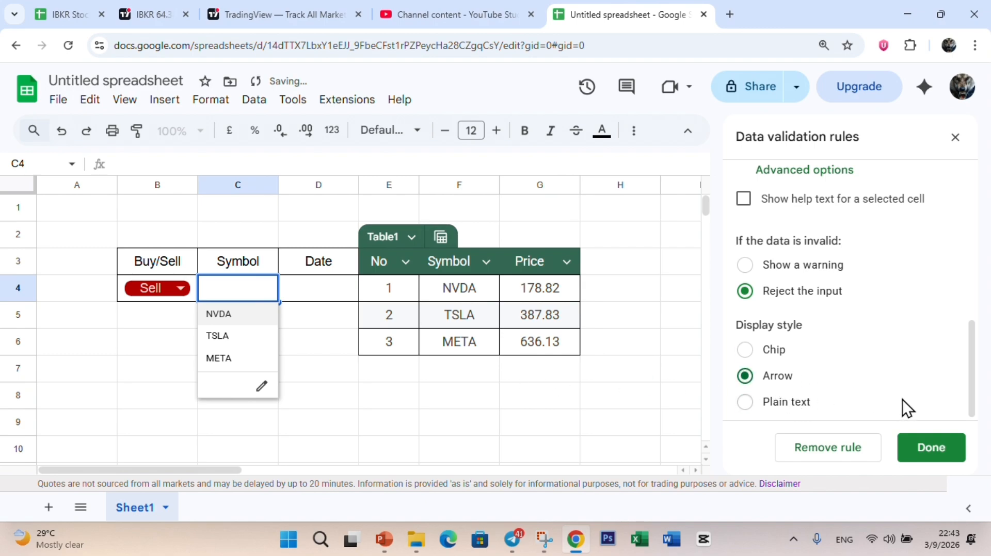
click(930, 448)
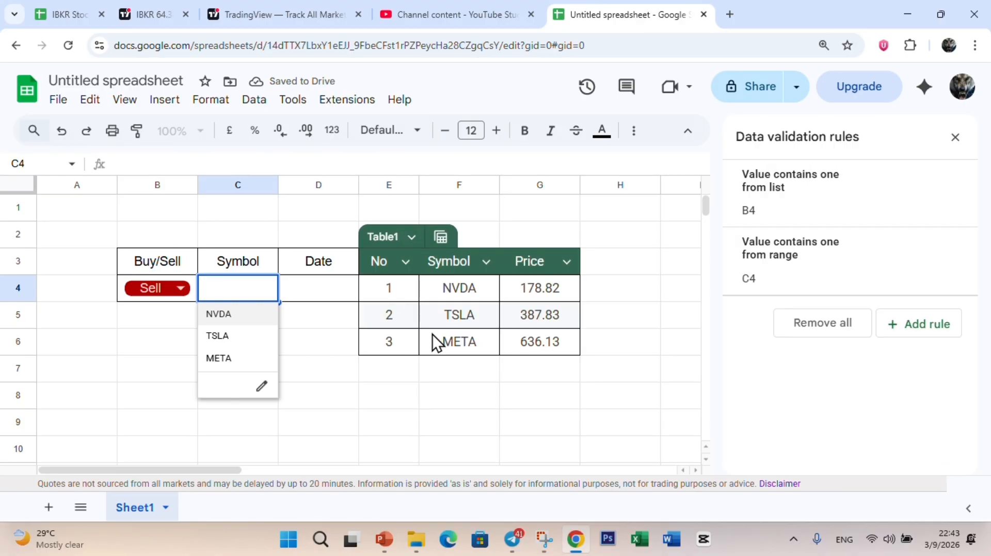
click(400, 374)
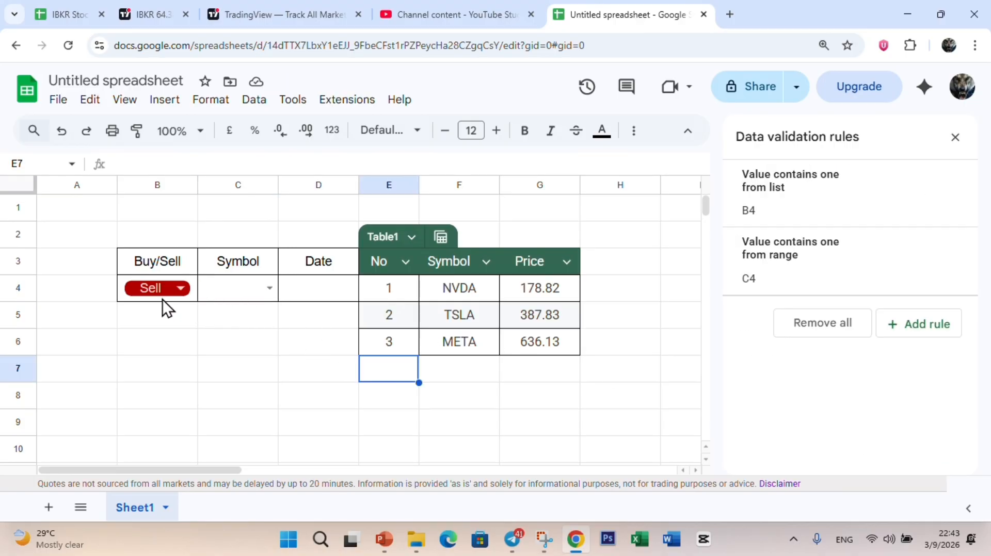
- Try the TSLA, NVDA and META choices in the C4 Symbol drop-down, ending with META selected
click(266, 291)
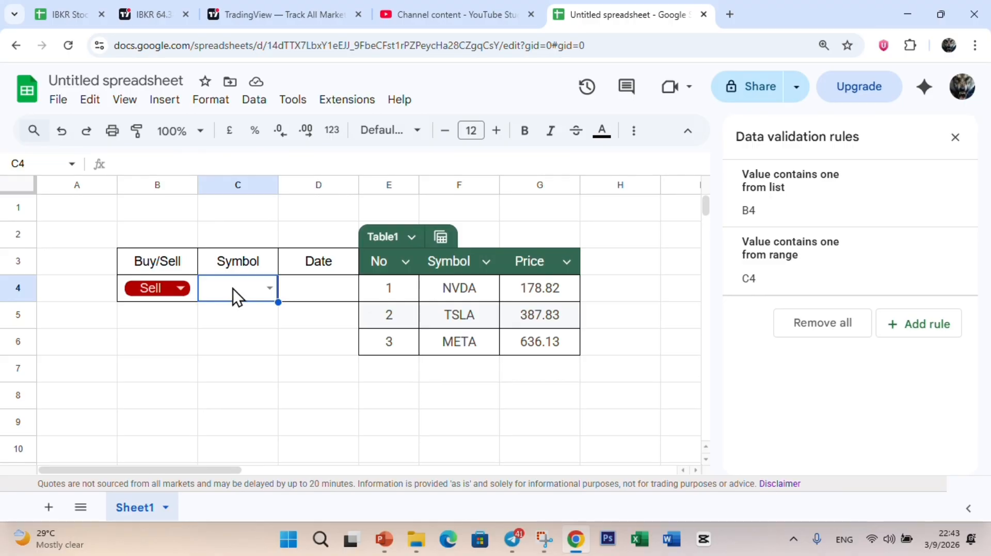
click(233, 289)
click(314, 361)
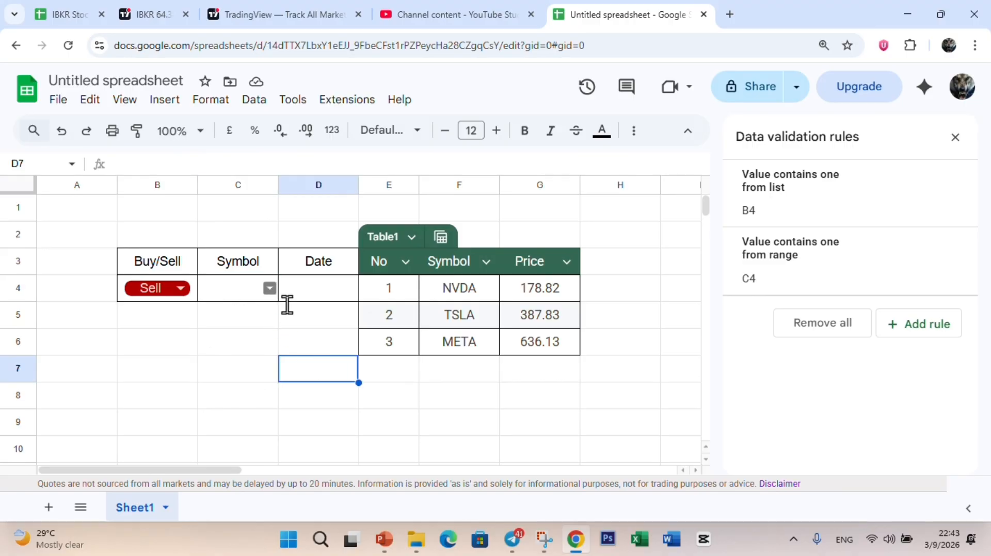
click(266, 288)
click(208, 337)
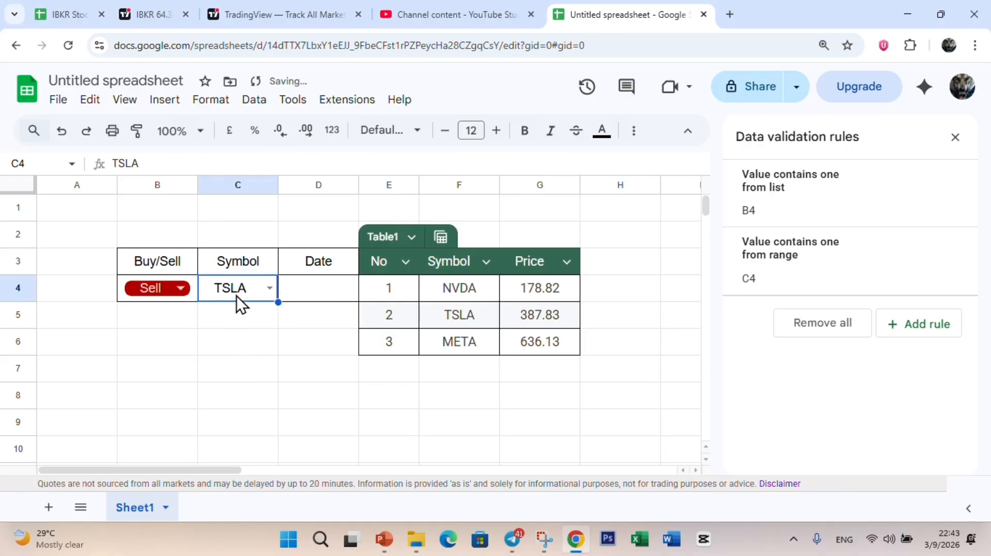
click(270, 288)
click(253, 316)
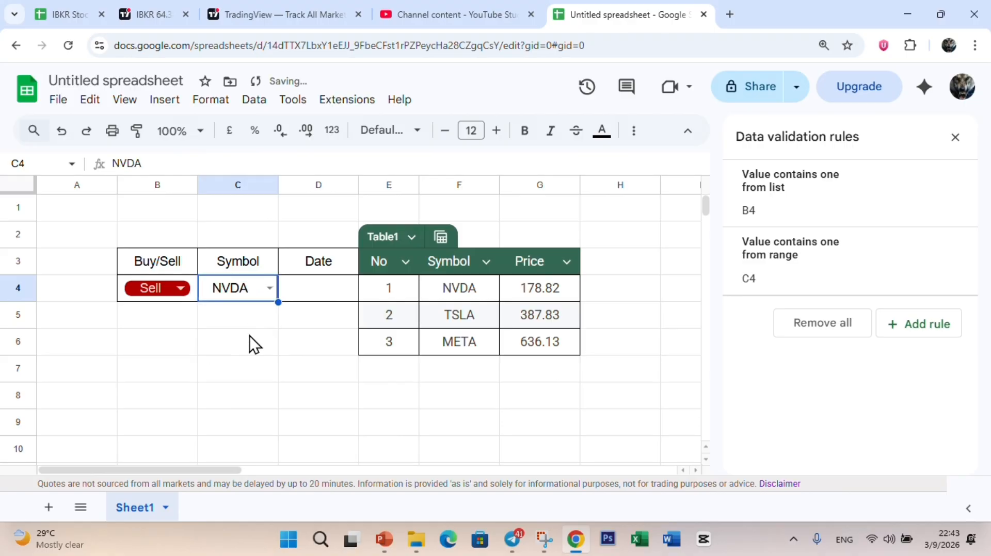
click(269, 288)
click(233, 359)
- Replace the first symbol in the table, cell F4, with MARA
click(477, 294)
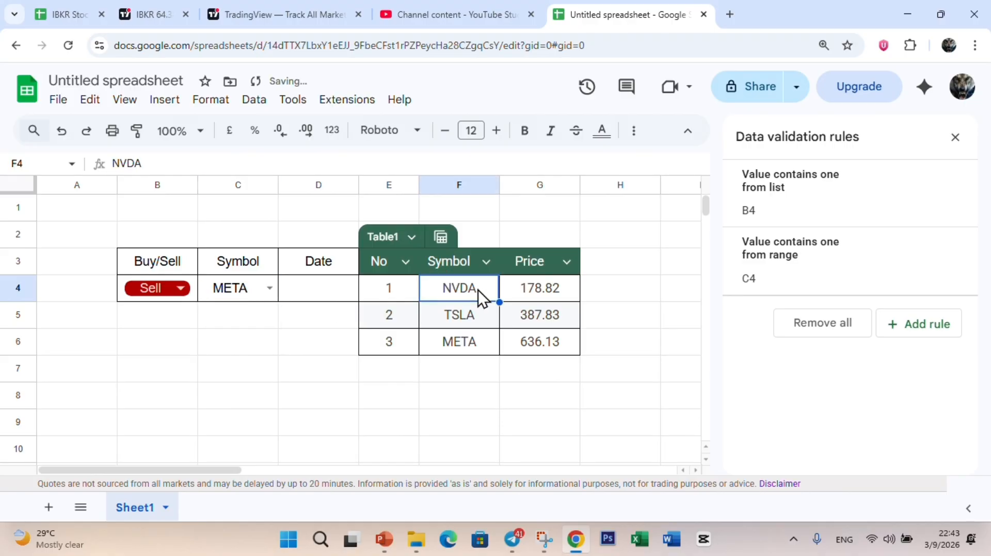
text(ma)
key(BackSpace)
key(BackSpace)
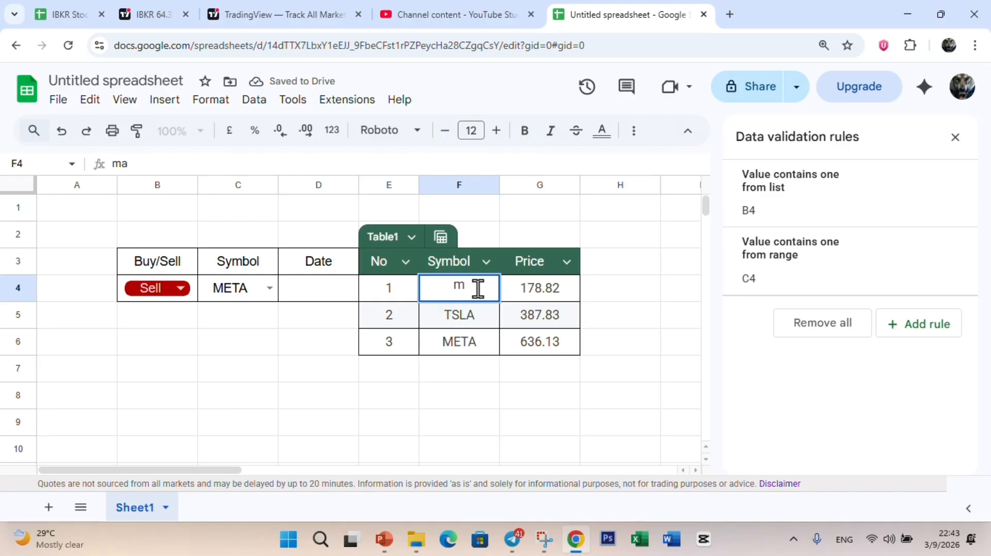
text(MARA)
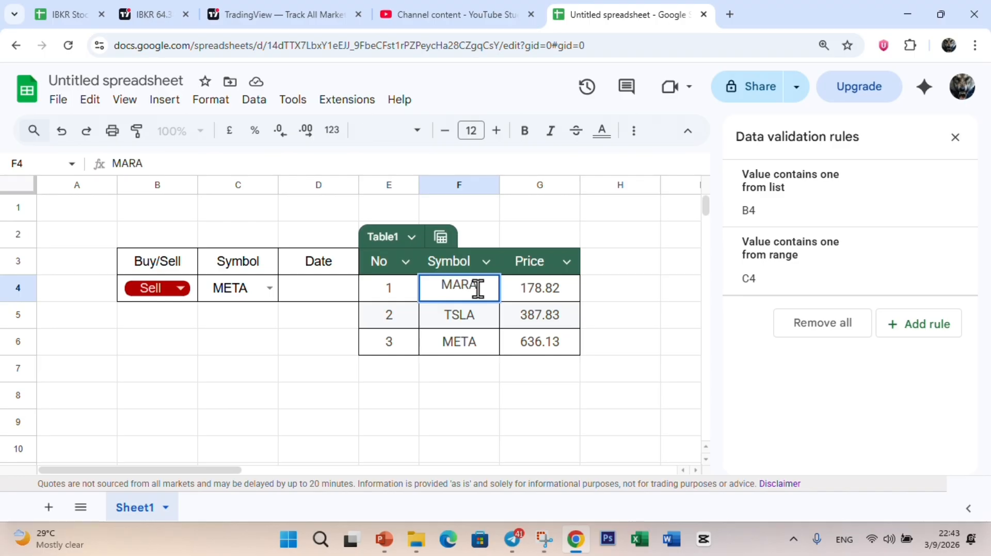
key(Return)
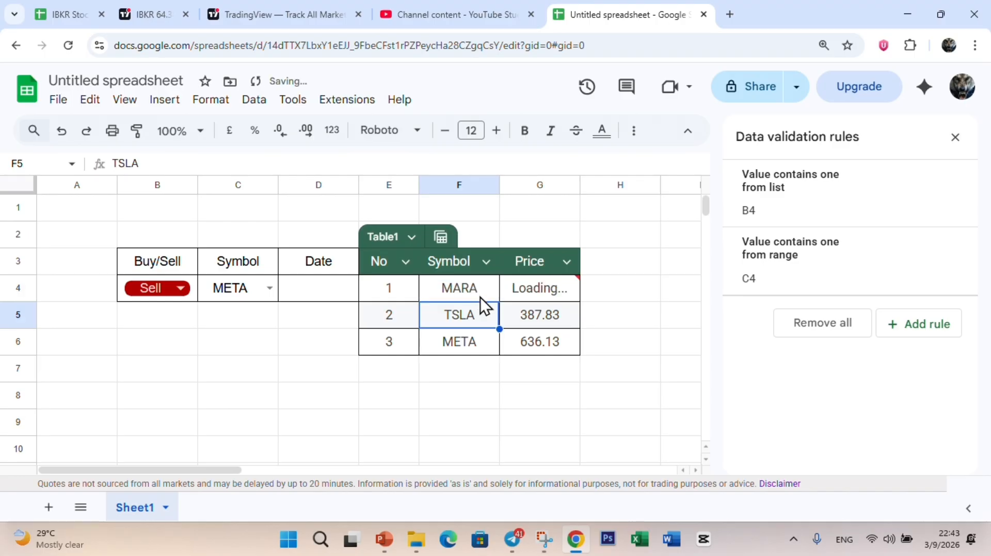
- Try to enter the unlisted symbol NVO in cell C4 in place of META
click(247, 294)
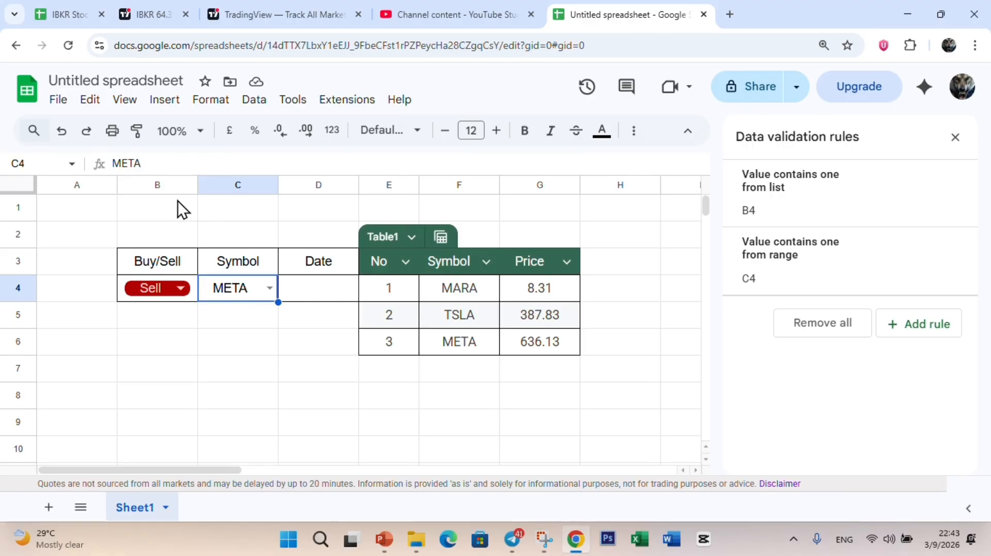
click(182, 165)
key(BackSpace)
key(BackSpace)
key(BackSpace)
key(BackSpace)
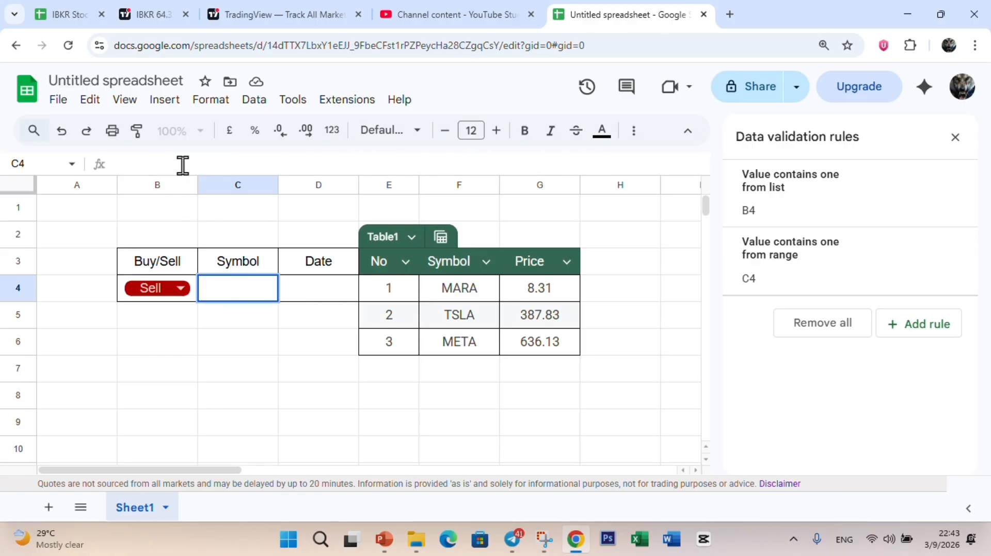
text(NVO)
key(Return)
click(653, 336)
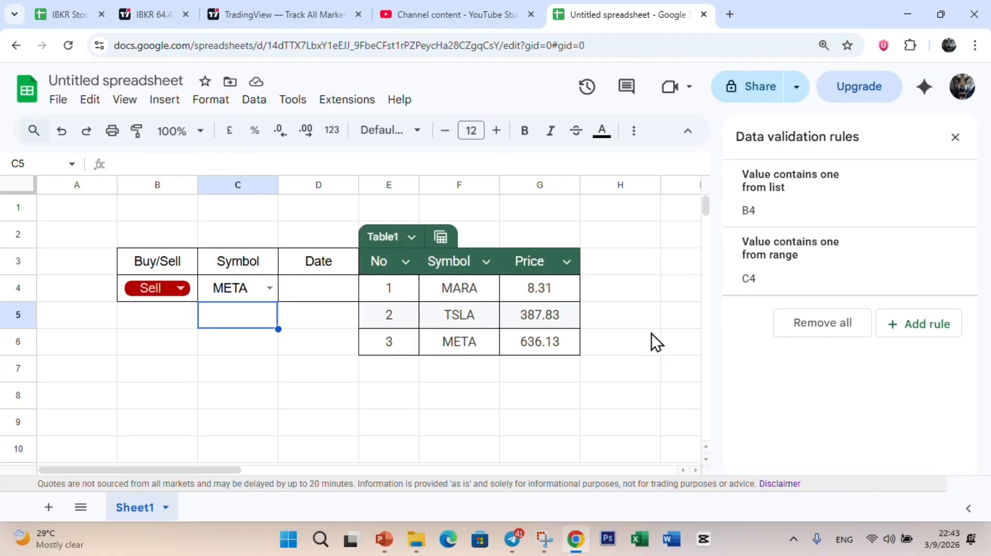
- Review the allowed symbols in F4:F6 and enter TSLA in the Symbol cell C4
click(217, 292)
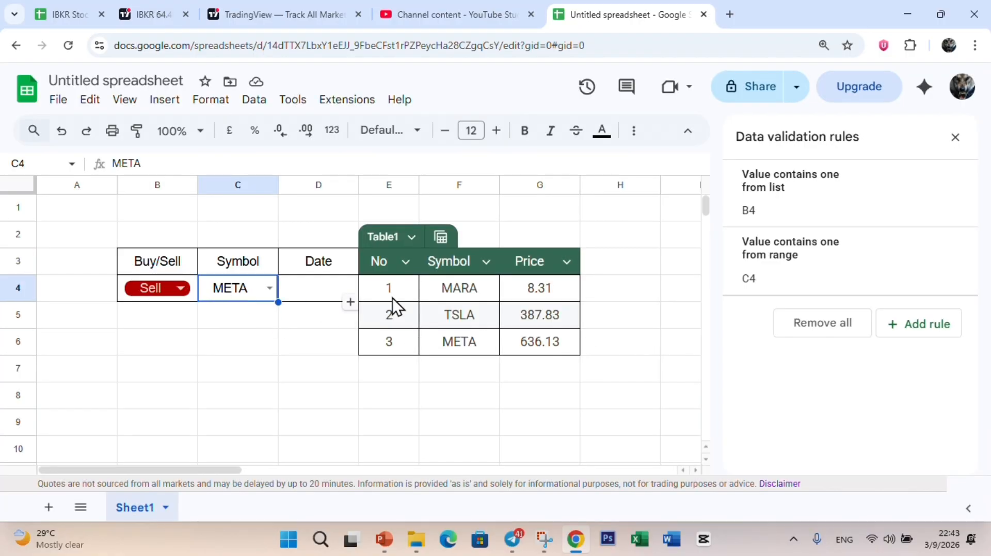
drag(472, 293, 470, 342)
click(264, 336)
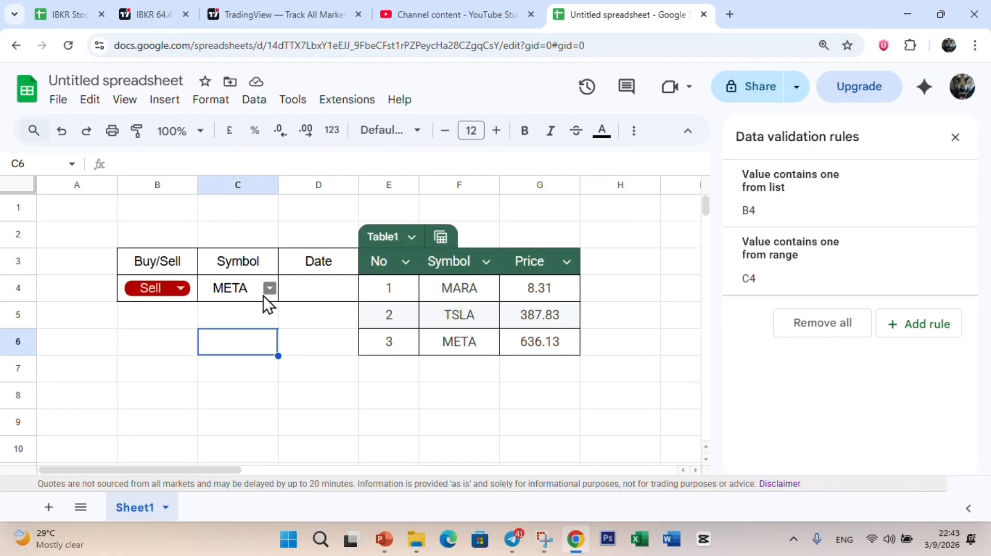
click(250, 293)
text(T)
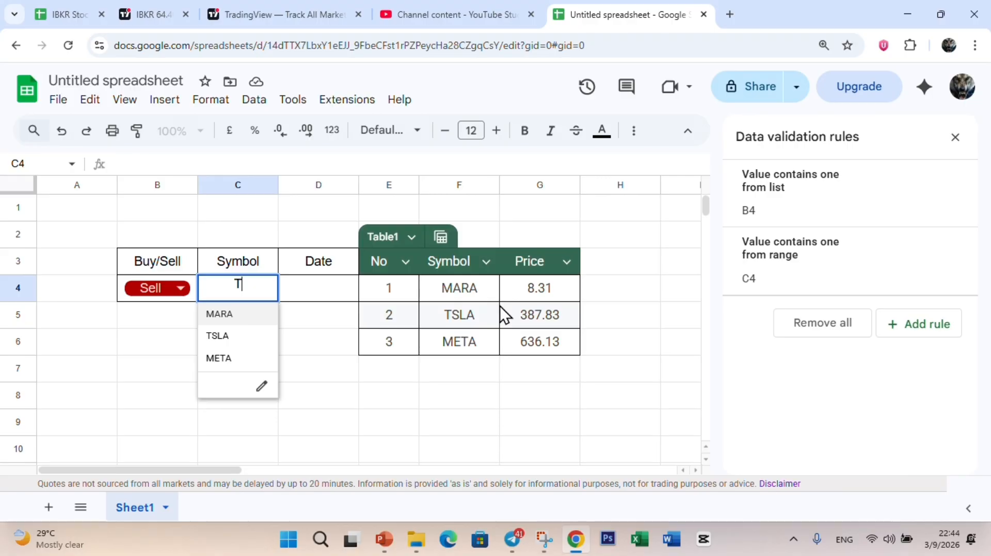
text(SLA)
key(Return)
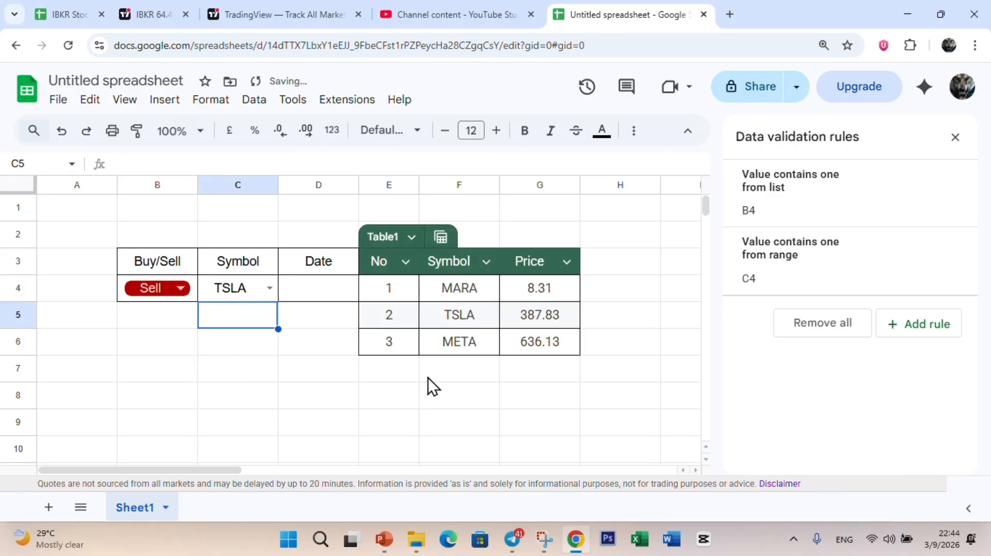
- Add a data validation rule to the Date cell D4 with the criterion "Is valid date" and a warning for invalid data
click(953, 139)
click(310, 287)
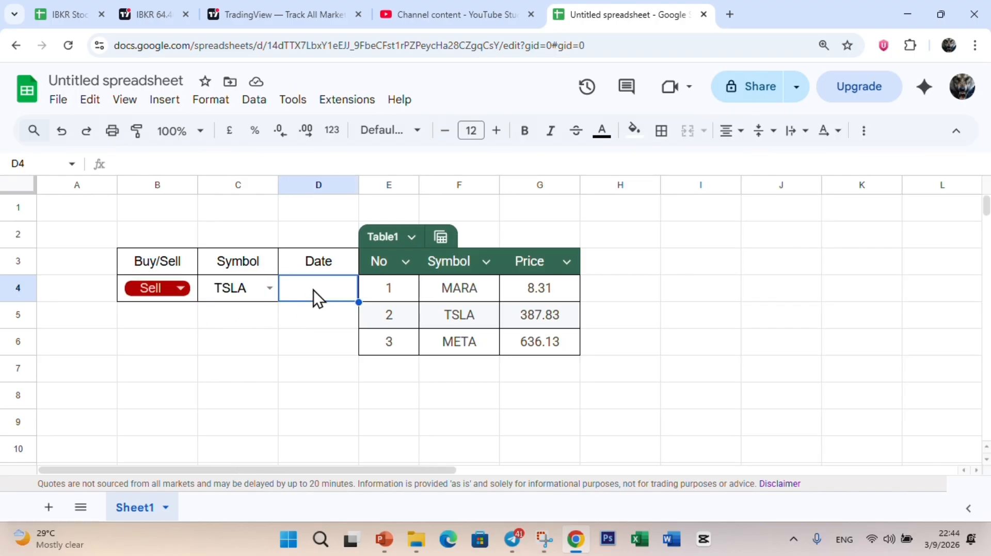
click(255, 101)
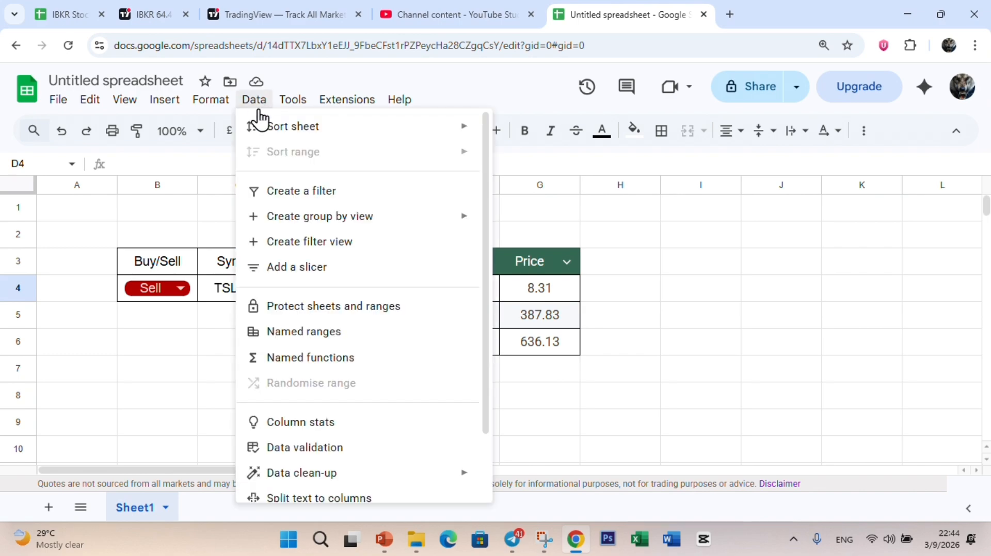
click(325, 449)
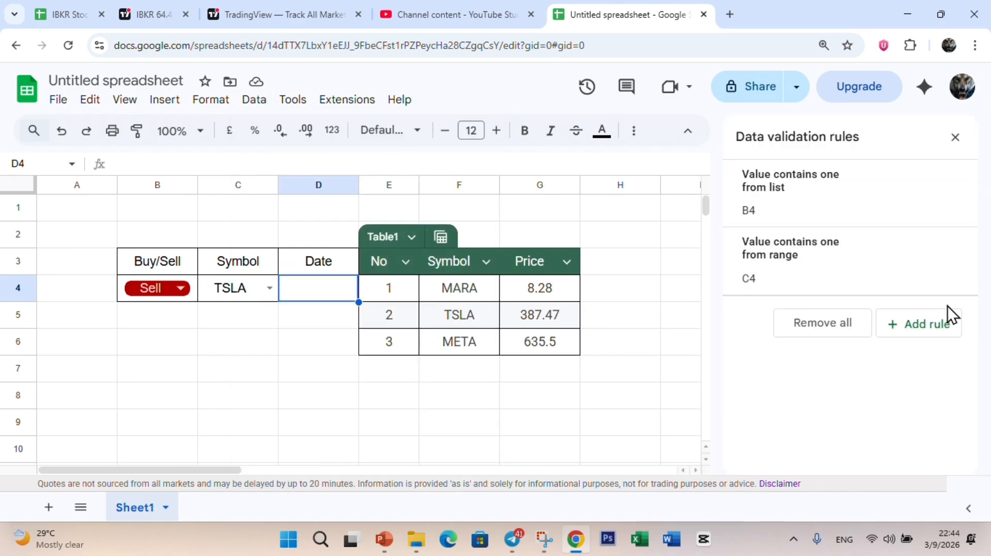
click(938, 331)
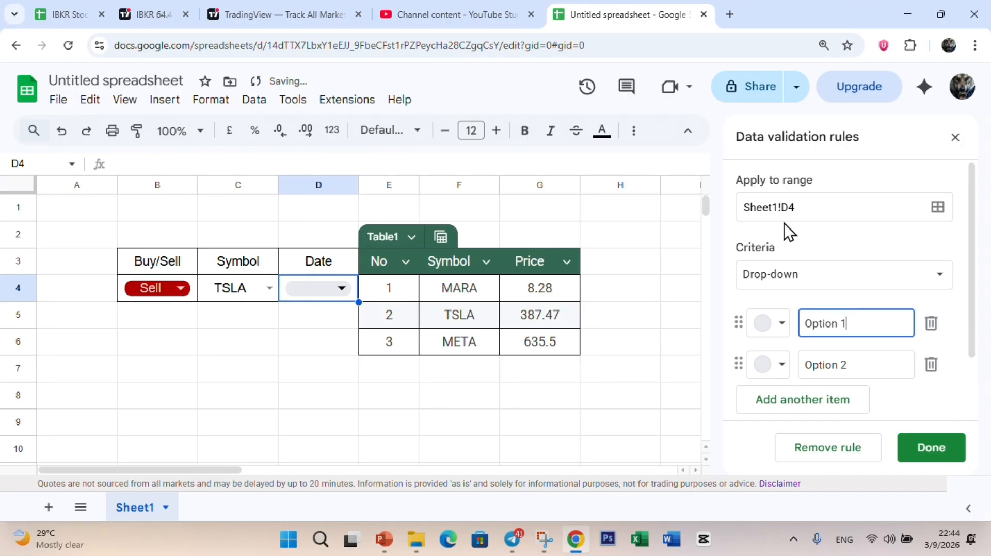
click(793, 284)
click(793, 276)
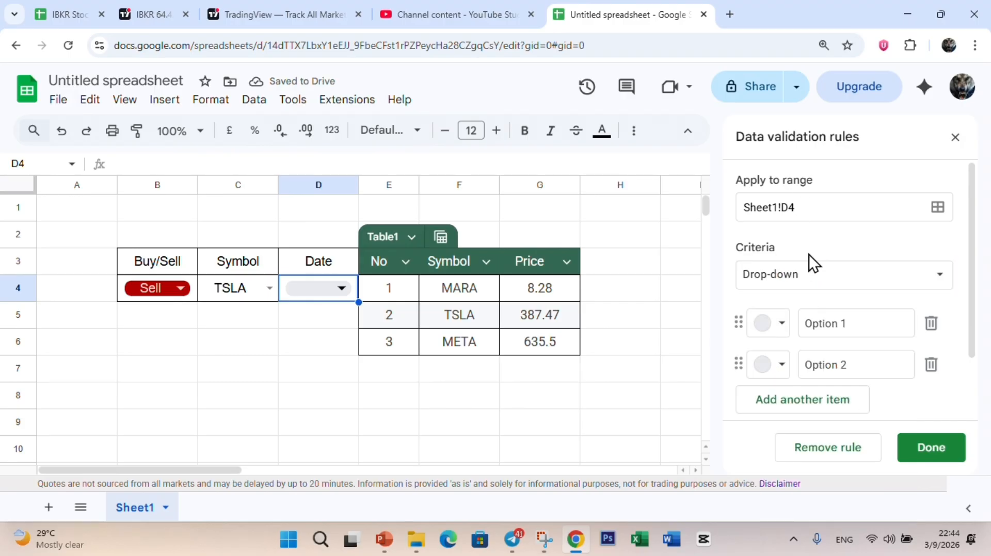
click(806, 274)
scroll(809, 383, down, 1)
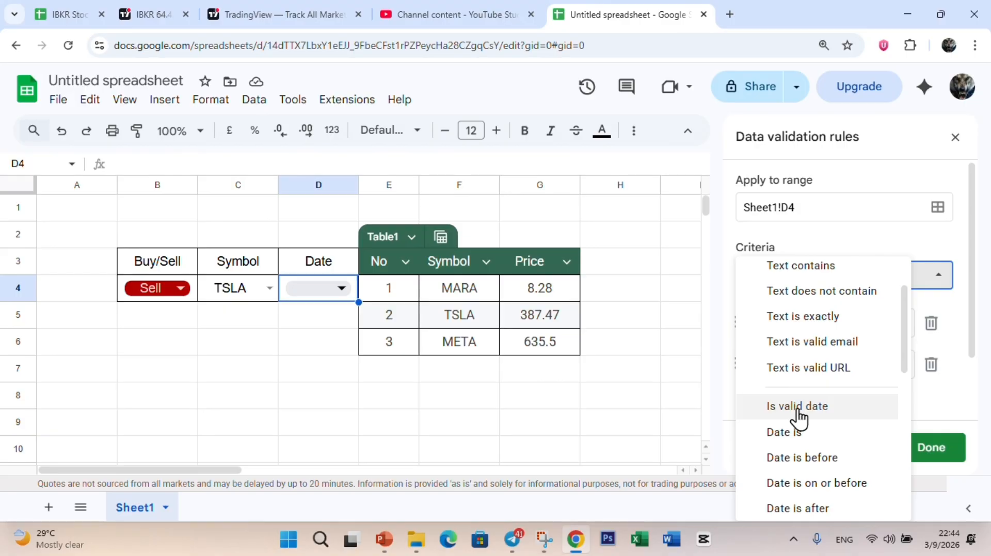
click(798, 408)
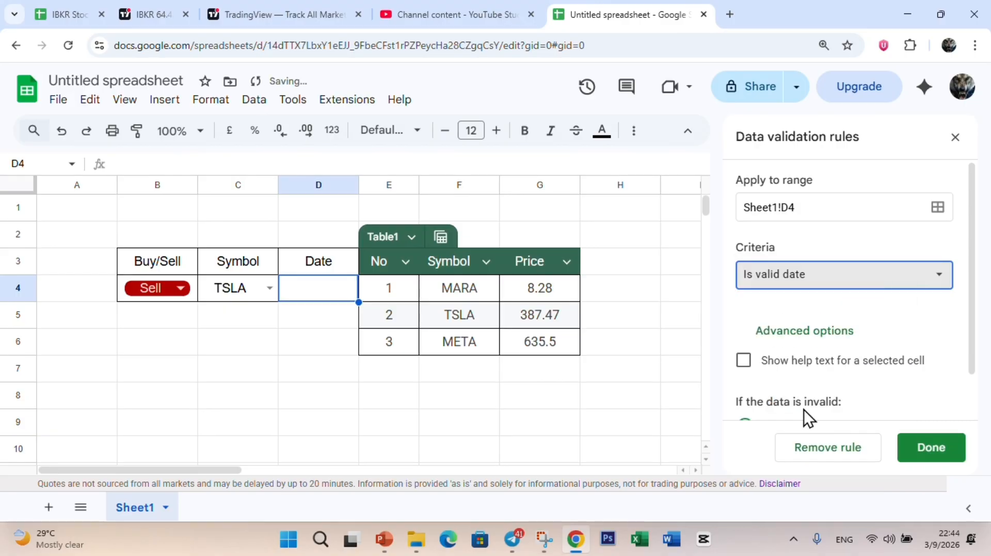
scroll(852, 382, down, 1)
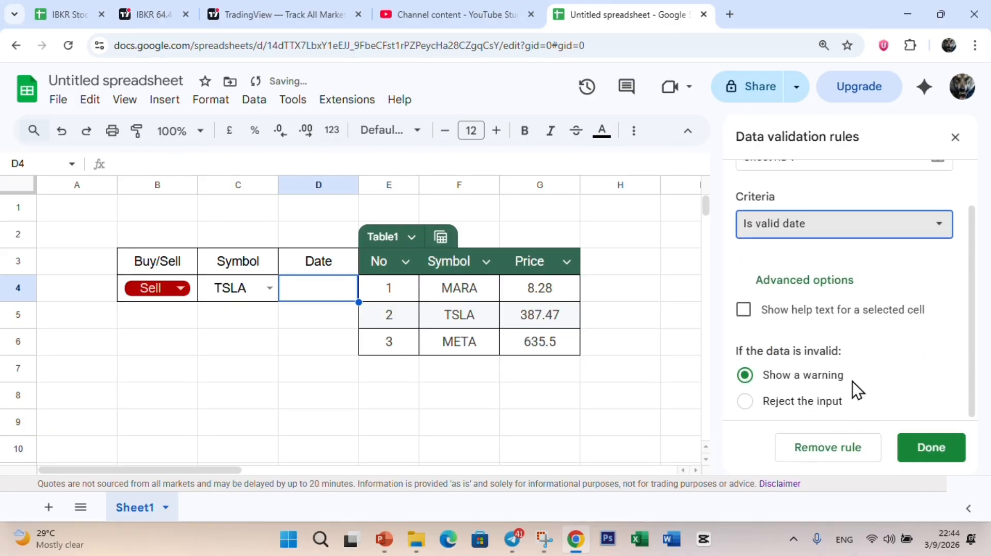
click(926, 455)
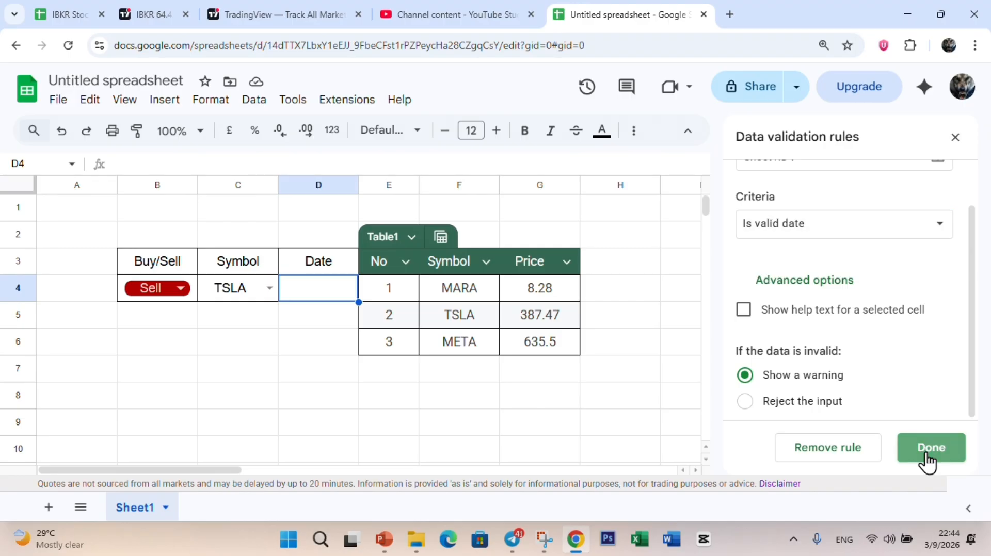
- Check the calendar picker in D4, review the advanced options of its valid-date rule, and close the validation rules
double_click(317, 295)
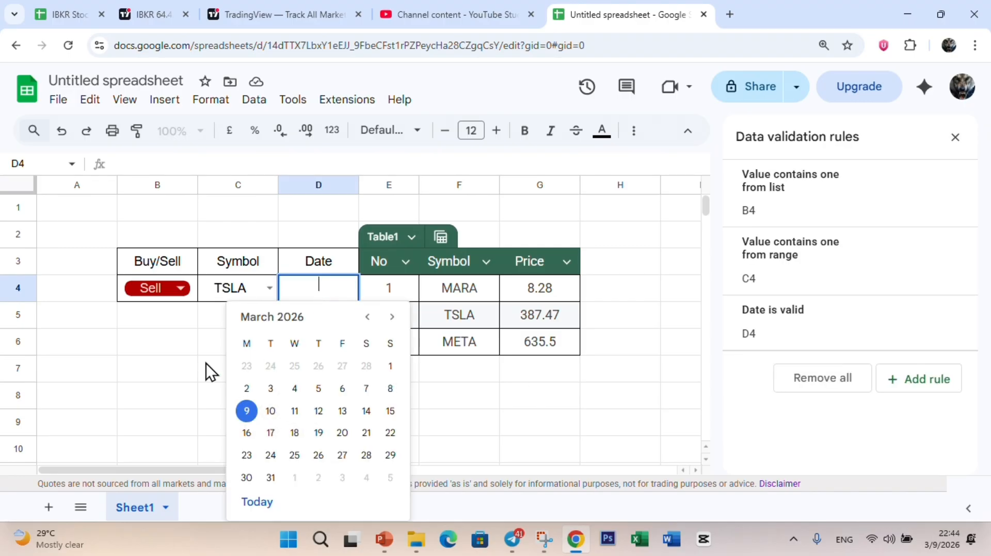
click(195, 368)
click(332, 294)
click(816, 341)
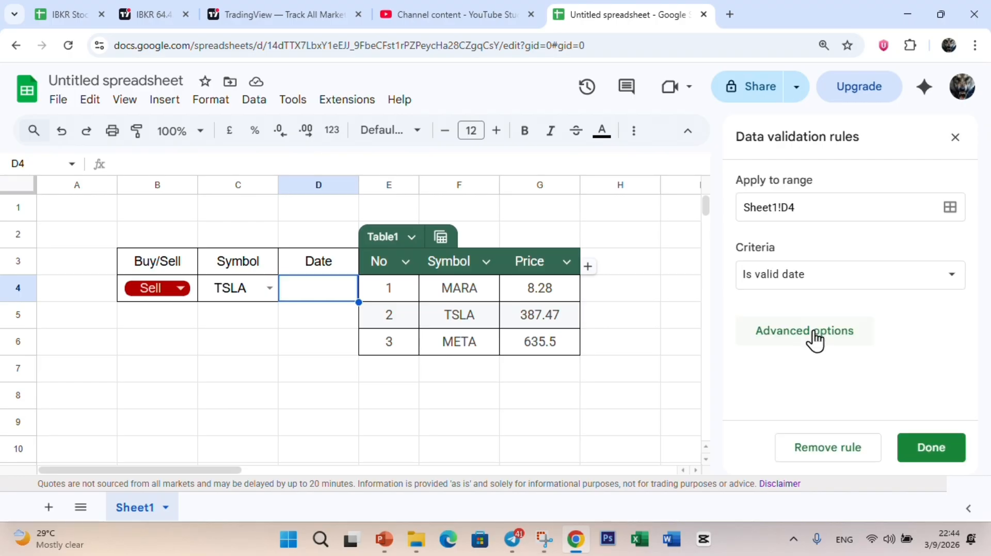
click(816, 345)
scroll(894, 379, down, 1)
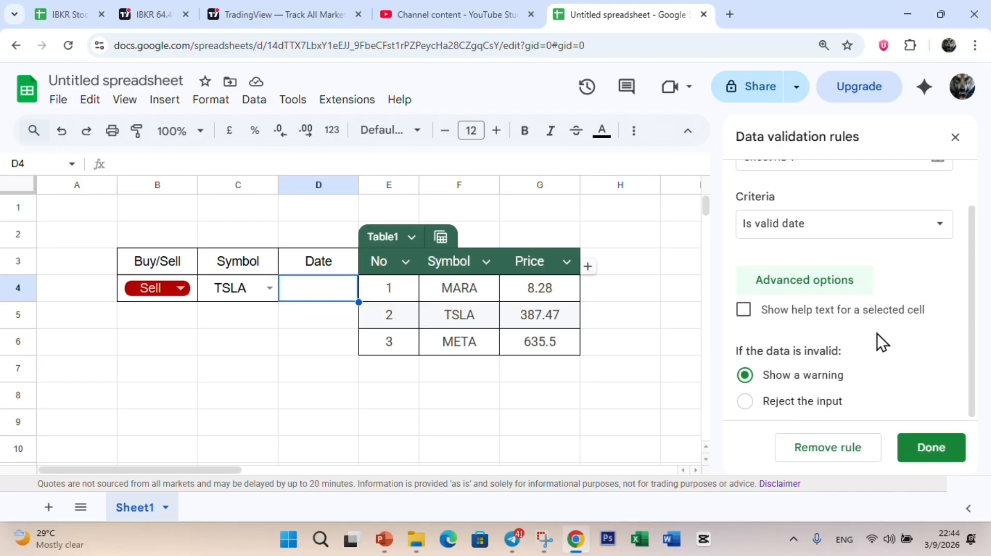
scroll(878, 334, up, 1)
scroll(880, 336, down, 1)
click(950, 471)
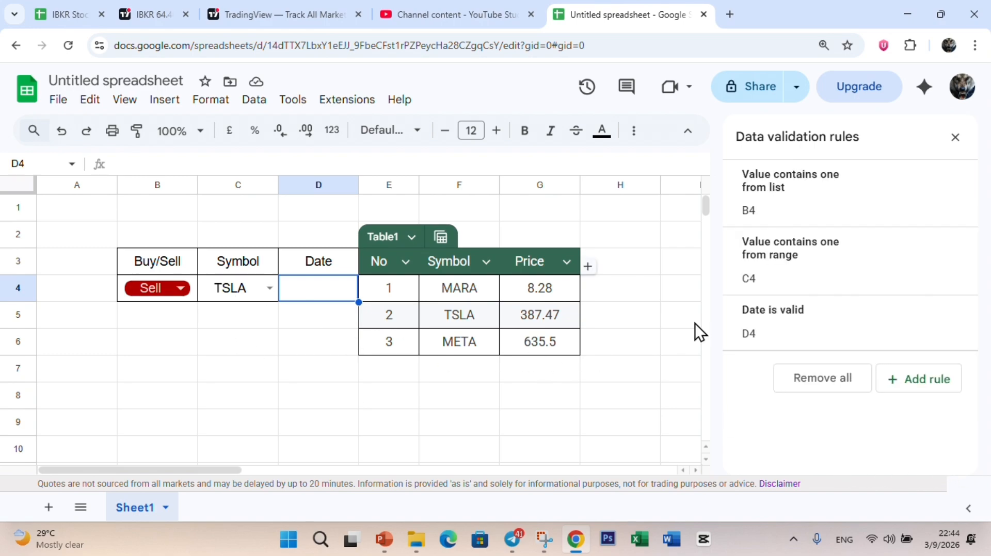
click(956, 138)
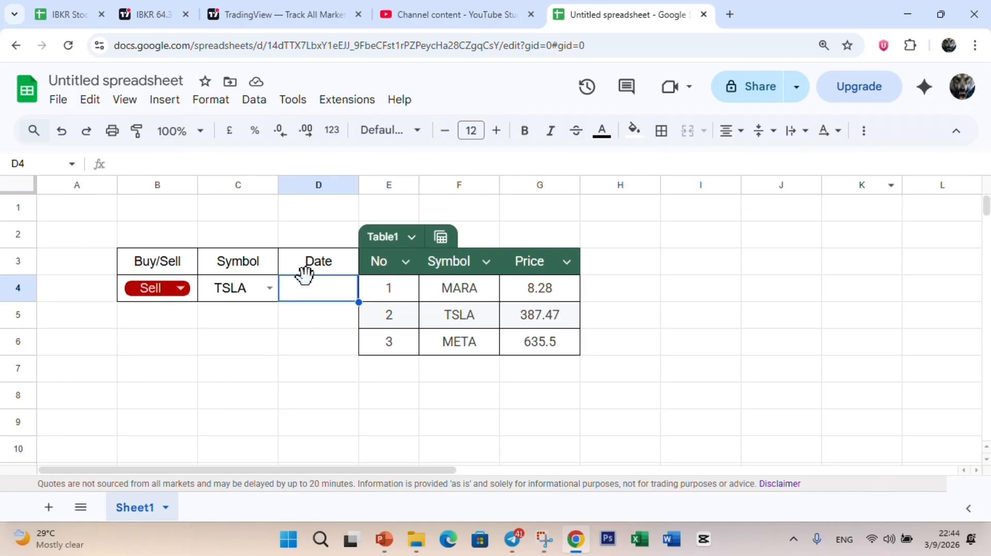
- Enter today's date, 09/03/2026, in the Date cell D4 using the calendar picker
double_click(314, 293)
click(160, 406)
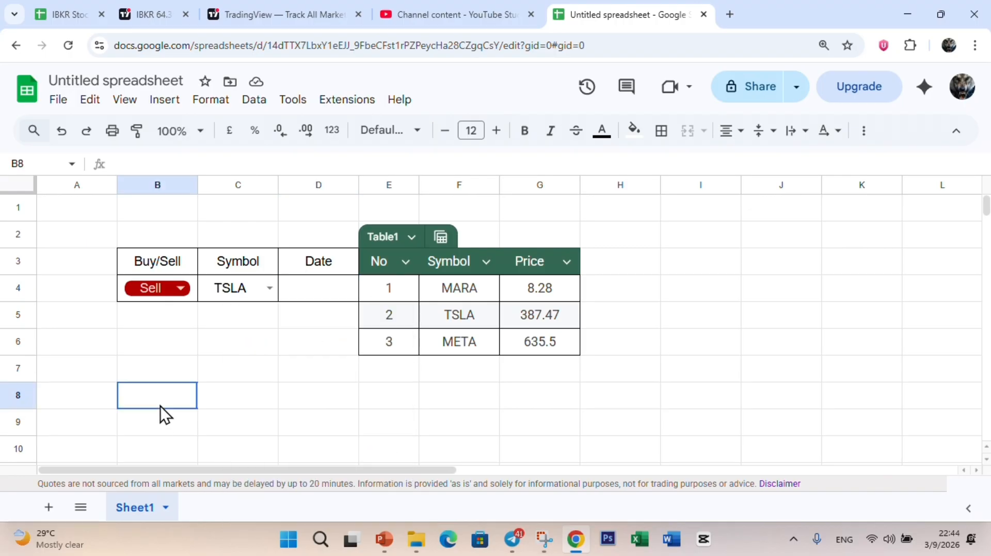
click(314, 290)
double_click(318, 290)
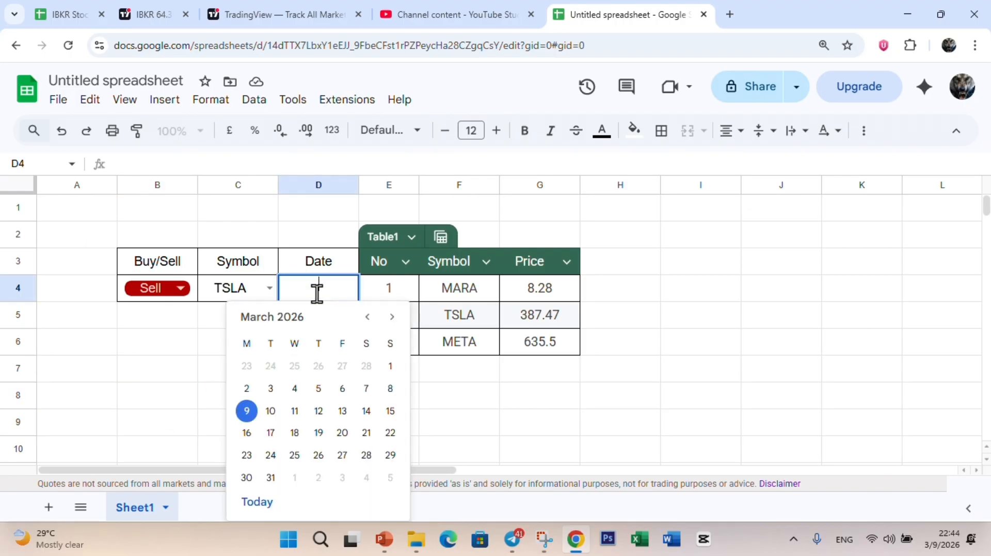
click(258, 502)
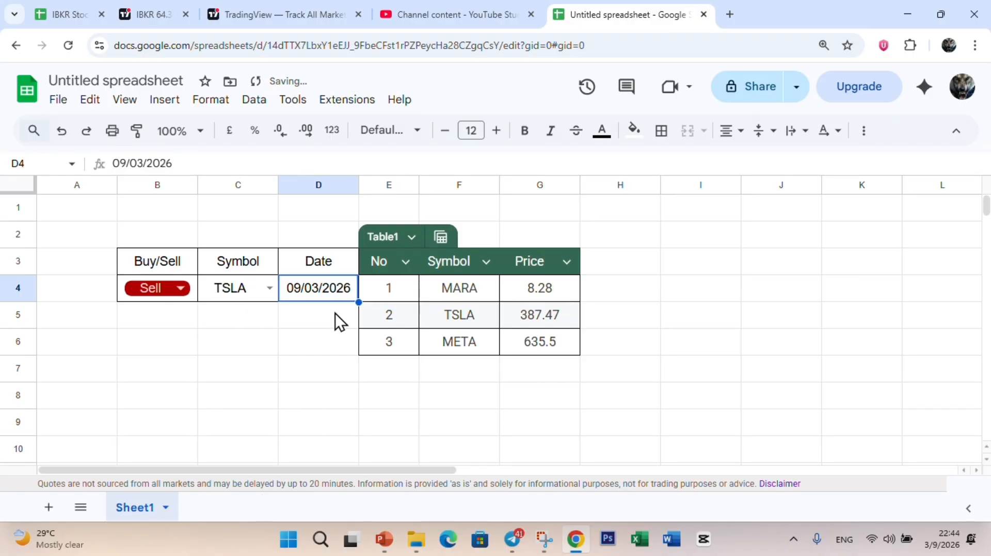
- Try the dates 10/03/2026 and 08/03/2026 in D4 with the calendar picker, ending with 25/03/2026 selected
double_click(332, 290)
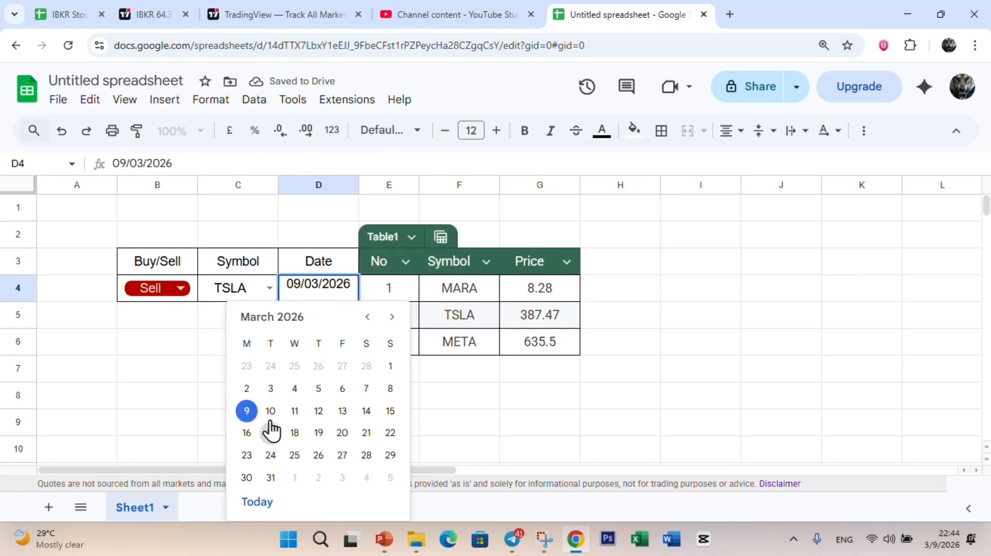
click(271, 418)
double_click(320, 296)
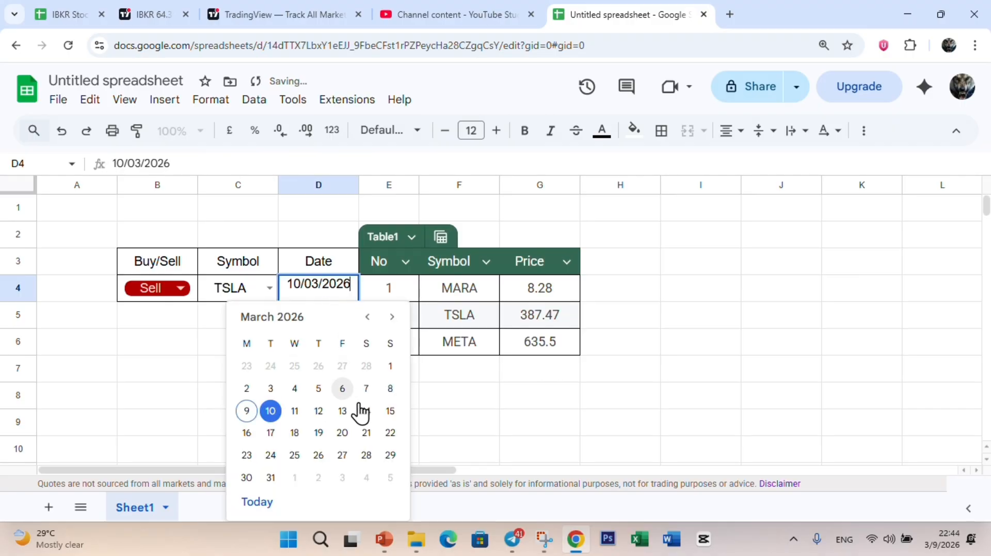
click(394, 390)
double_click(324, 297)
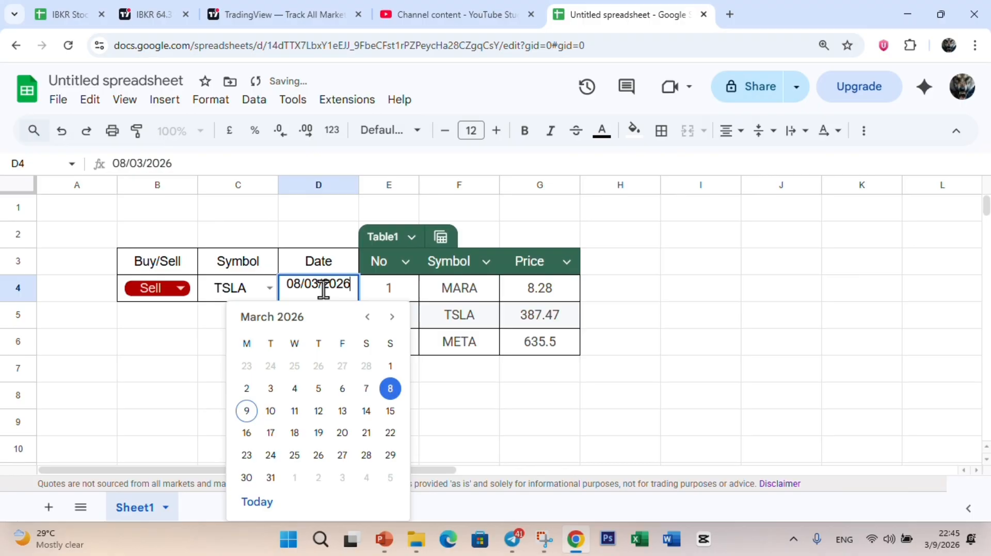
click(293, 453)
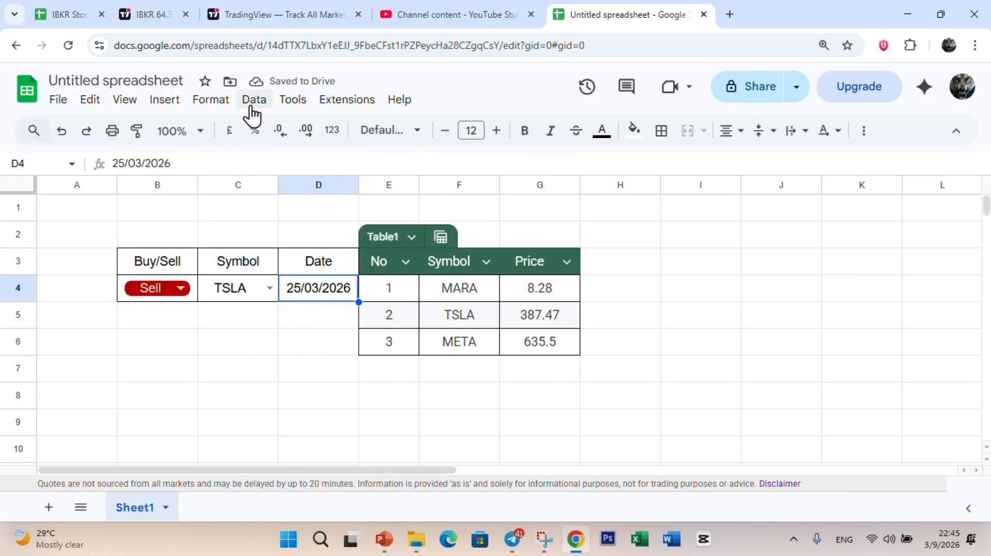
- Apply the standard Date number format to cell D4
click(209, 101)
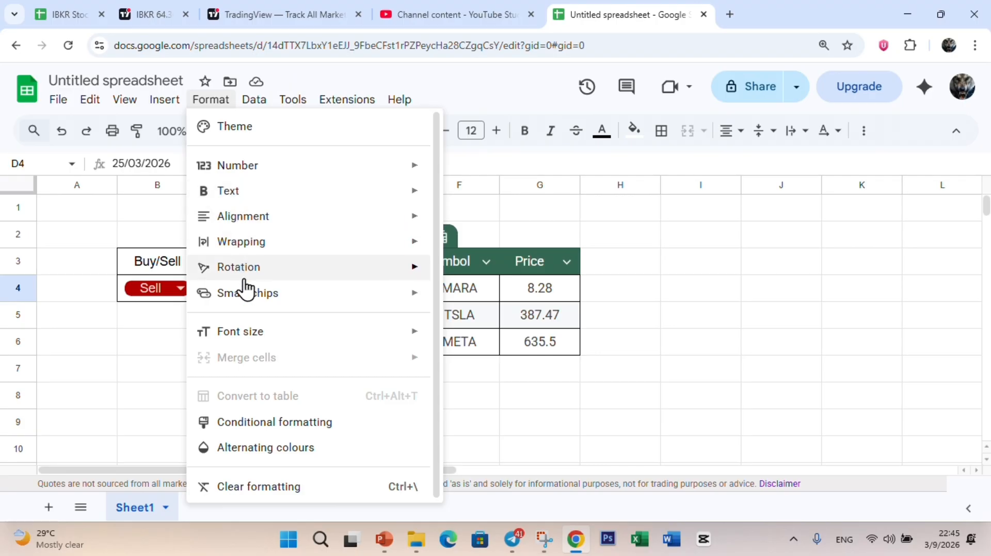
mouse_move(245, 303)
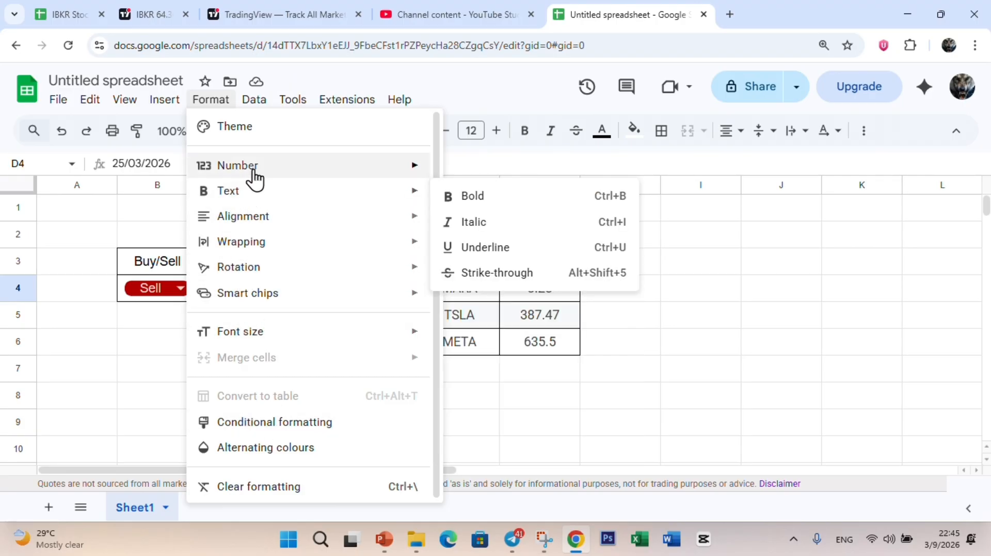
mouse_move(254, 179)
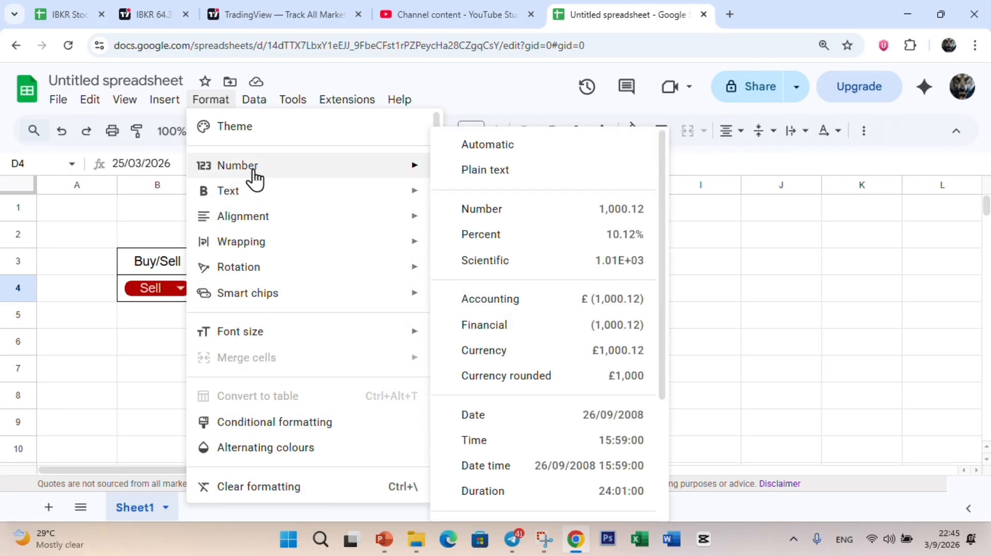
click(493, 419)
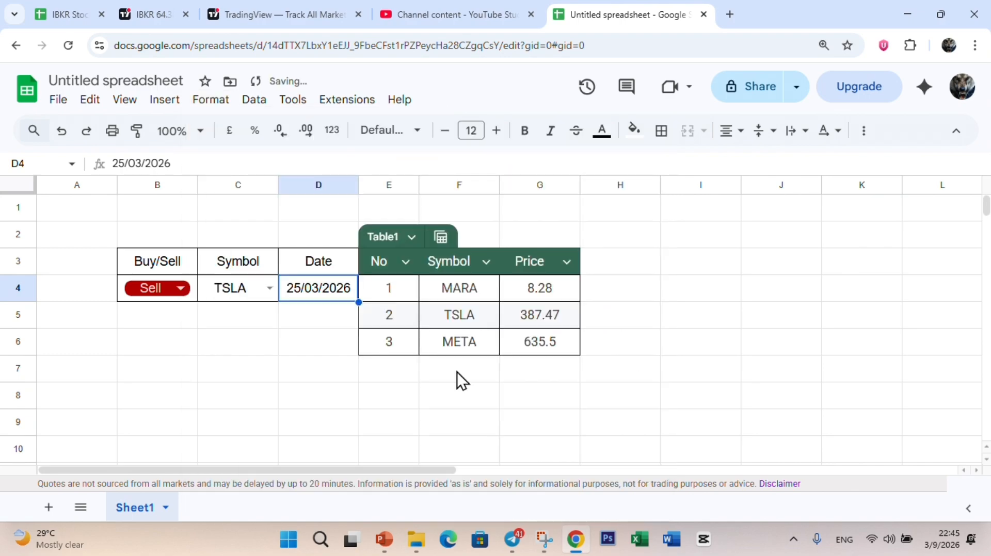
- Apply a custom date format to cell D4 showing the day, full month name and year, as in "5 August 1930"
click(221, 102)
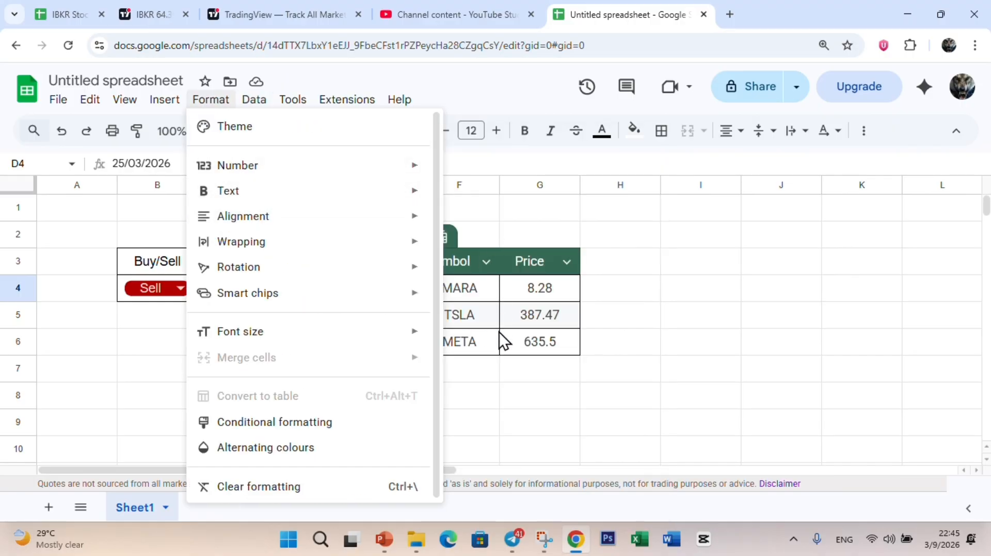
mouse_move(277, 175)
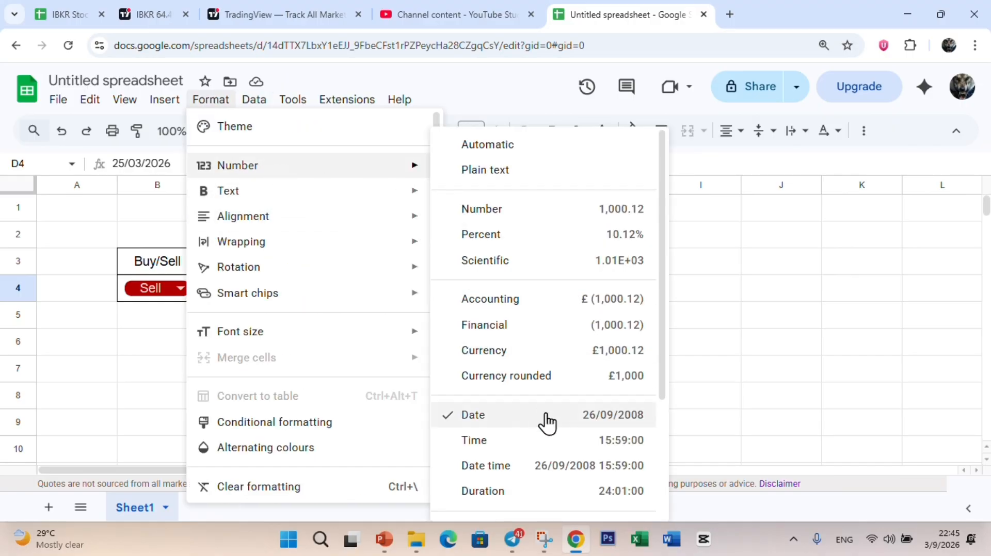
scroll(586, 426, down, 2)
scroll(509, 429, down, 2)
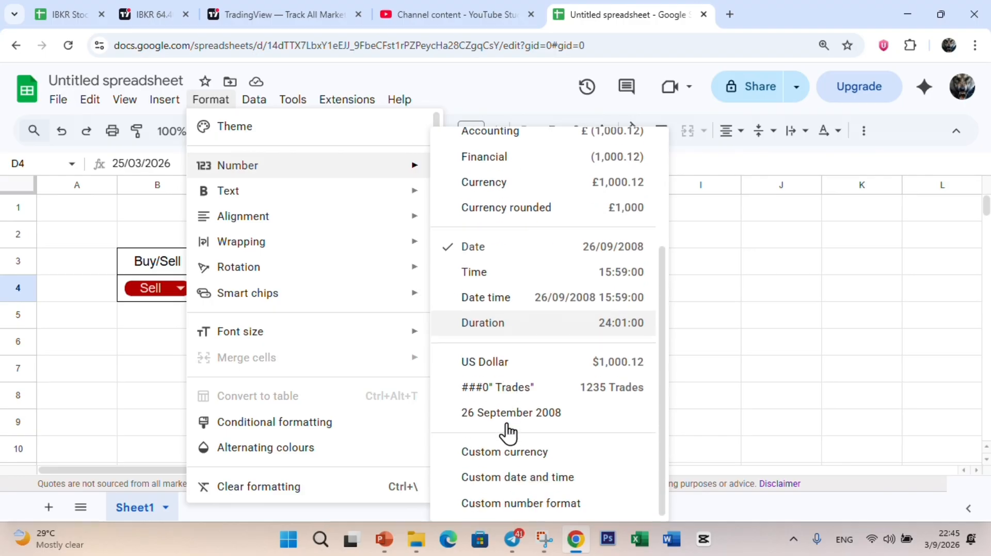
click(522, 480)
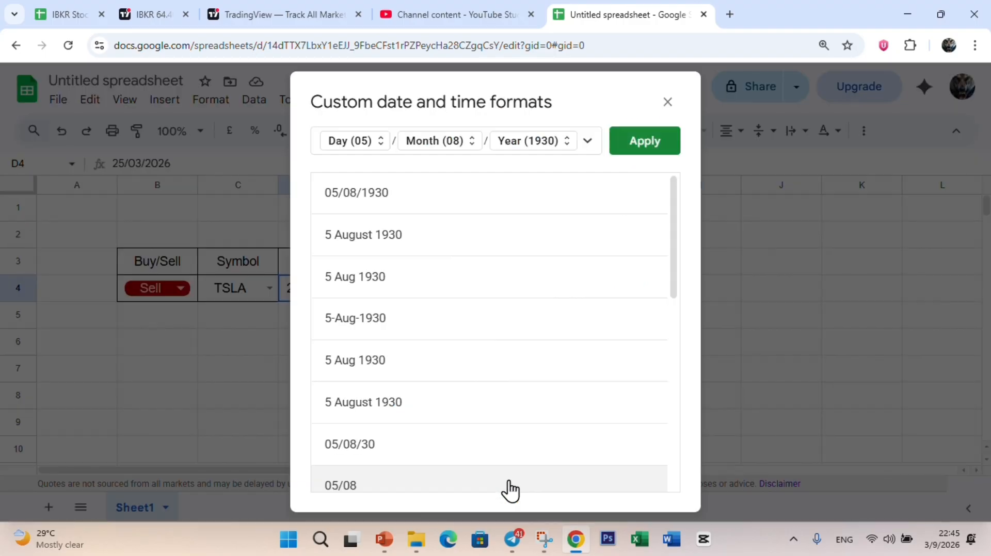
click(349, 251)
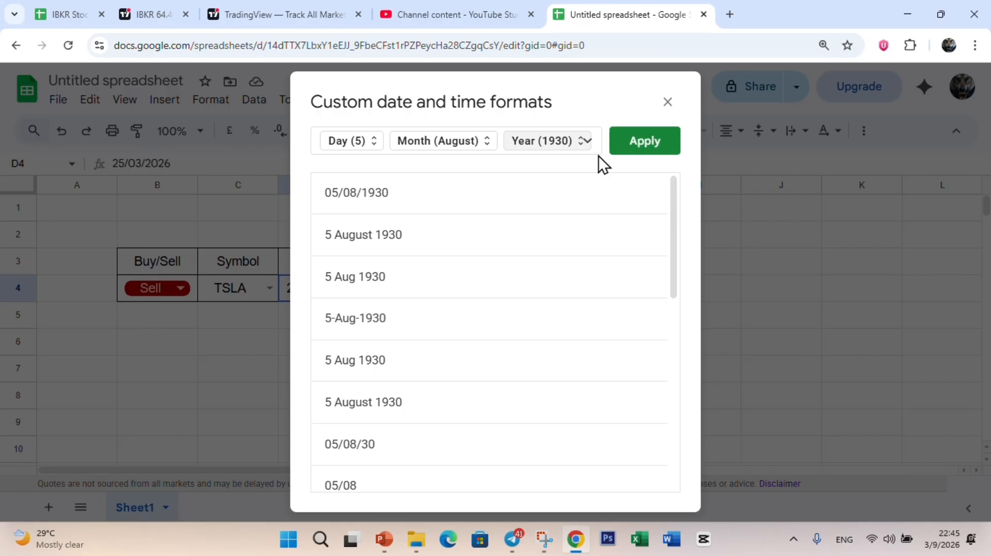
click(636, 154)
- Widen column D so the full date in D4 fits inside the cell
click(332, 182)
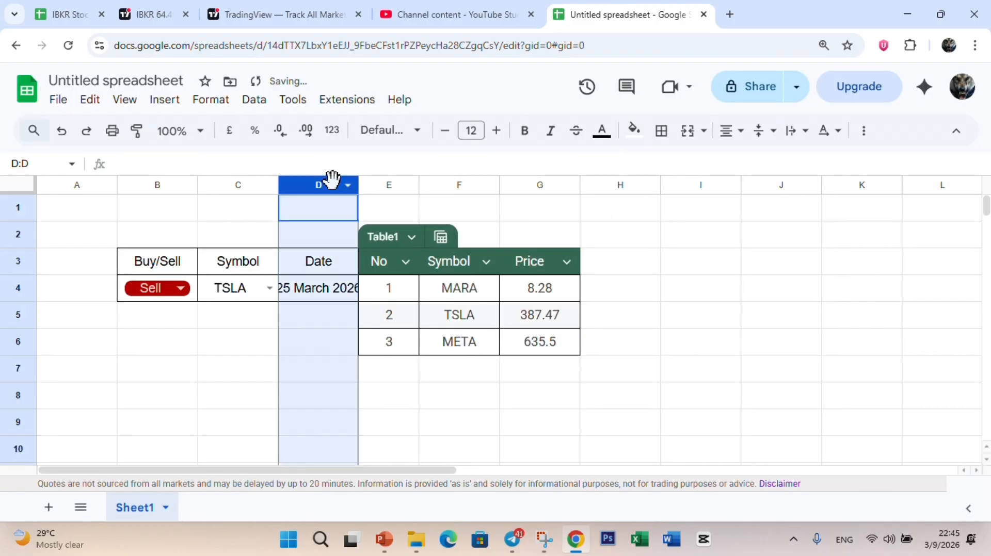
drag(360, 185, 387, 184)
click(351, 295)
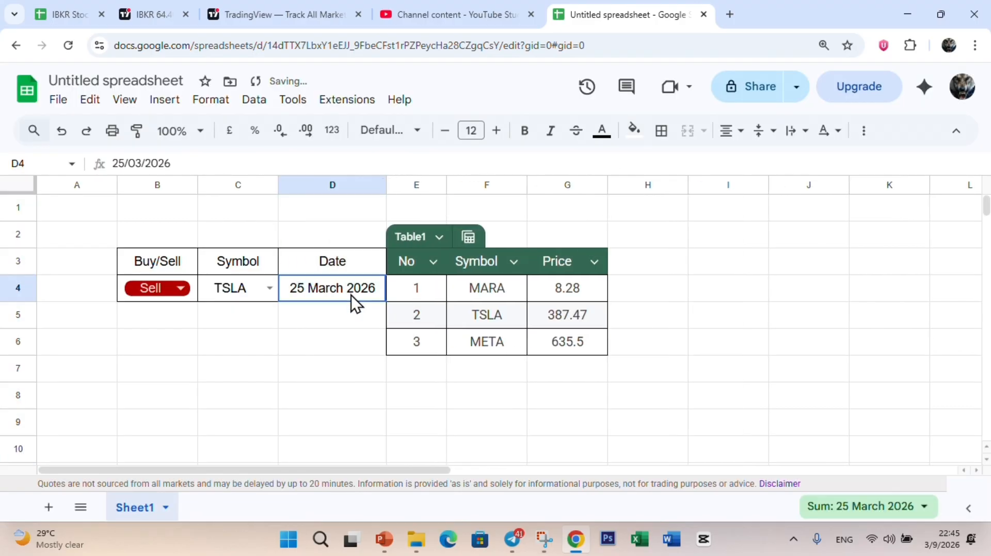
click(250, 325)
click(437, 379)
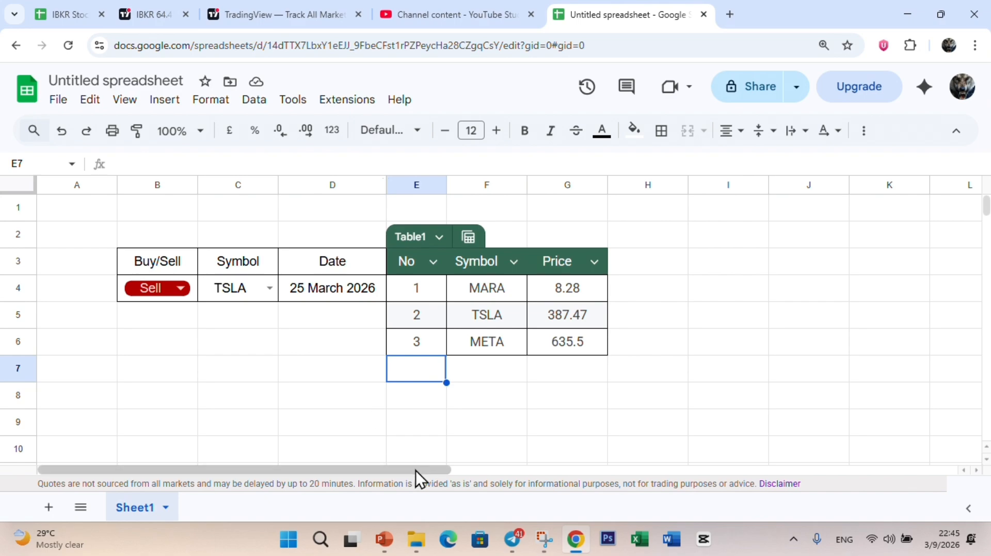
click(234, 317)
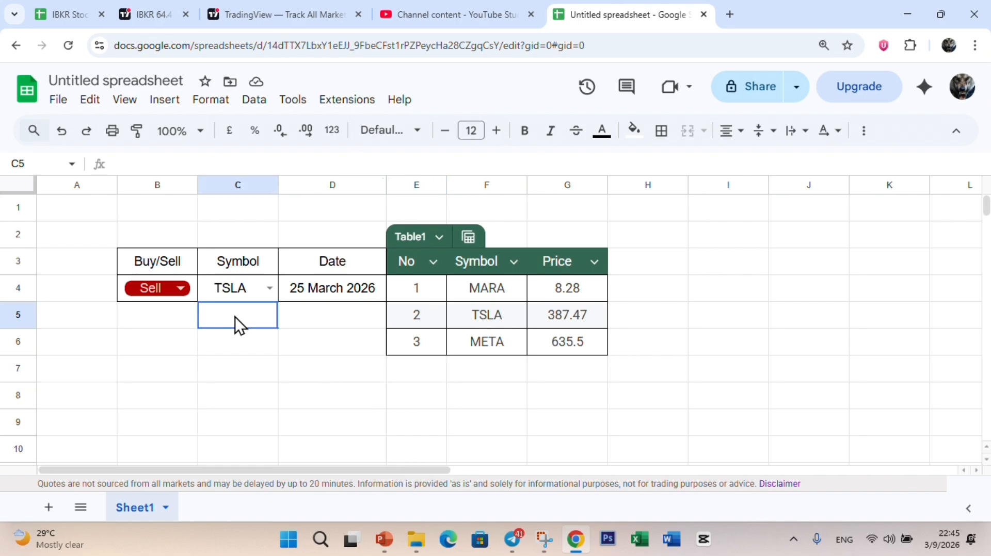
click(194, 318)
click(289, 319)
click(240, 320)
click(195, 321)
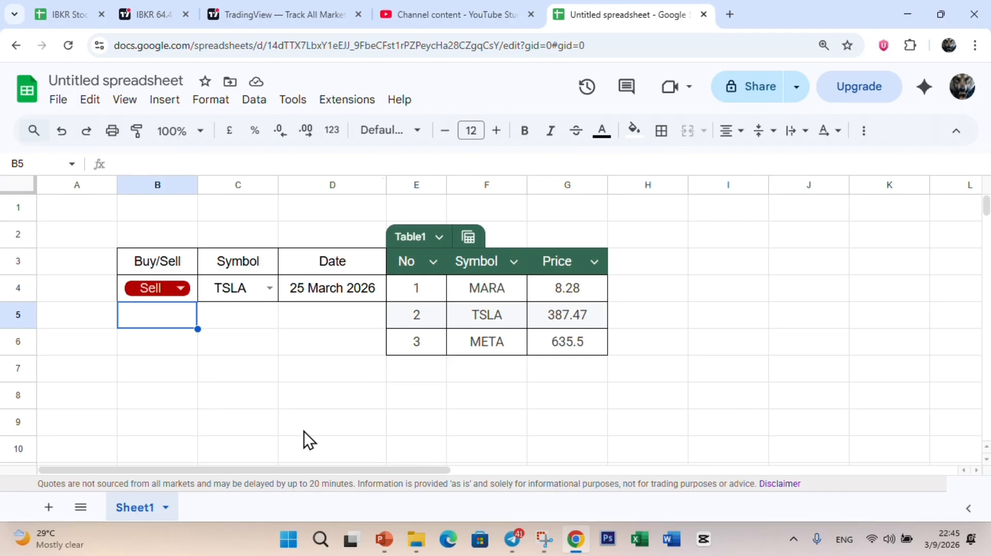
- Examine the Buy/Sell drop-down options in B4 and the data validation rule that defines them
drag(312, 473, 157, 469)
click(177, 289)
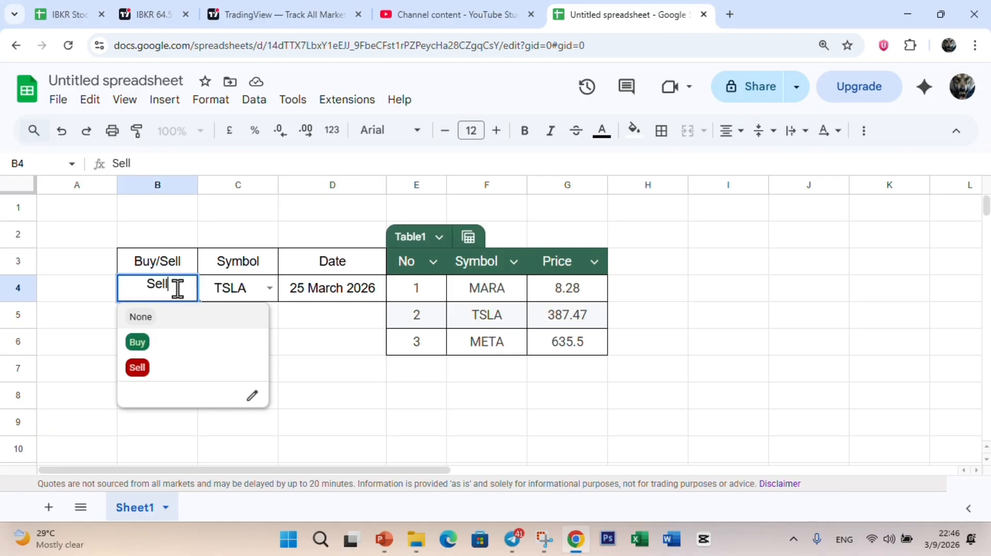
click(239, 244)
click(253, 101)
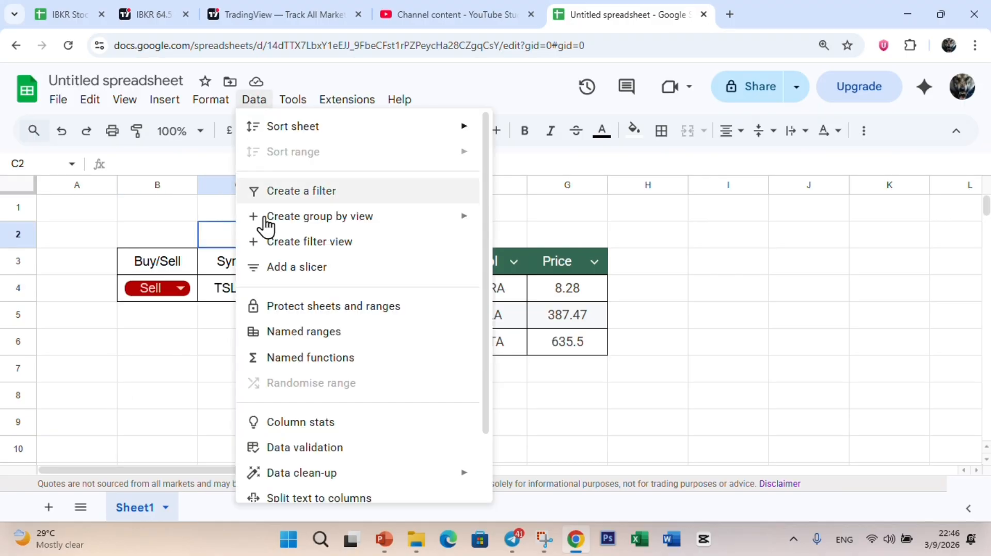
click(304, 447)
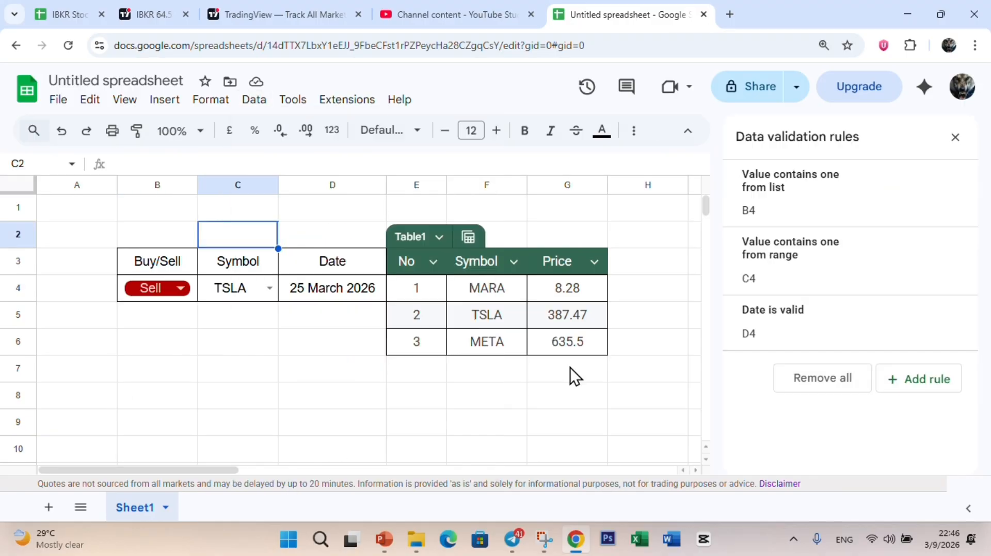
click(815, 209)
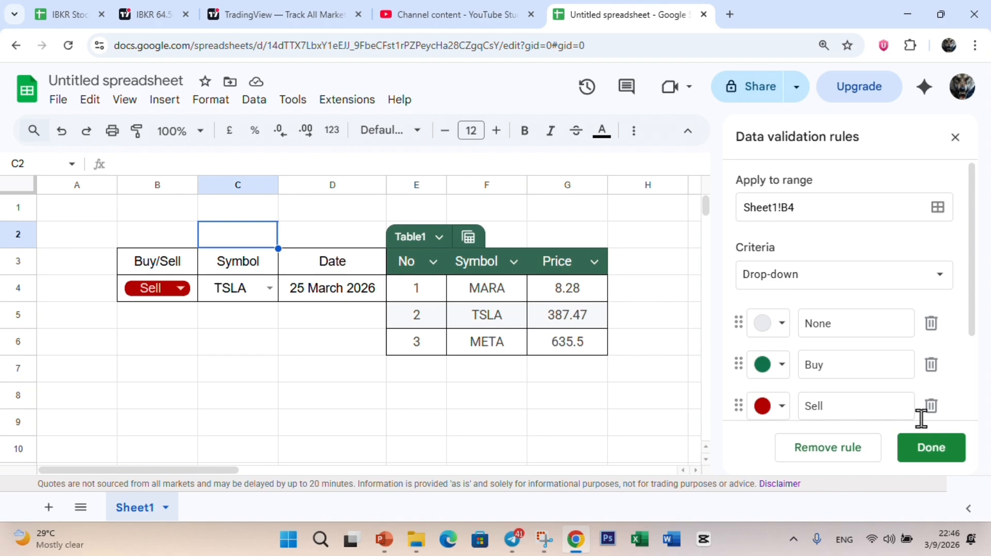
click(955, 138)
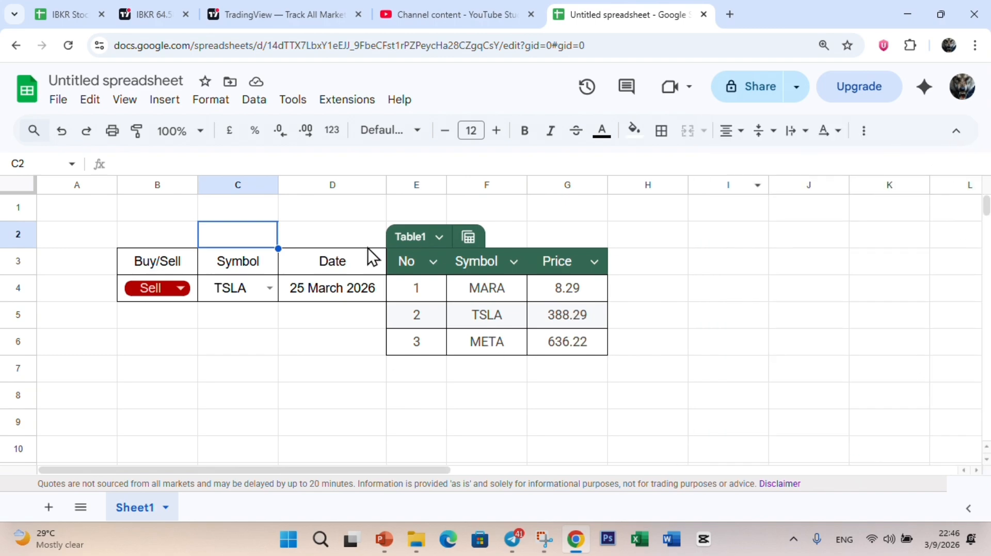
- Examine the data validation rule of the Symbol drop-down in cell C4, including its source range
click(247, 289)
click(253, 100)
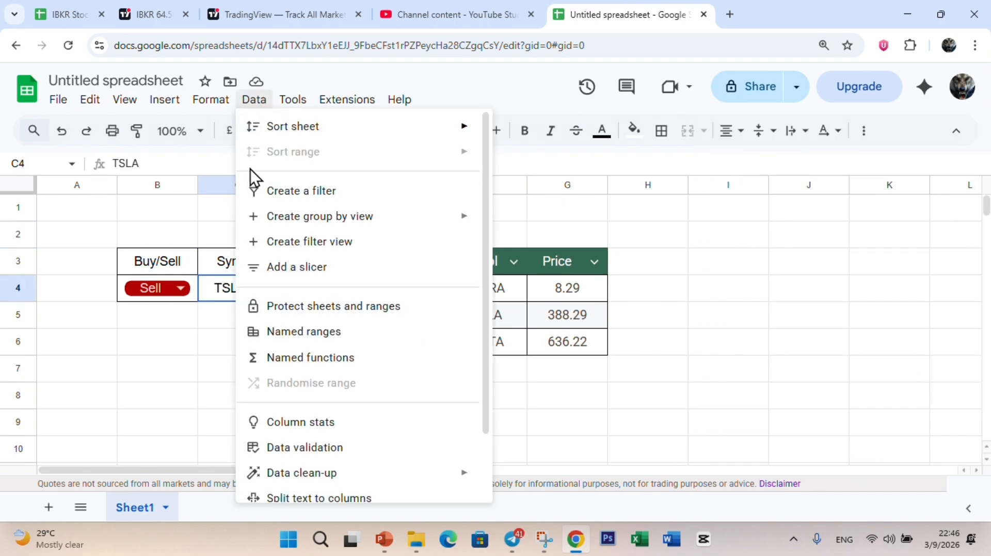
click(295, 448)
click(861, 303)
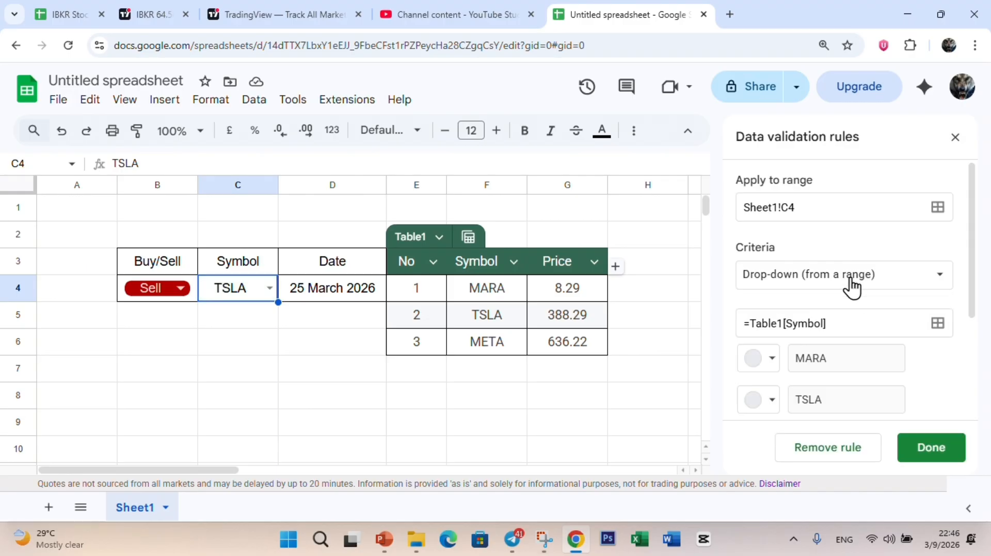
- Examine the data validation rule of the Date cell D4 and the date criteria available for it
click(345, 295)
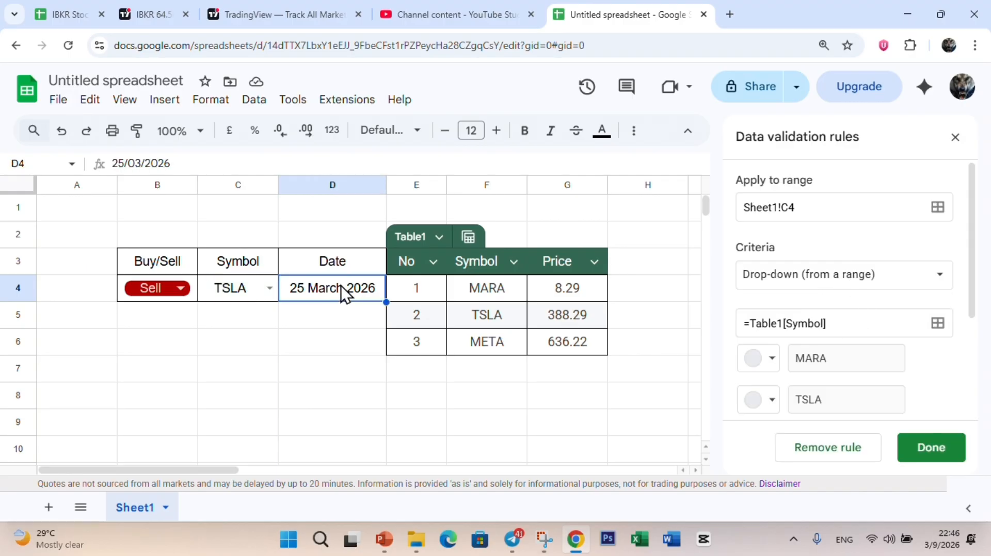
click(933, 455)
click(829, 309)
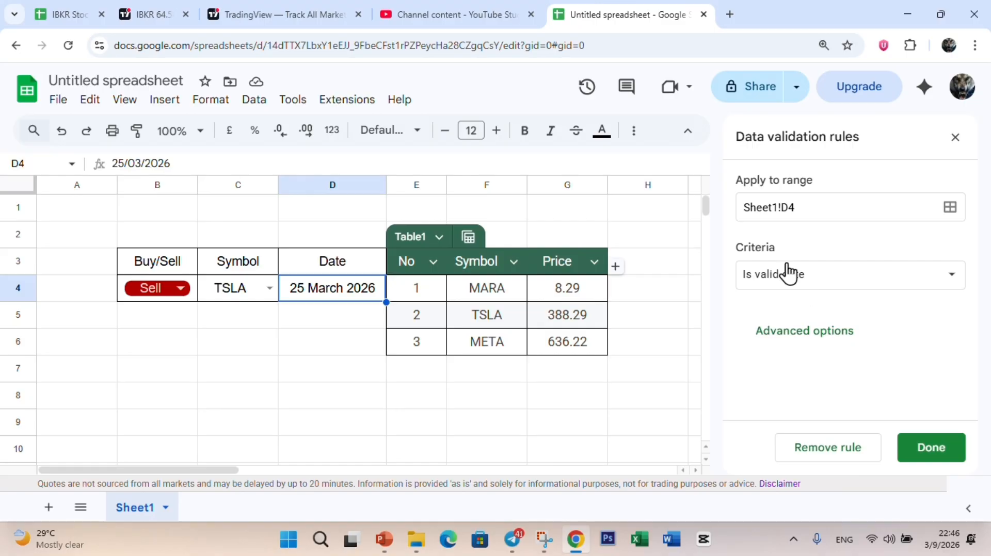
click(774, 289)
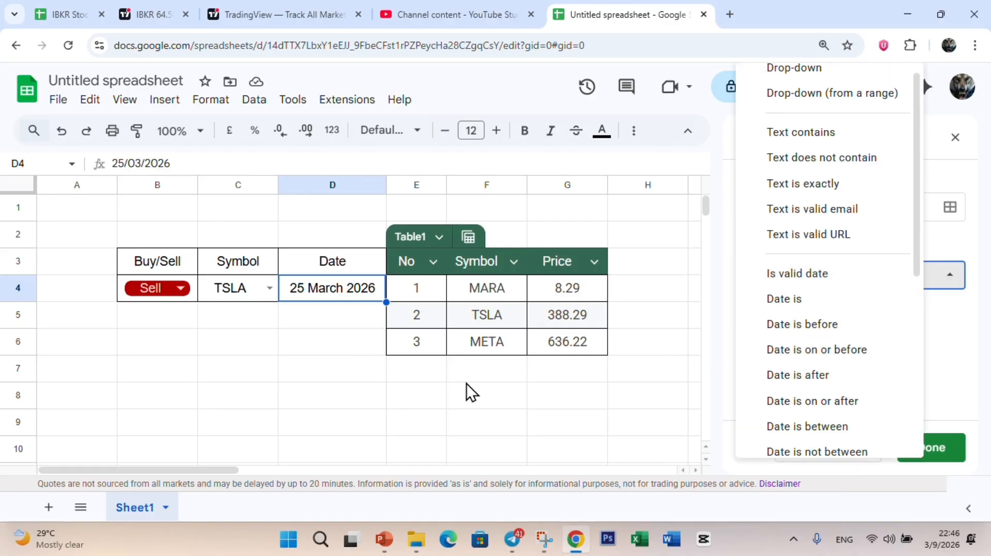
click(338, 323)
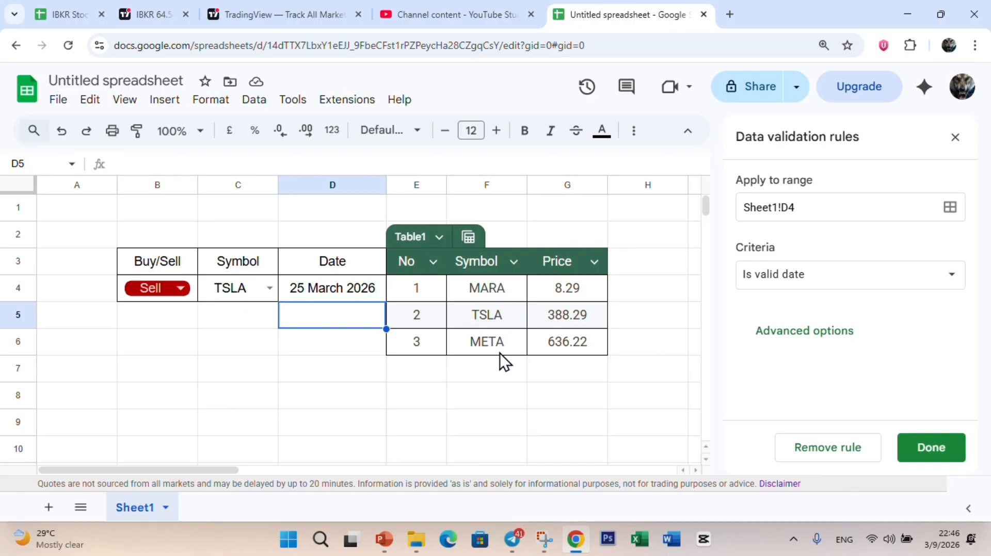
- Review the commands available for the price table E3:G6 and the range B3:D4, and close the data validation rules
click(426, 260)
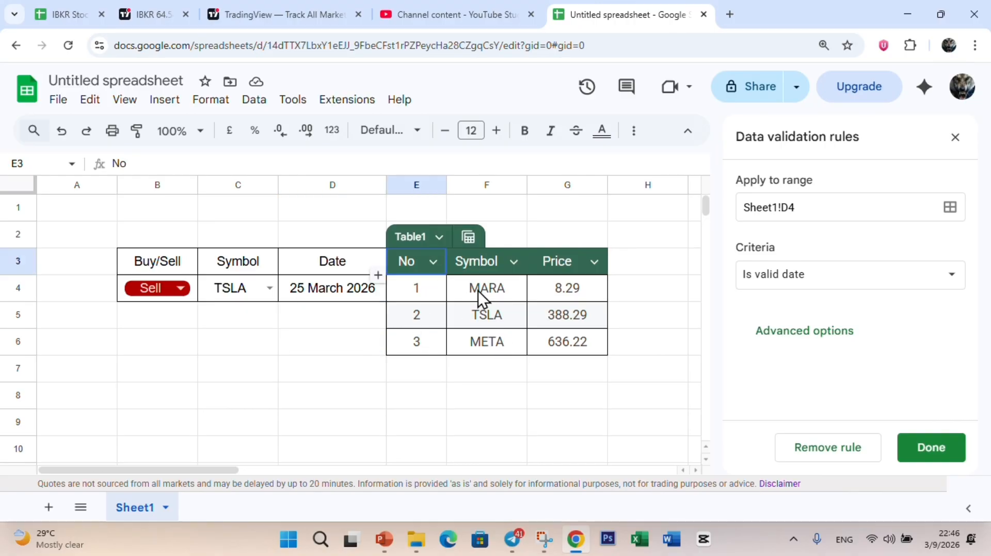
drag(423, 261, 571, 342)
right_click(496, 310)
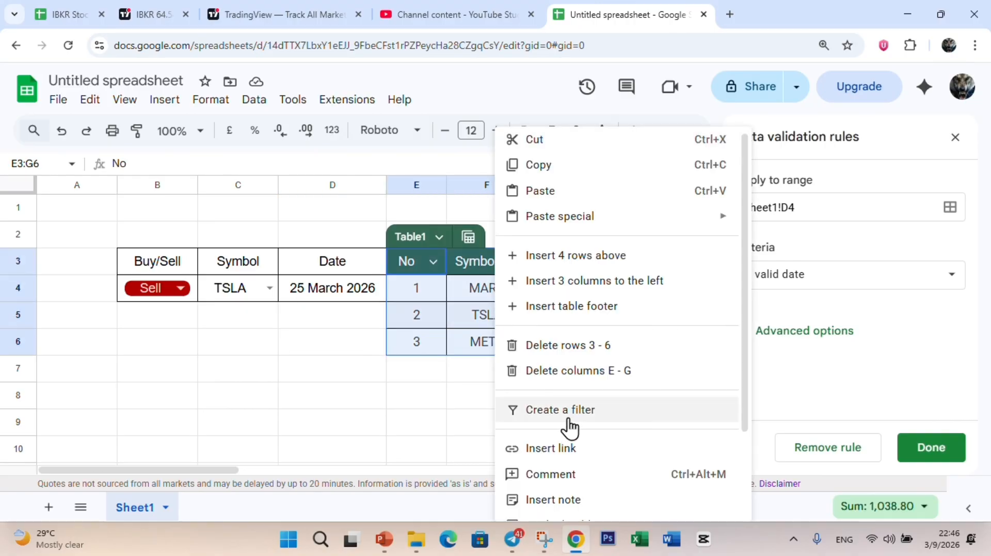
click(353, 405)
drag(240, 315, 203, 313)
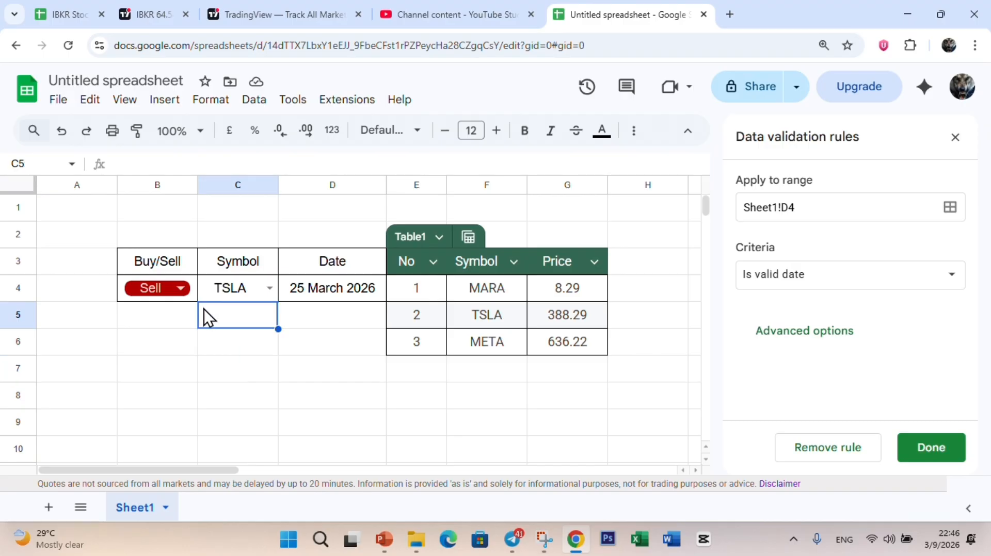
drag(184, 258, 336, 286)
right_click(336, 283)
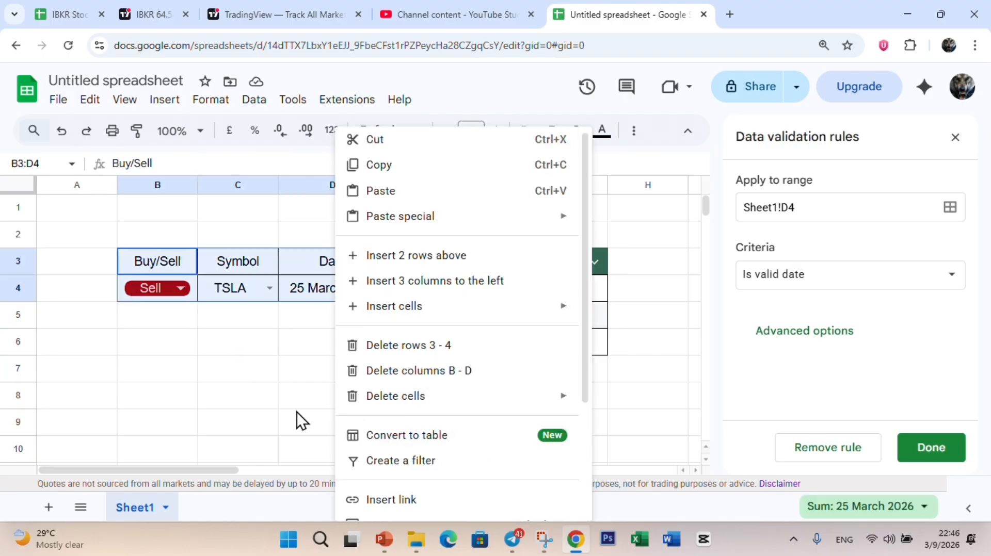
click(239, 341)
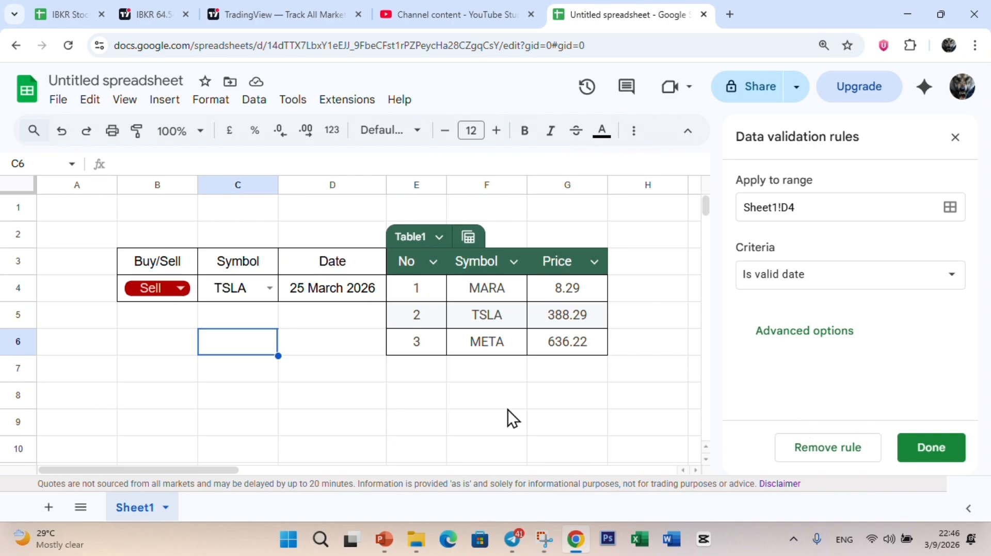
click(955, 139)
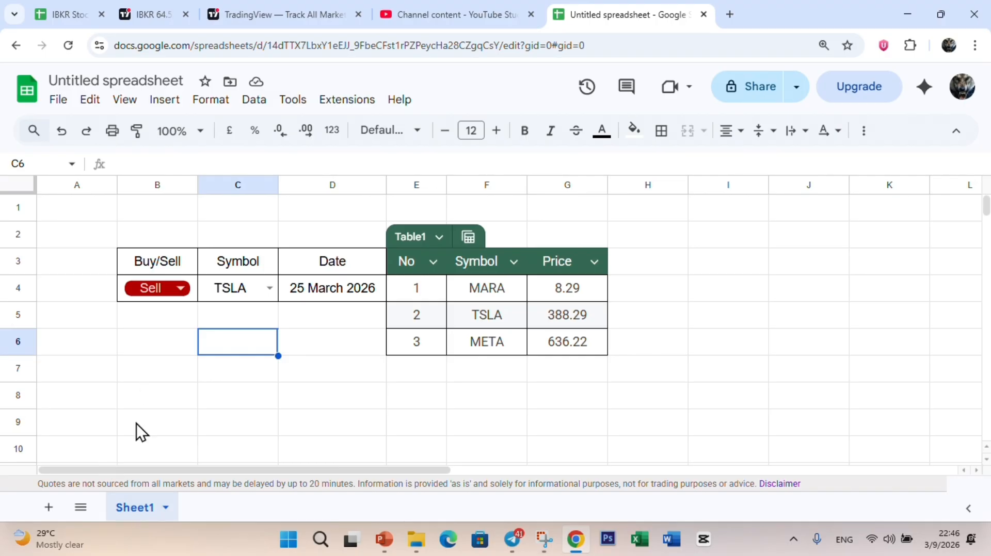
- Rename the Sheet1 worksheet as 001
right_click(144, 506)
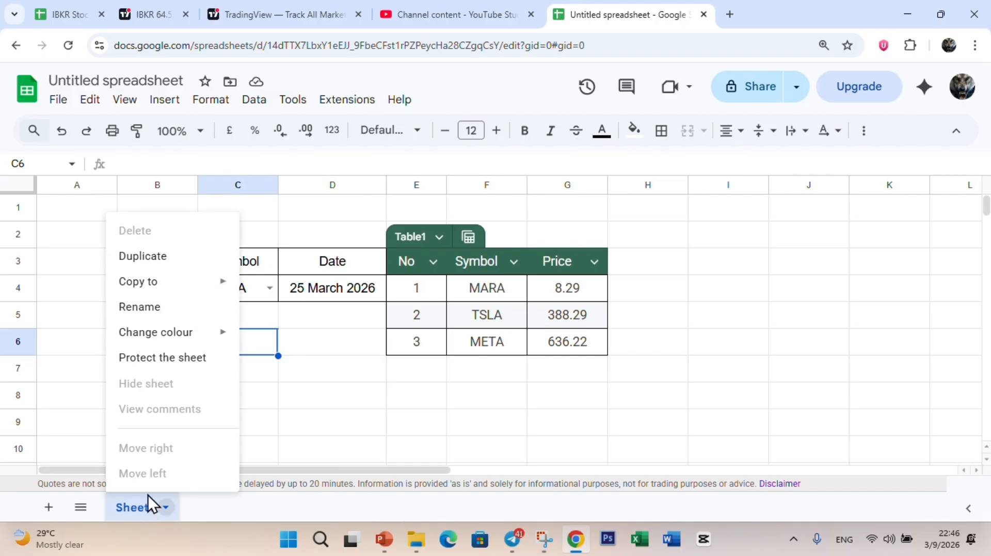
click(148, 309)
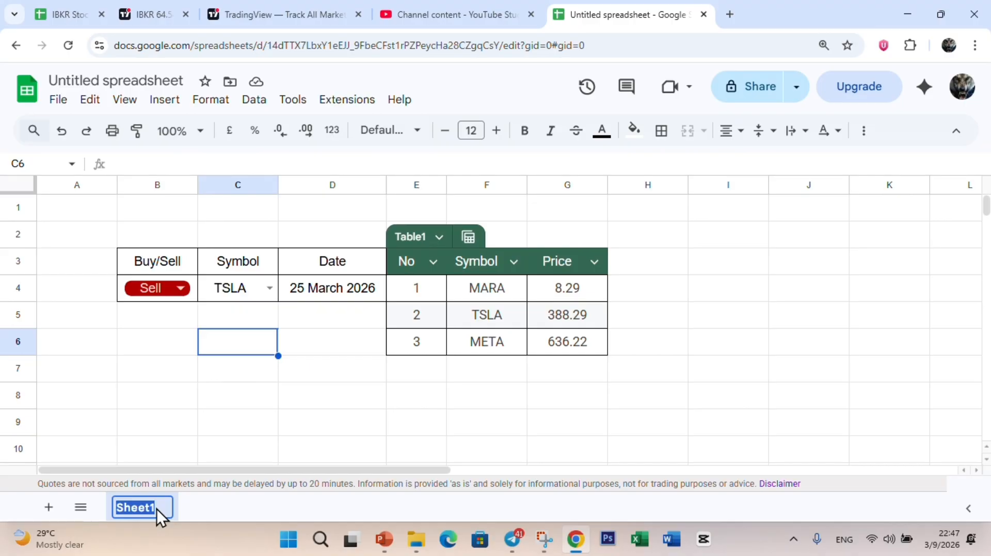
text(p)
key(BackSpace)
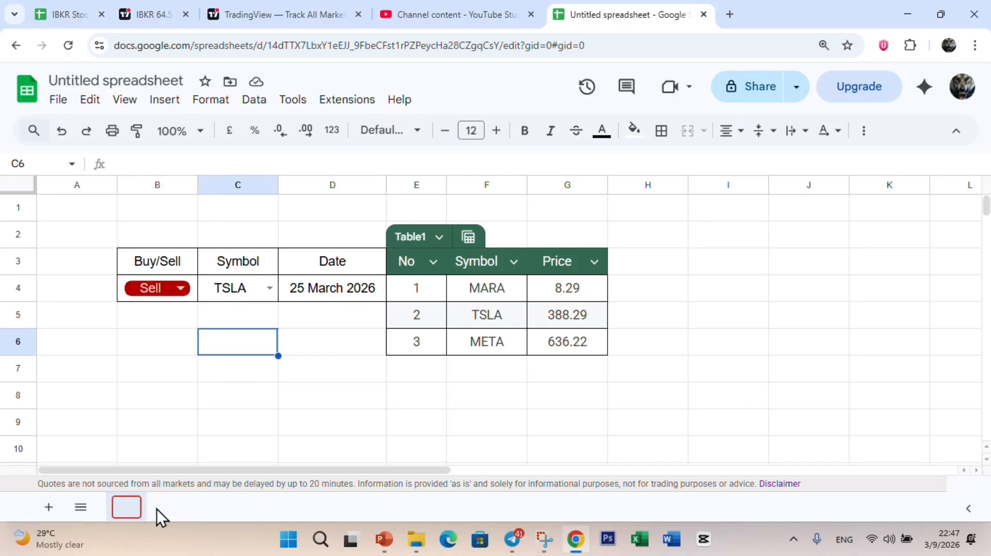
text(001)
click(201, 432)
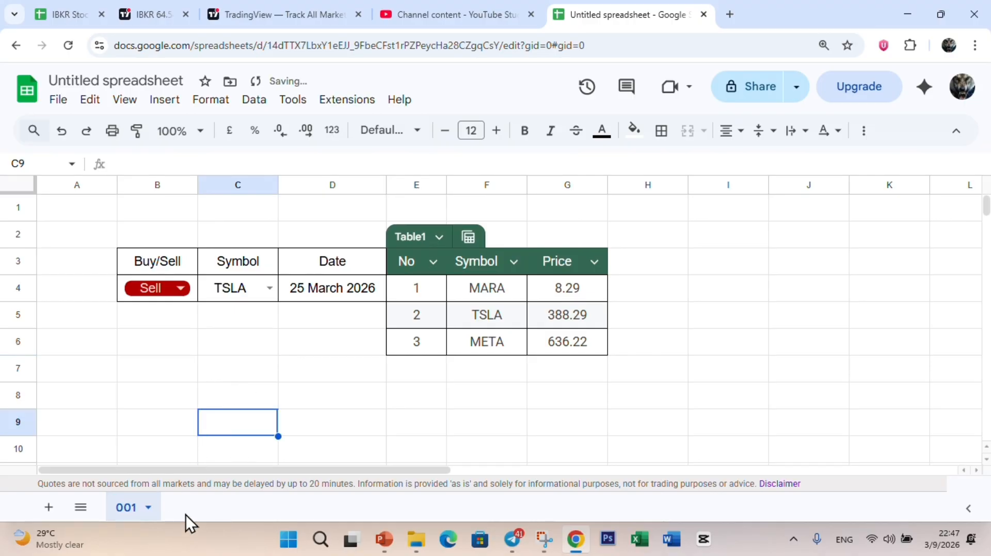
- Add a new blank worksheet and delete it again, leaving cell C6 selected on sheet 001
click(47, 509)
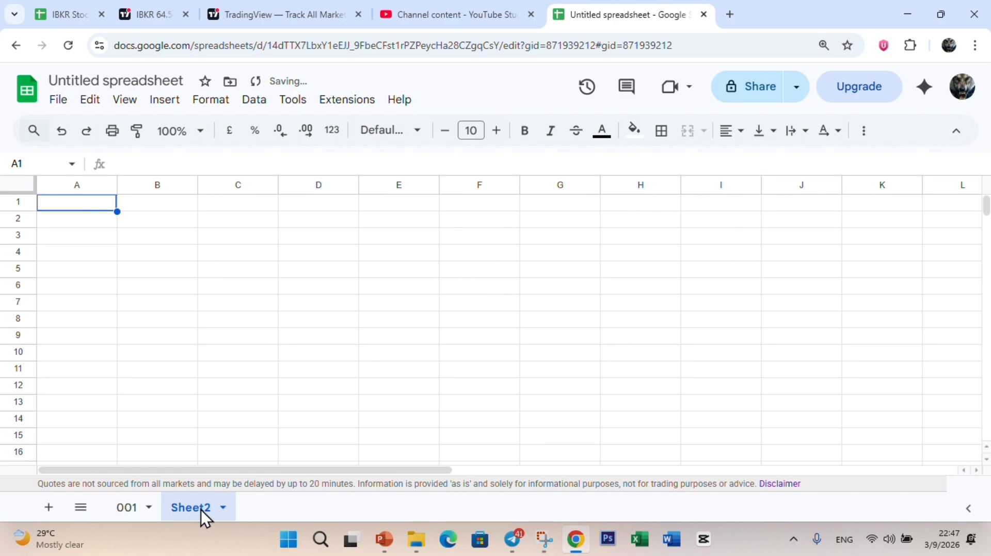
click(223, 508)
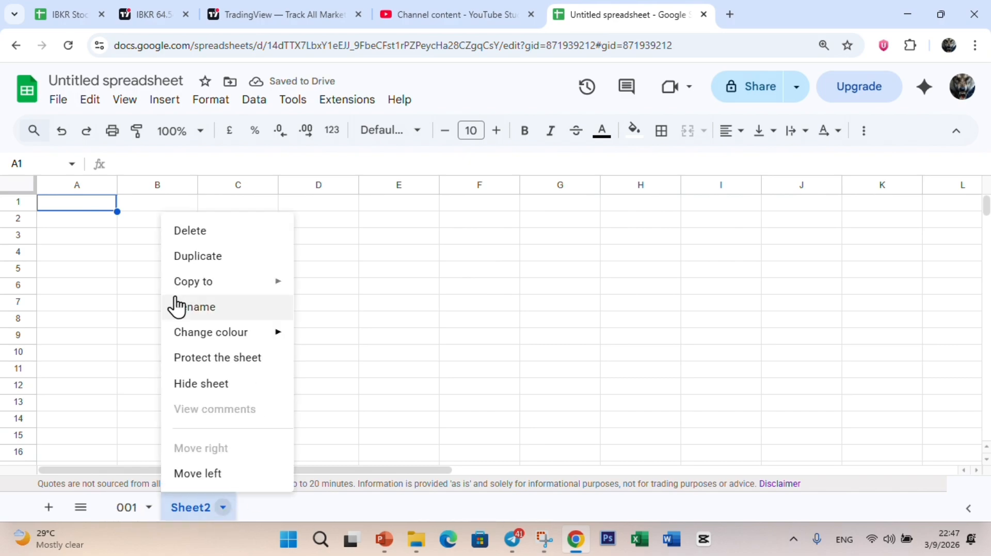
click(202, 236)
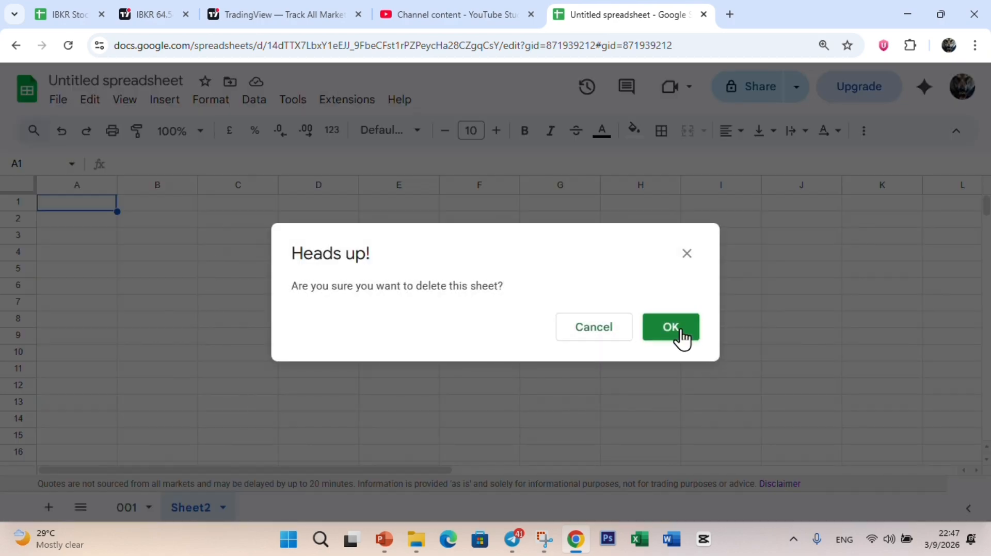
click(680, 336)
click(233, 347)
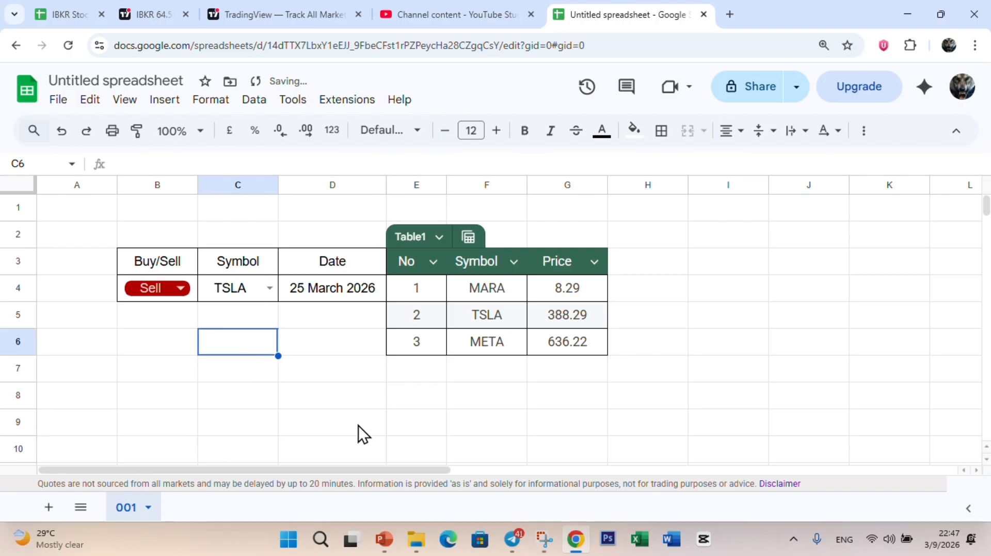